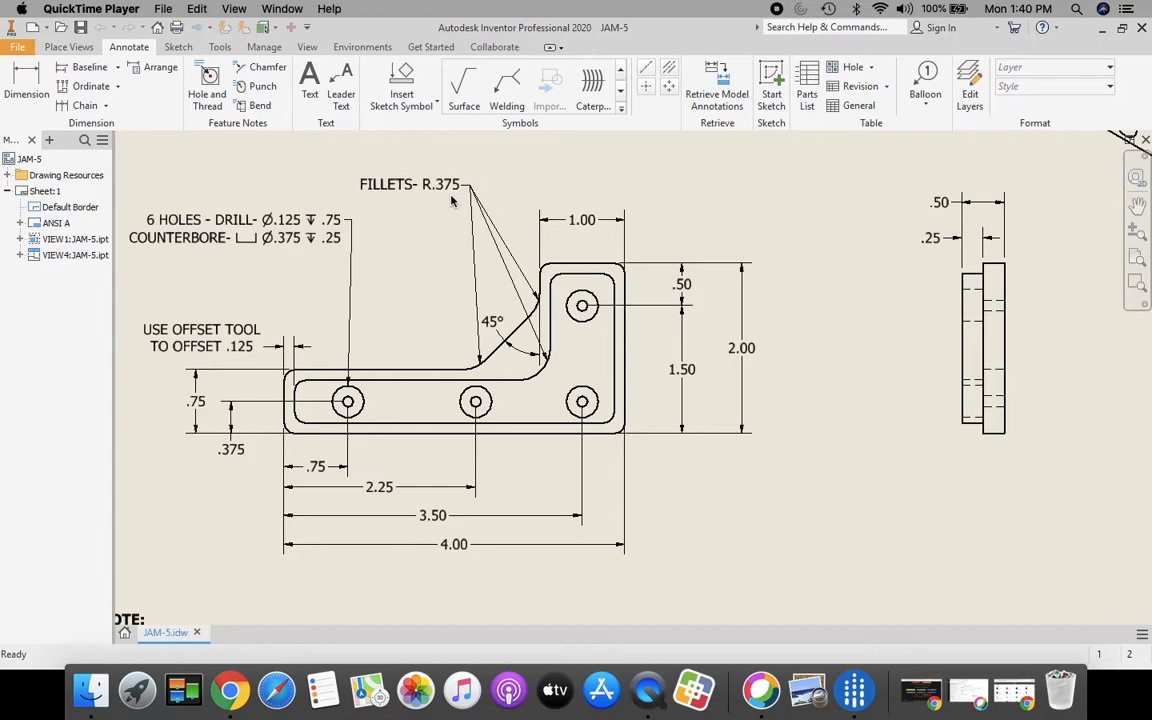
# - Examine the JAM-5 drawing's dimensions, fillet note and list of techniques learned
pyautogui.moveTo(437, 504); pyautogui.dragTo(530, 434, button='middle')
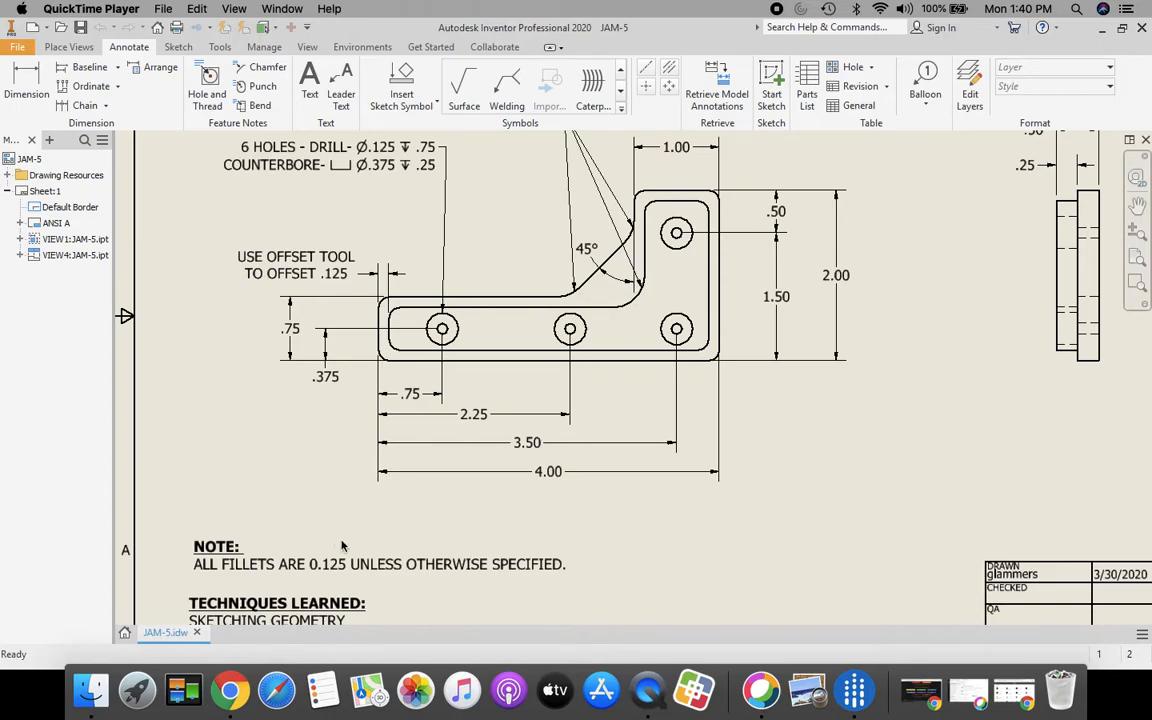
pyautogui.moveTo(444, 555)
pyautogui.mouseDown(button='middle')
pyautogui.moveTo(458, 373)
pyautogui.moveTo(447, 278)
pyautogui.moveTo(463, 311)
pyautogui.mouseUp(button='middle')
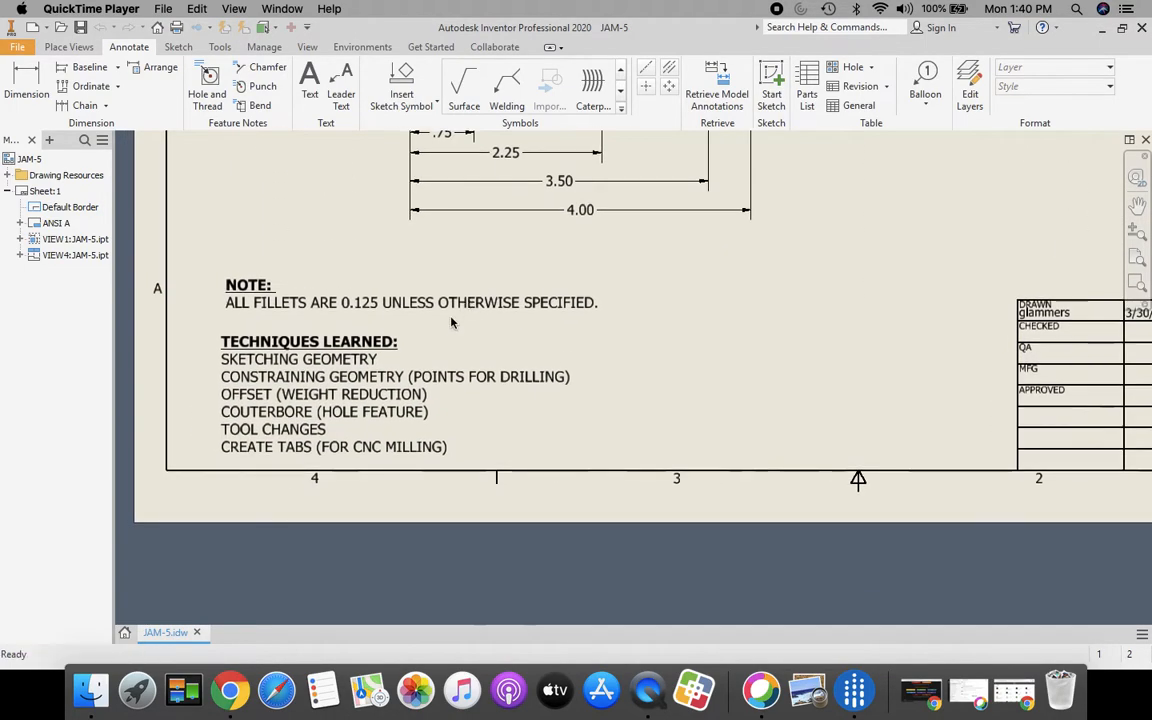
pyautogui.scroll(3, 219, 419)
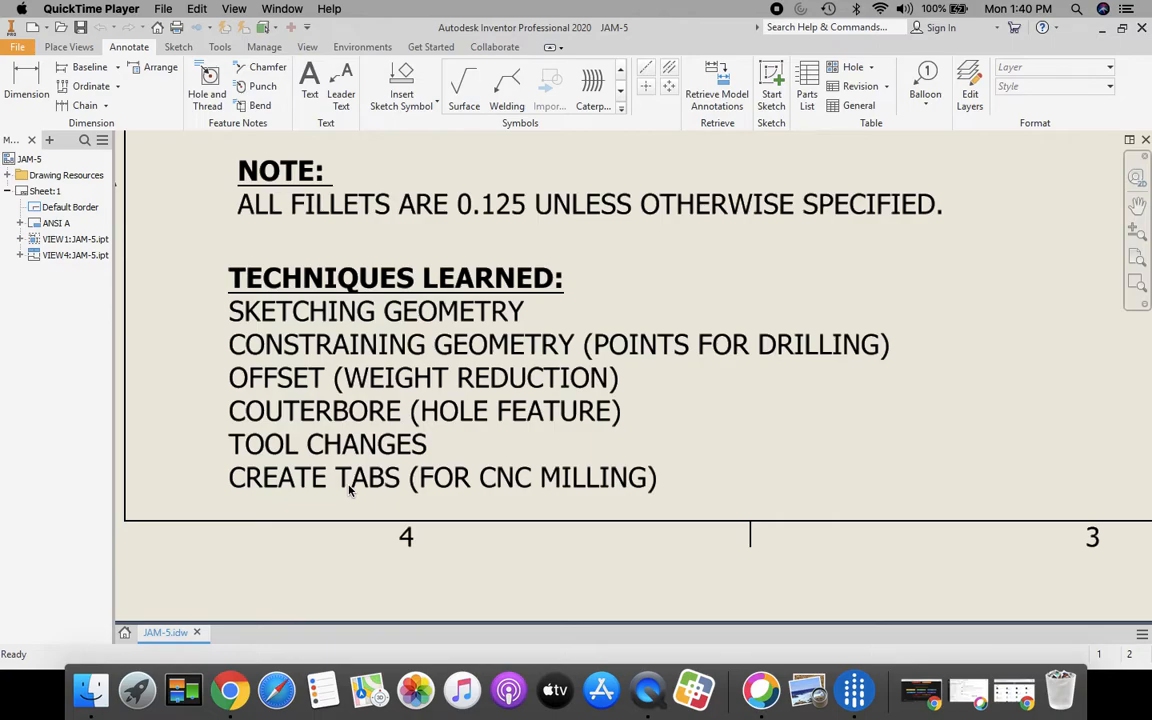
pyautogui.click(1137, 259)
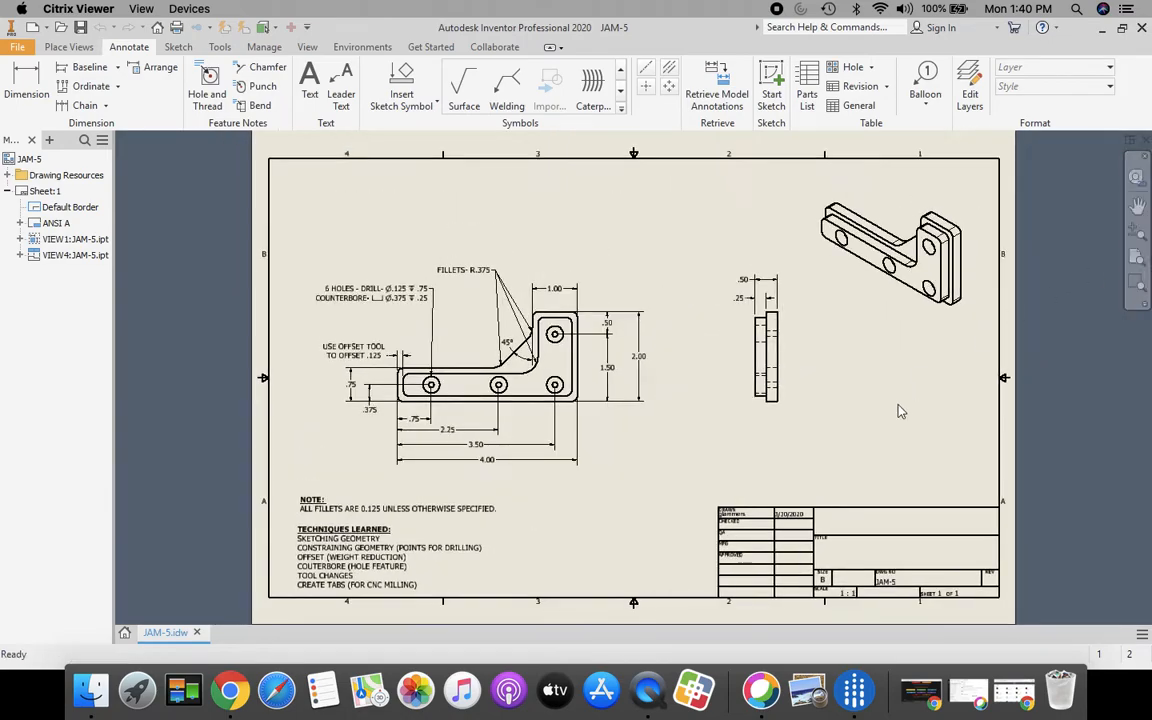
# - Create a new part from the Standard.ipt template and start a 2D sketch on the front (XY) plane
pyautogui.click(124, 633)
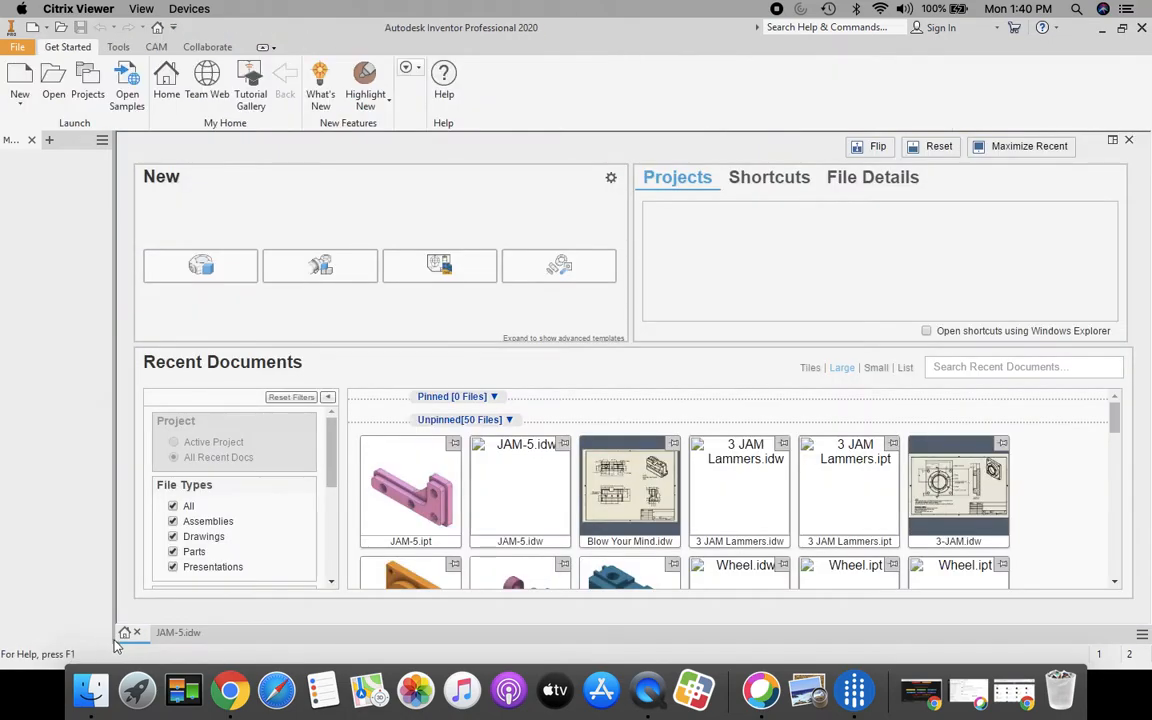
pyautogui.click(20, 88)
pyautogui.click(400, 222)
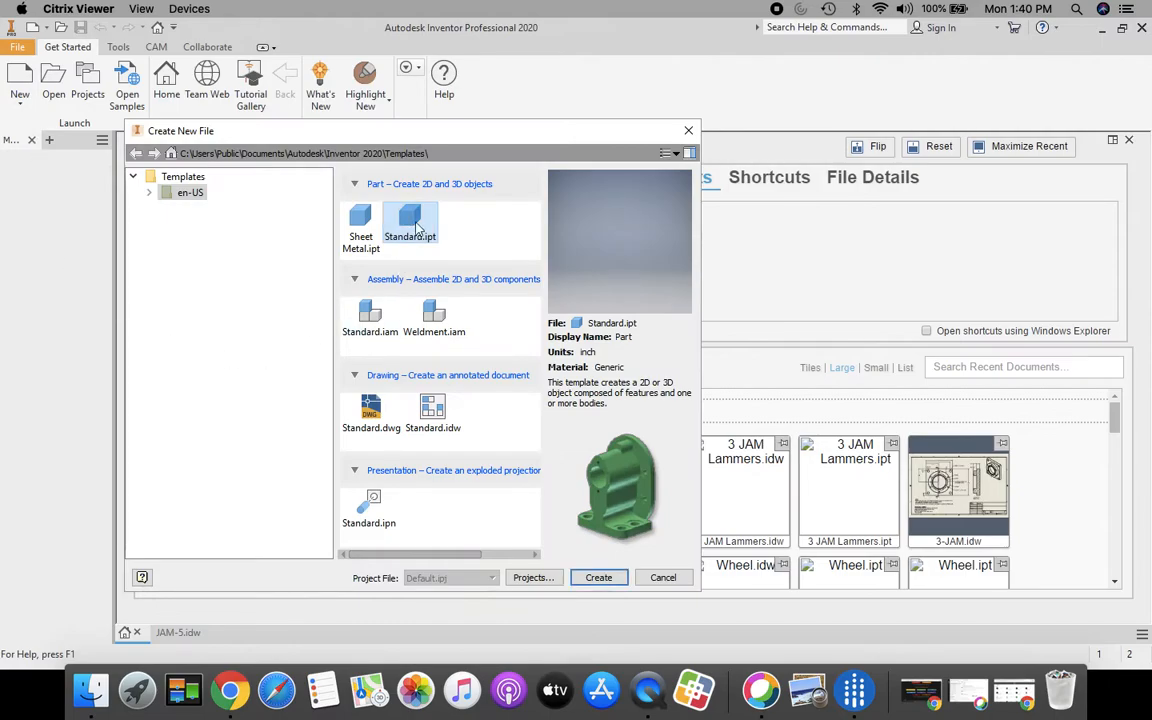
pyautogui.click(599, 579)
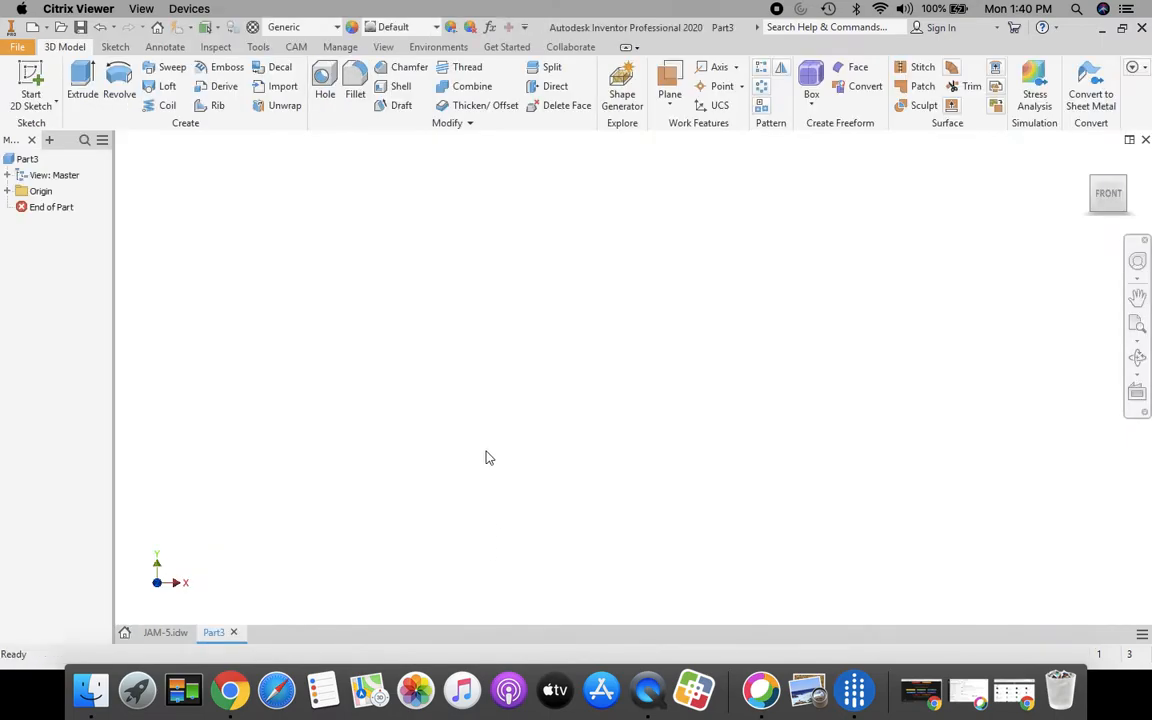
pyautogui.click(30, 80)
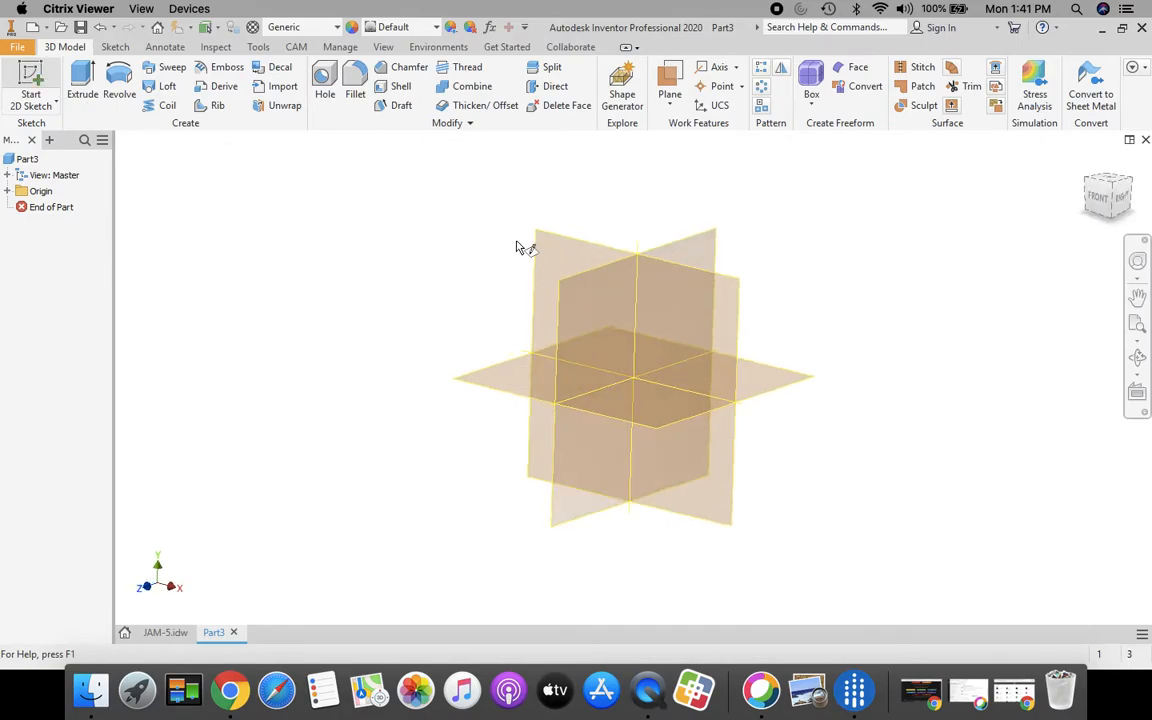
pyautogui.click(546, 226)
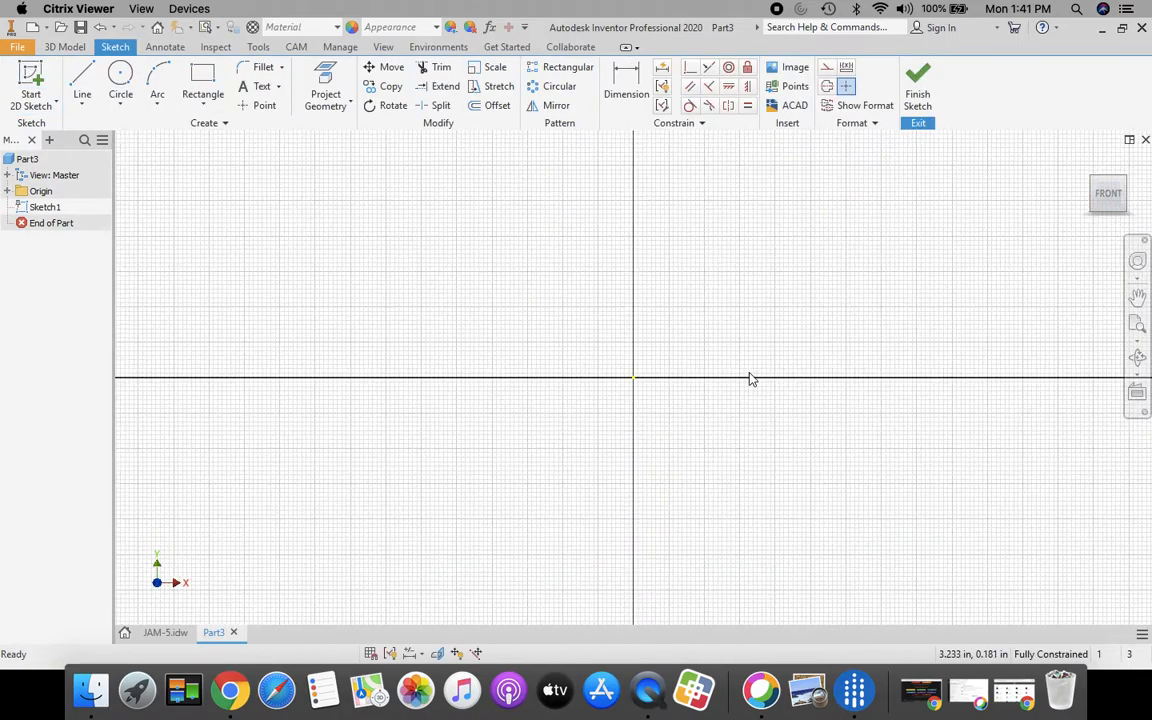
# - Check the JAM-5 drawing, then draw the outline's 4 in base line from the origin and a 2 in vertical line up from its far end
pyautogui.scroll(2, 722, 380)
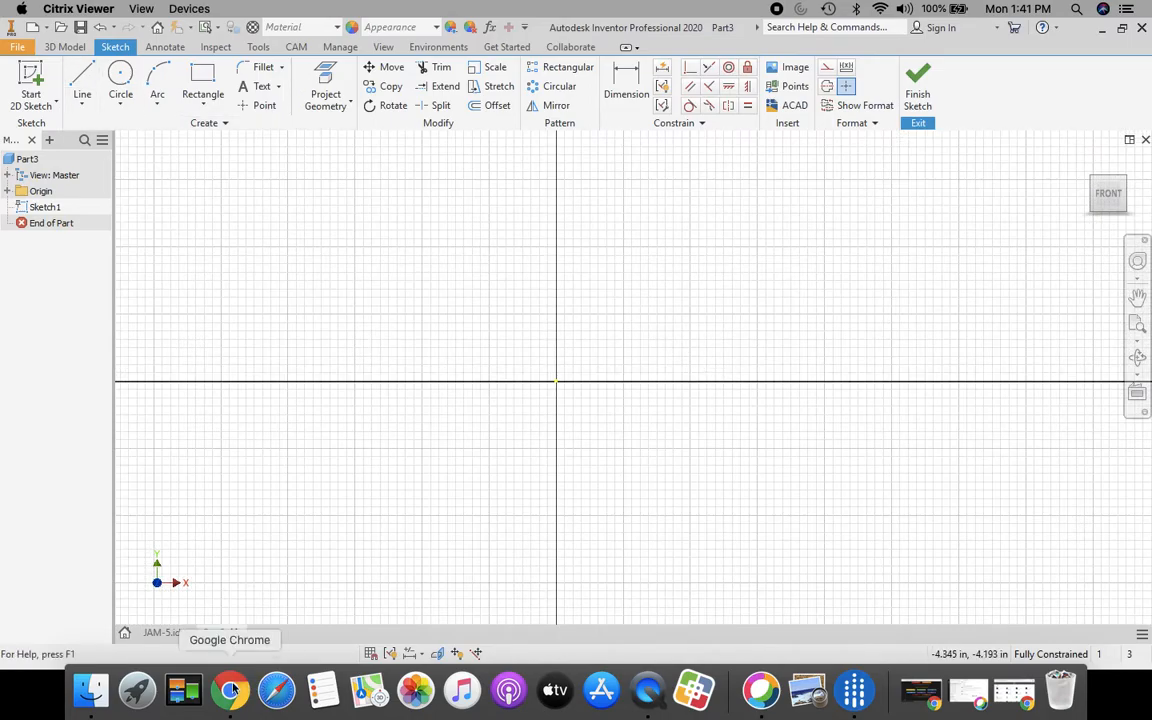
pyautogui.click(170, 635)
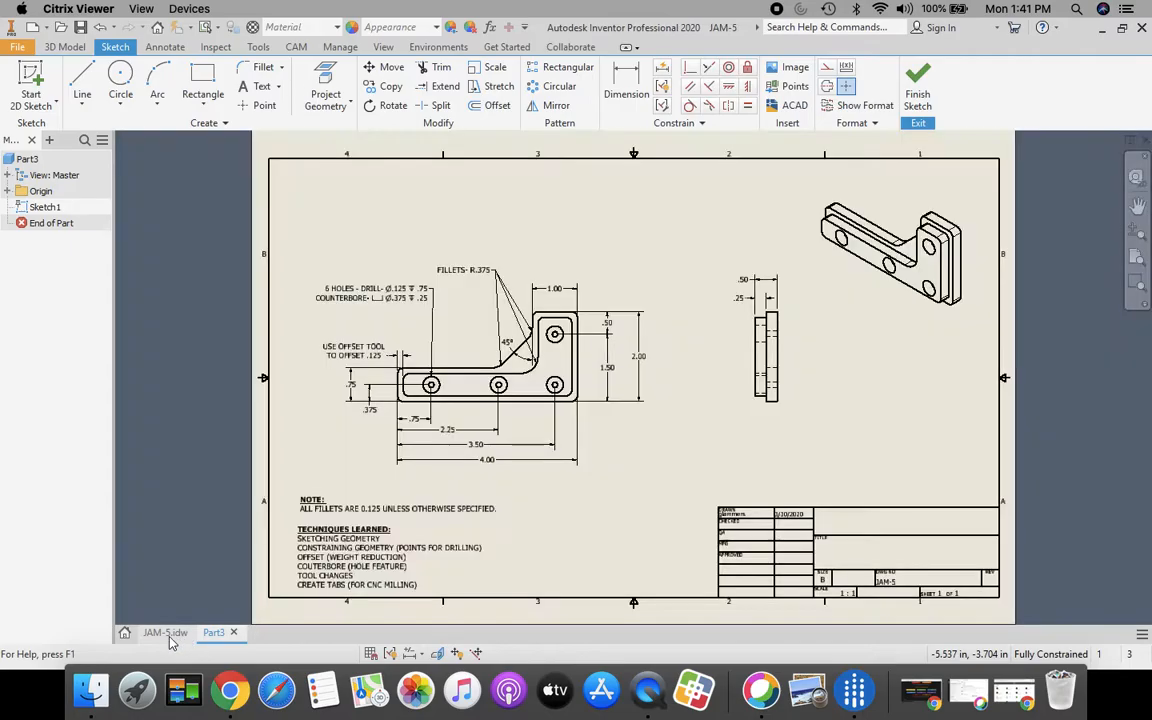
pyautogui.scroll(3, 500, 390)
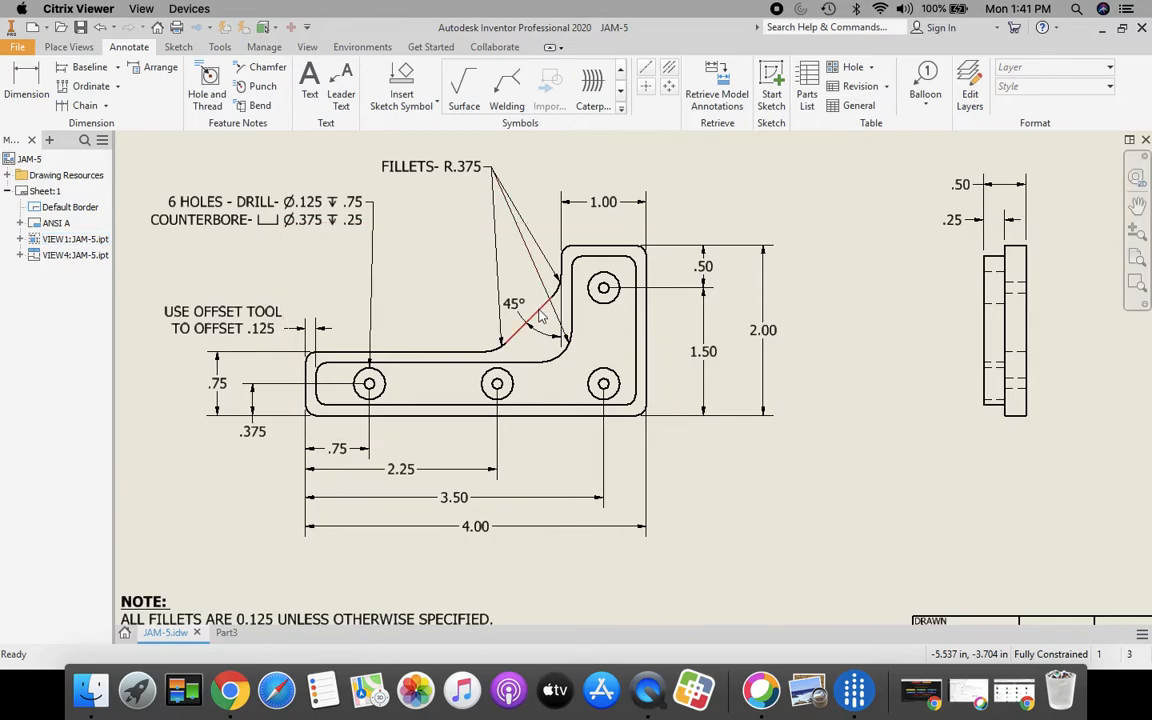
pyautogui.click(234, 636)
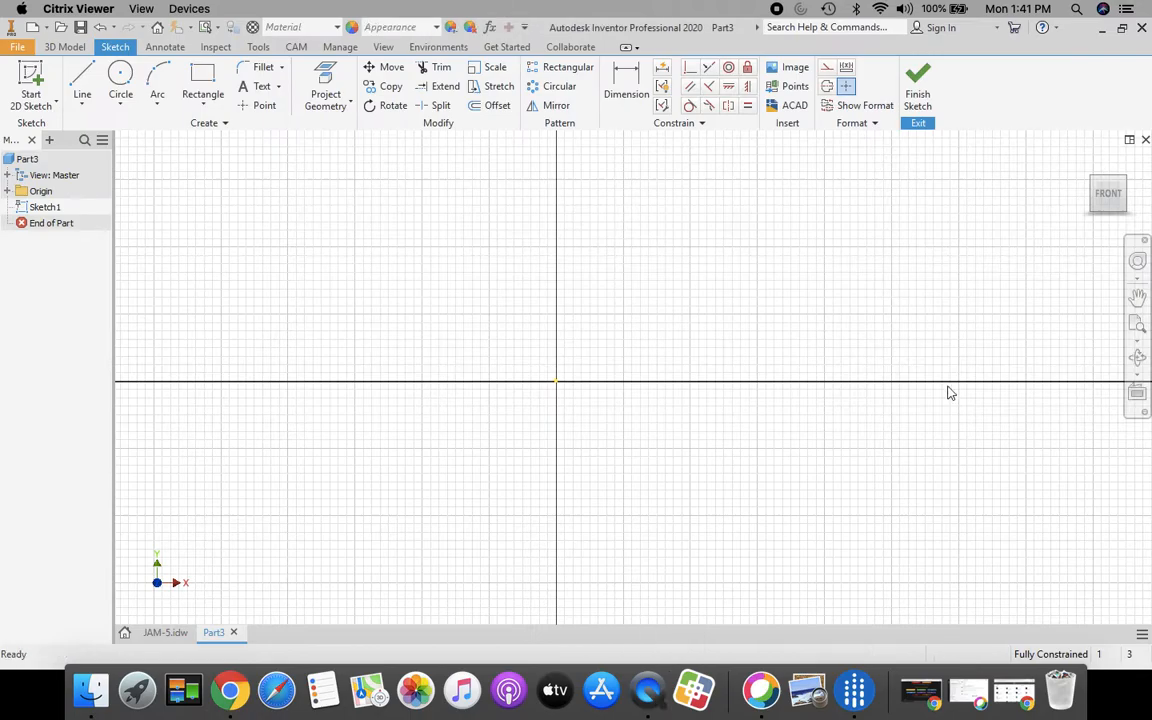
pyautogui.click(82, 80)
pyautogui.click(557, 381)
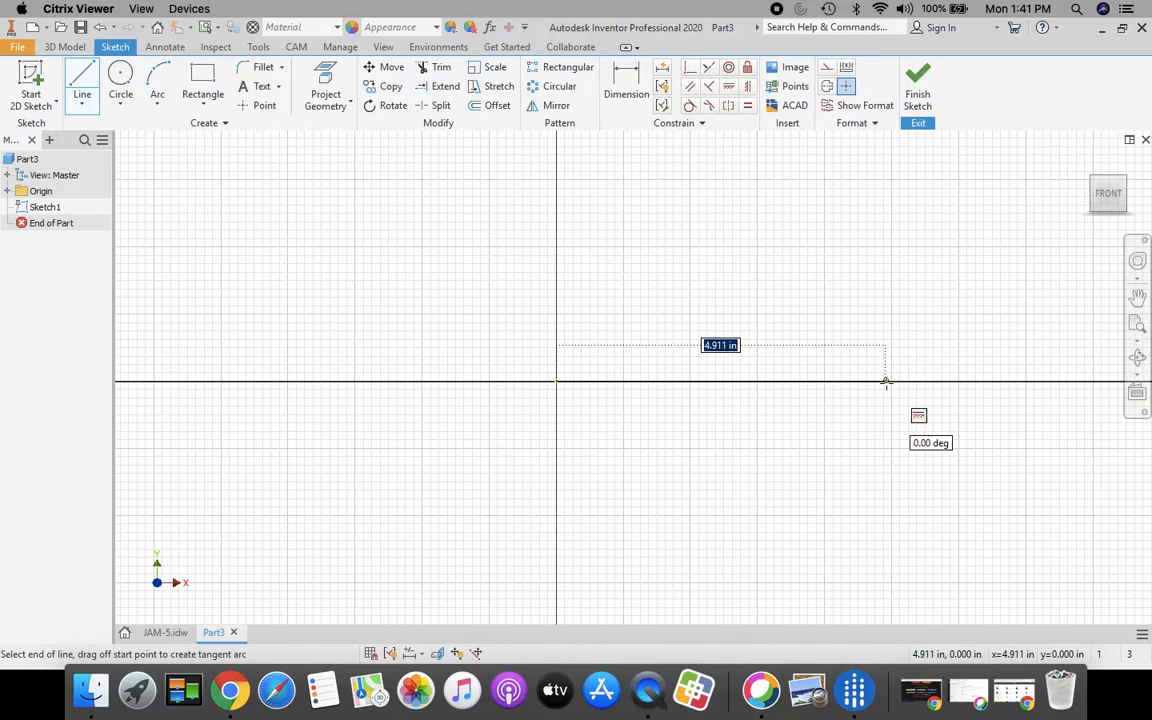
pyautogui.write('4')
pyautogui.press('Return')
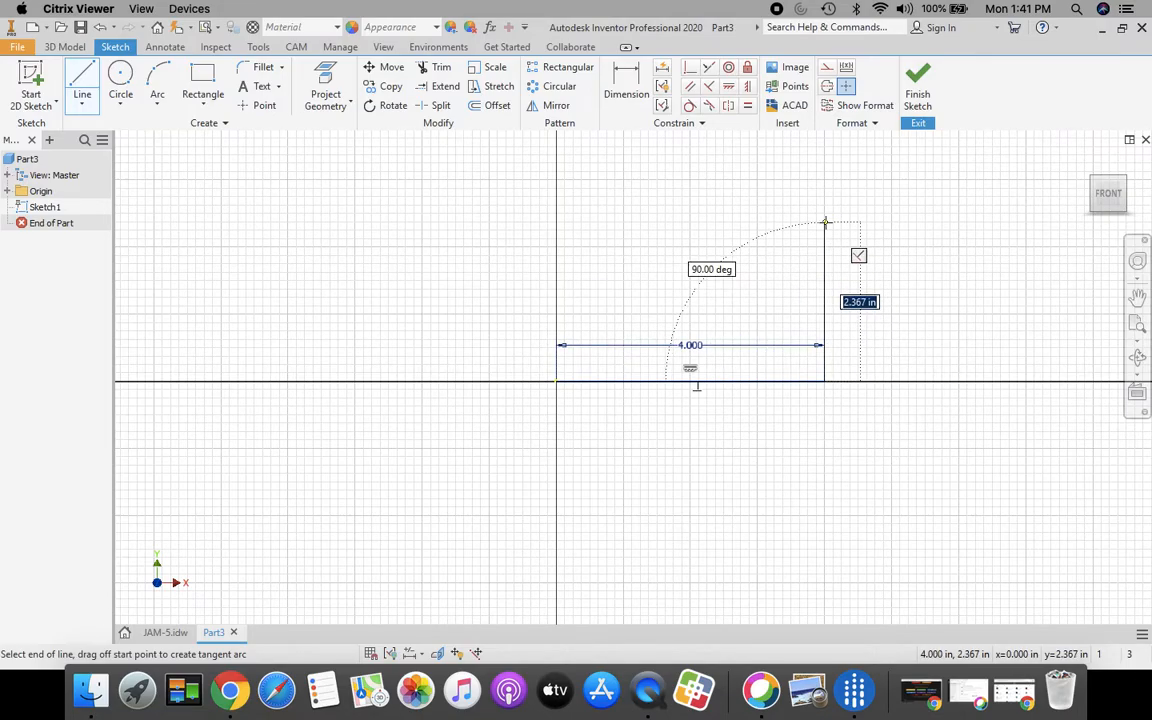
pyautogui.write('2')
pyautogui.press('Return')
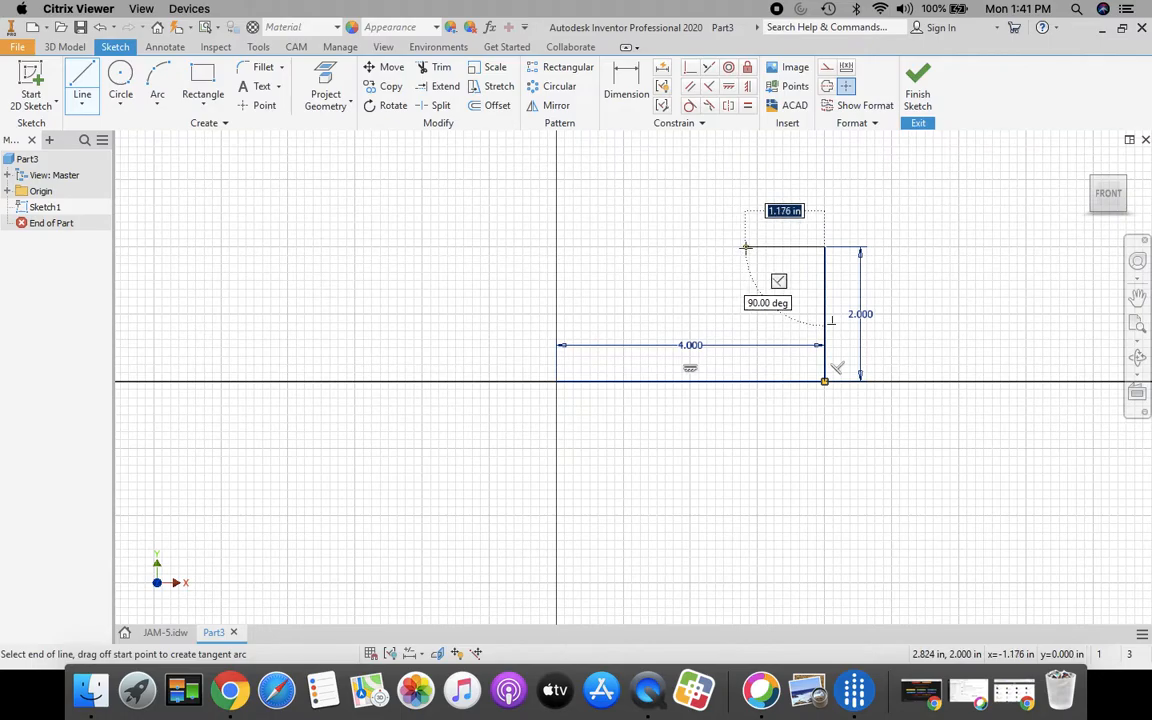
# - Continue the outline with a 1 in line running left and a 0.5 in line running down
pyautogui.write('1')
pyautogui.press('Return')
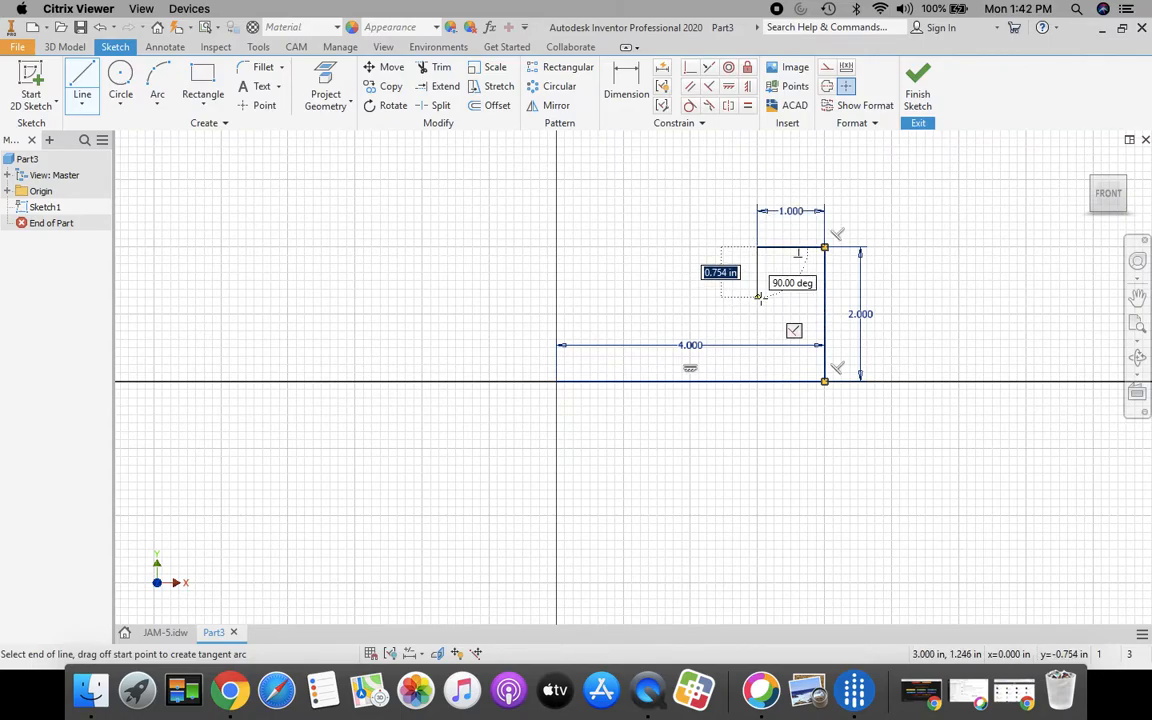
pyautogui.write('.5')
pyautogui.press('Return')
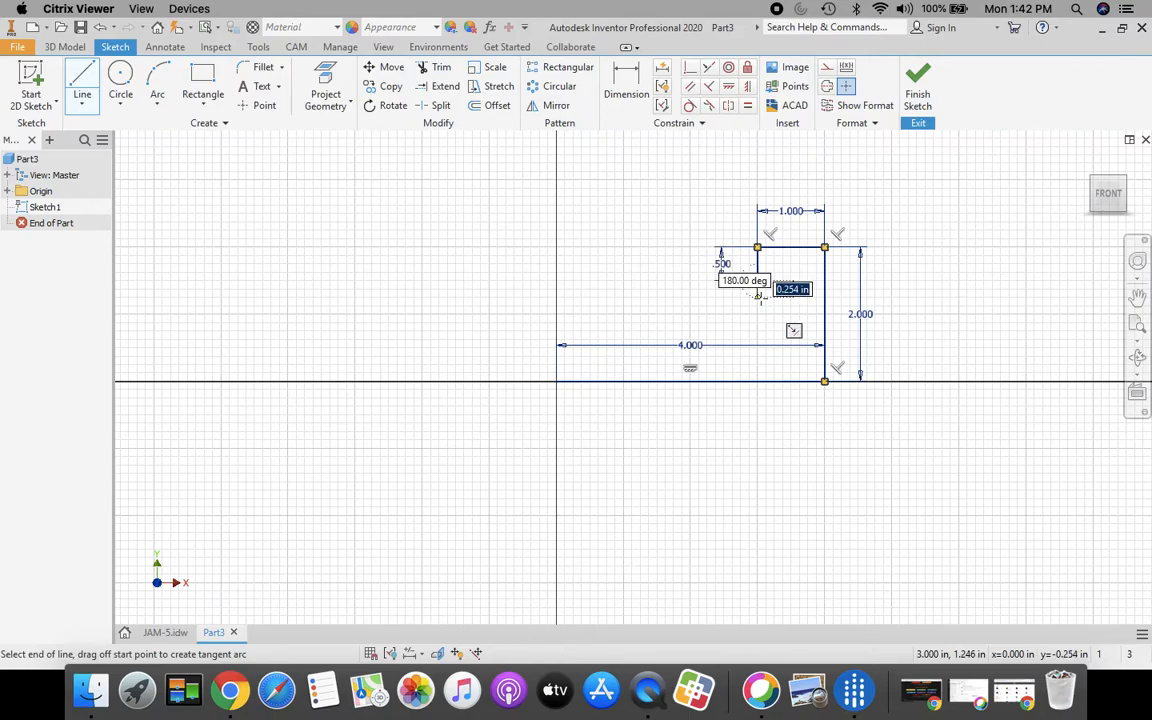
pyautogui.press('Escape')
# - Draw a 0.75 in vertical line up from the origin and a horizontal line about 3.5 in long from its upper end
pyautogui.click(82, 85)
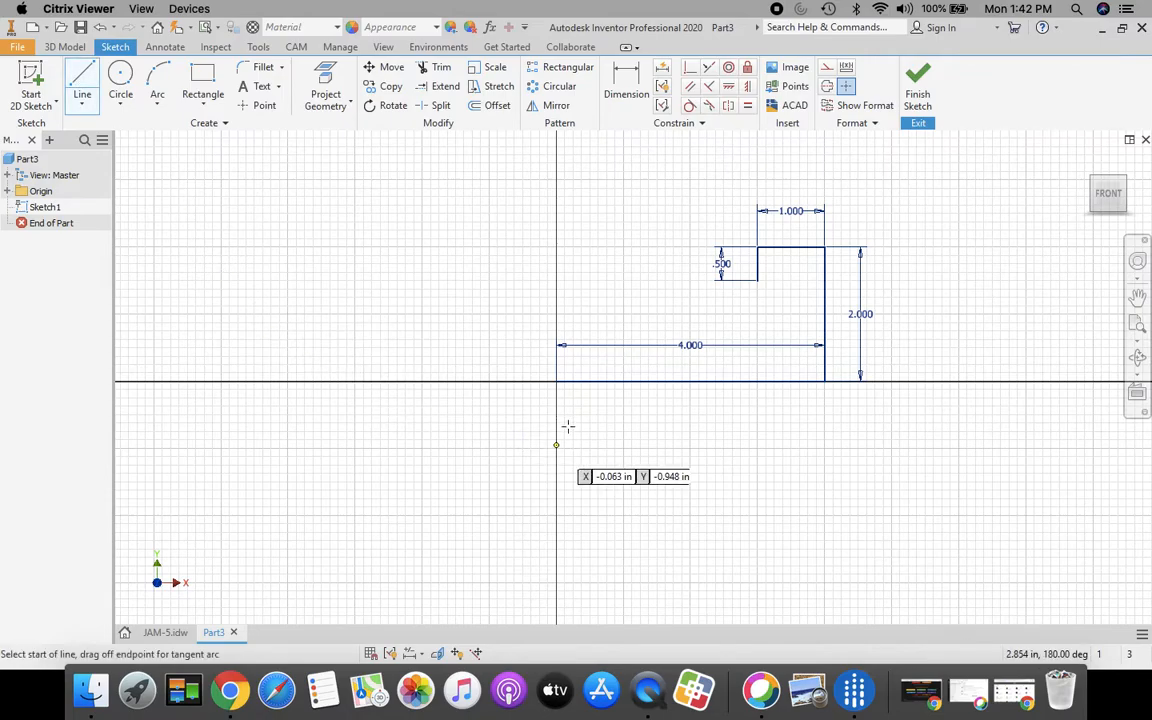
pyautogui.click(556, 381)
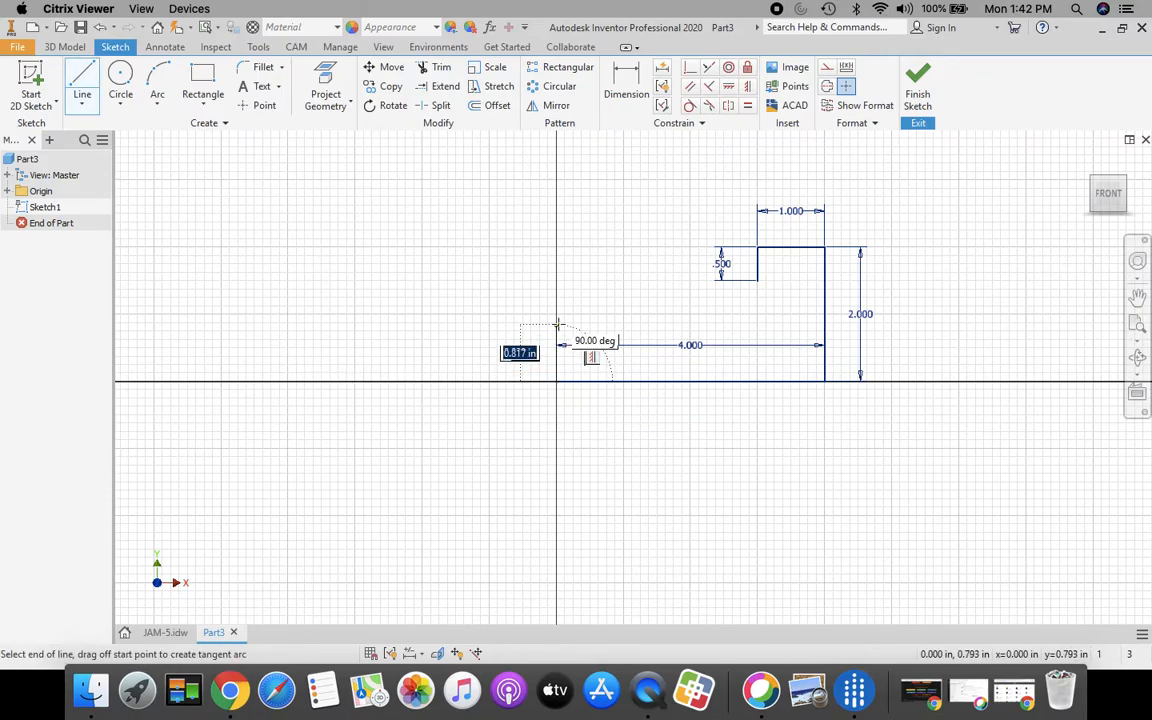
pyautogui.write('.')
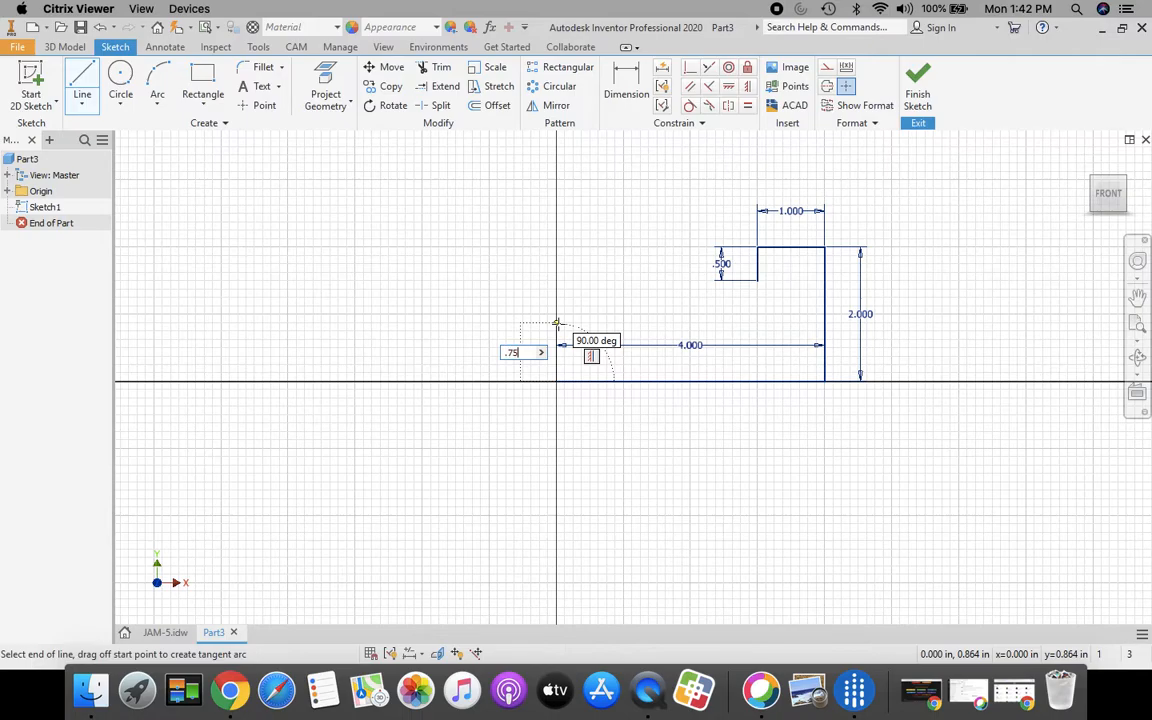
pyautogui.write('75')
pyautogui.press('Return')
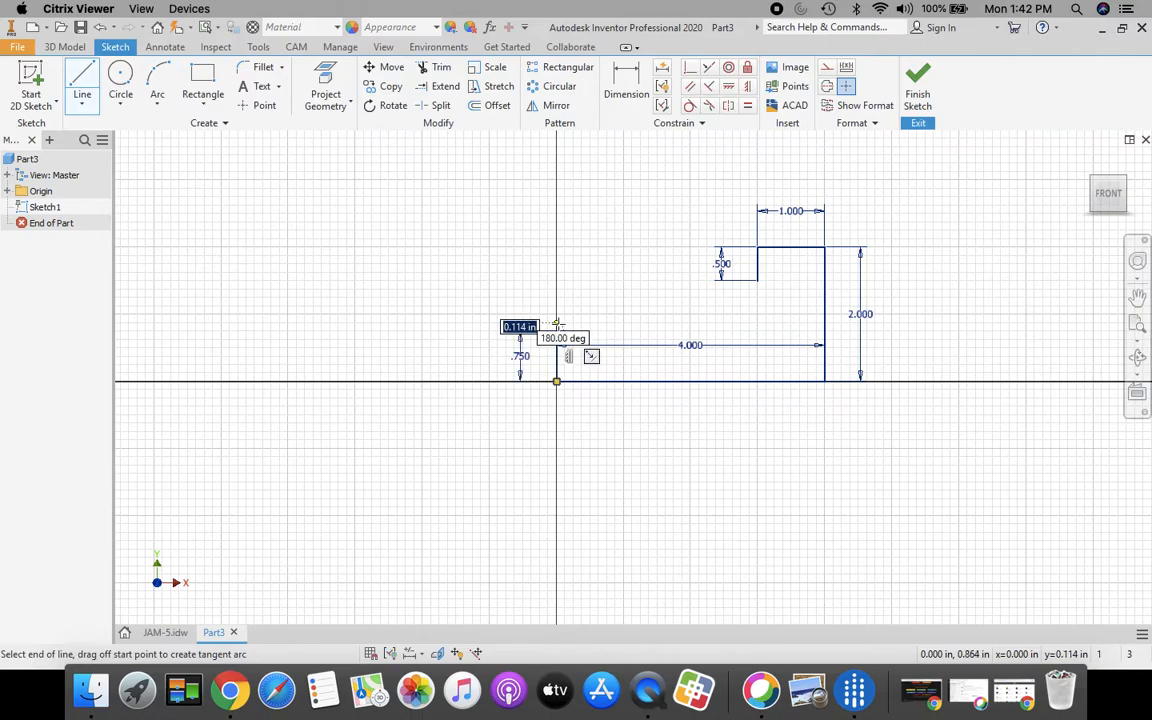
pyautogui.click(792, 330)
pyautogui.press('Escape')
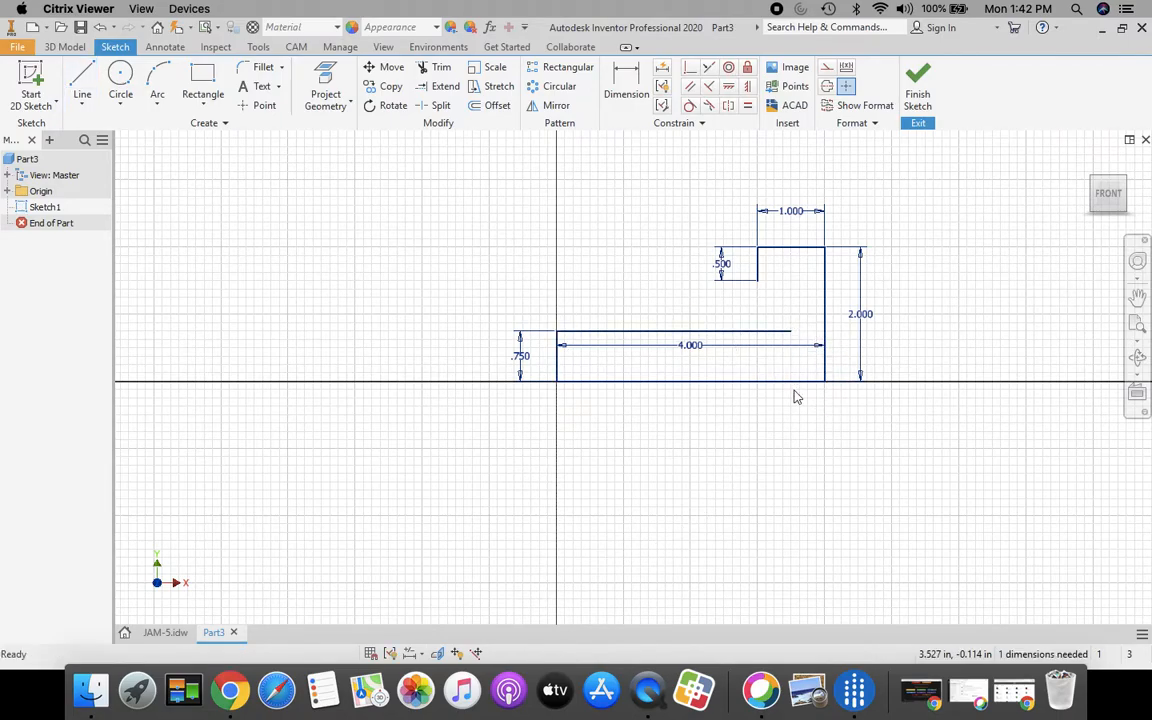
# - Draw a diagonal line from the lower end of the 0.5 in line down to the 0.75 in high horizontal line
pyautogui.click(83, 72)
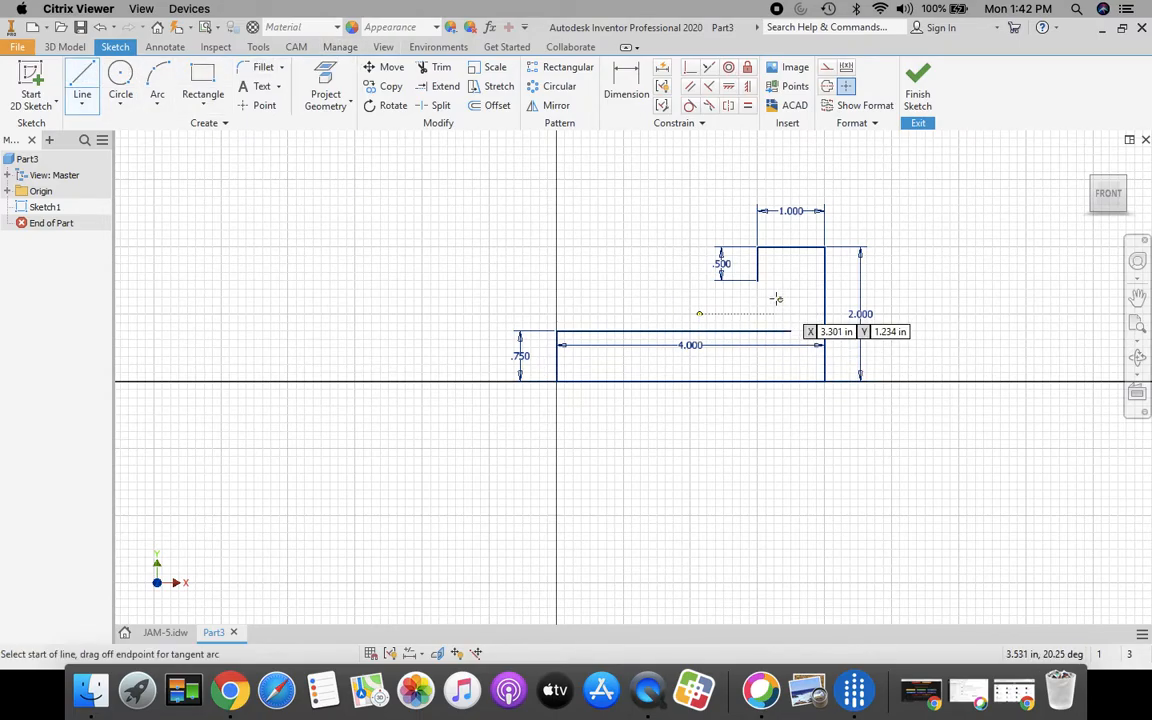
pyautogui.scroll(2, 787, 268)
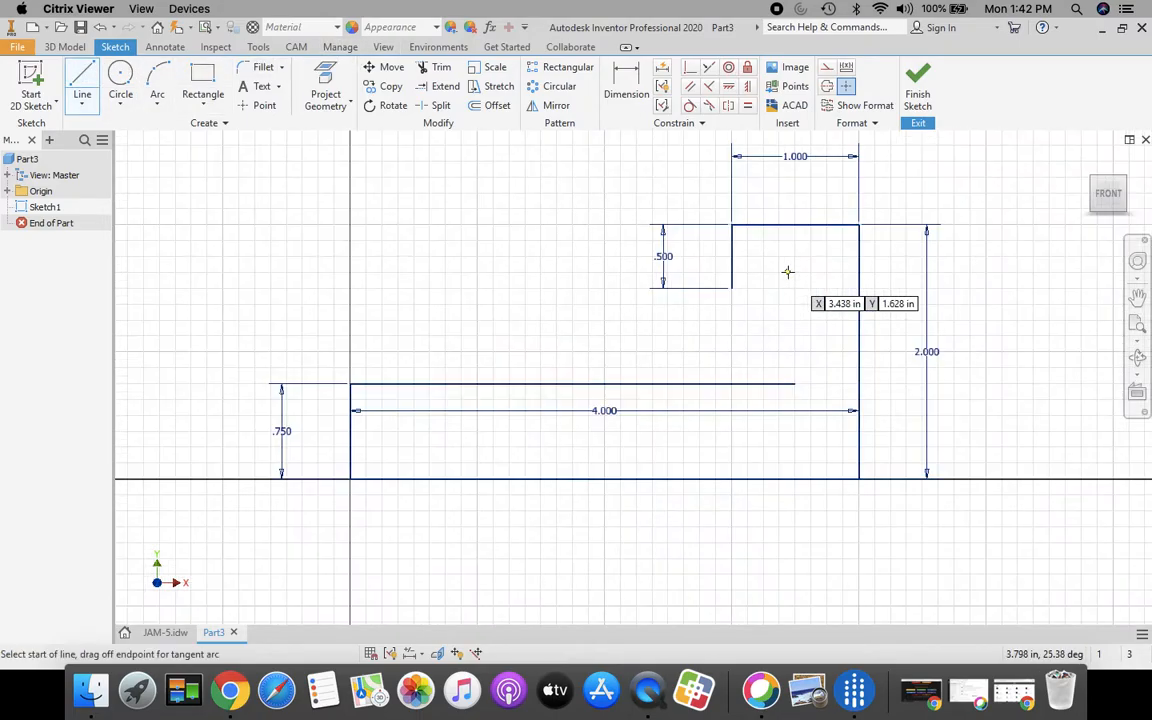
pyautogui.click(733, 287)
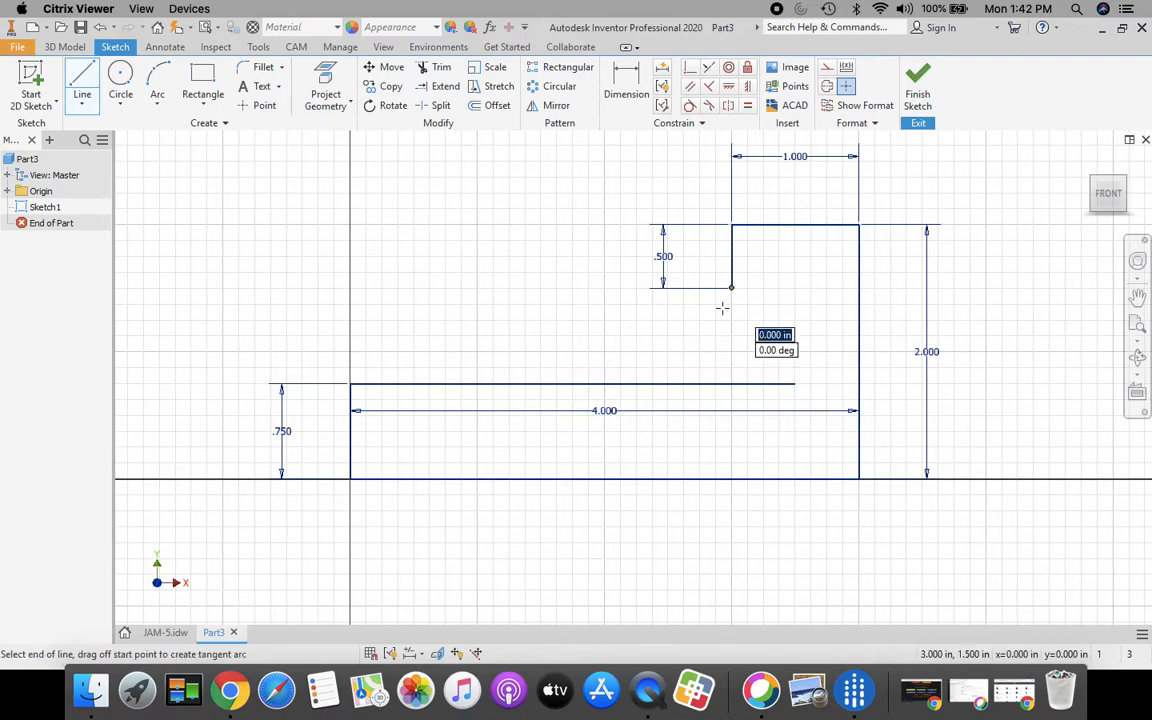
pyautogui.click(605, 383)
# - Dimension the angle between the diagonal and the upper horizontal line as 45 degrees, and trim the horizontal line's excess beyond the diagonal
pyautogui.click(626, 90)
pyautogui.click(685, 324)
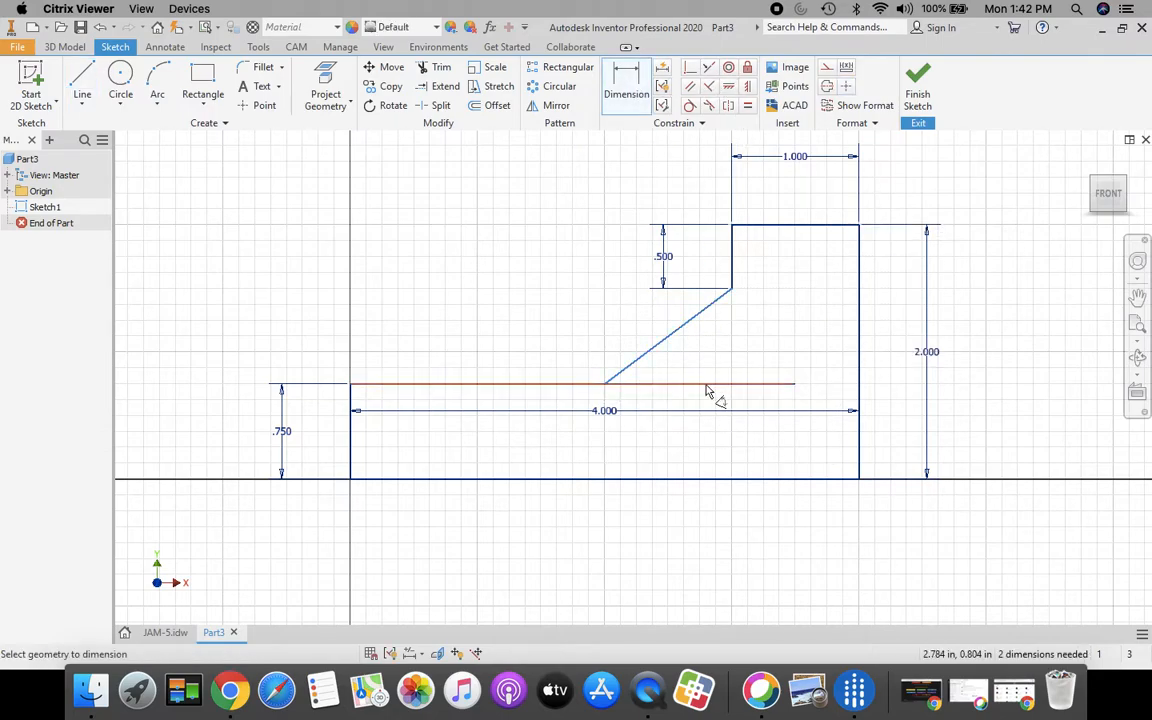
pyautogui.click(706, 386)
pyautogui.click(727, 362)
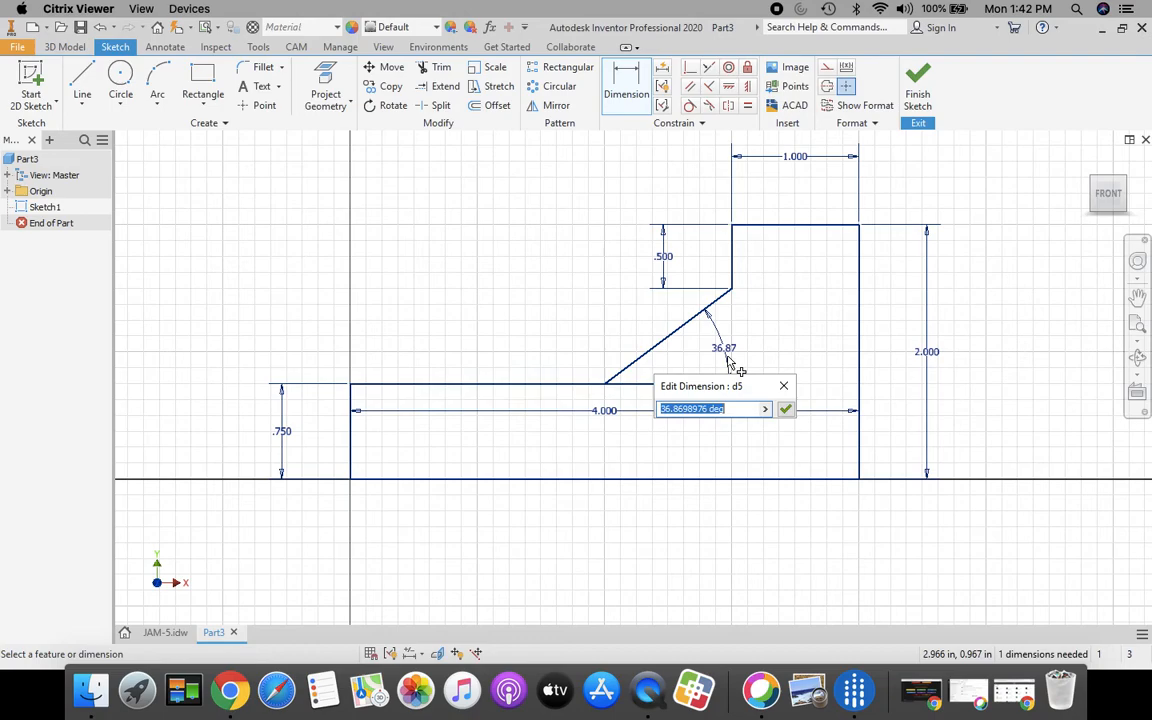
pyautogui.write('45')
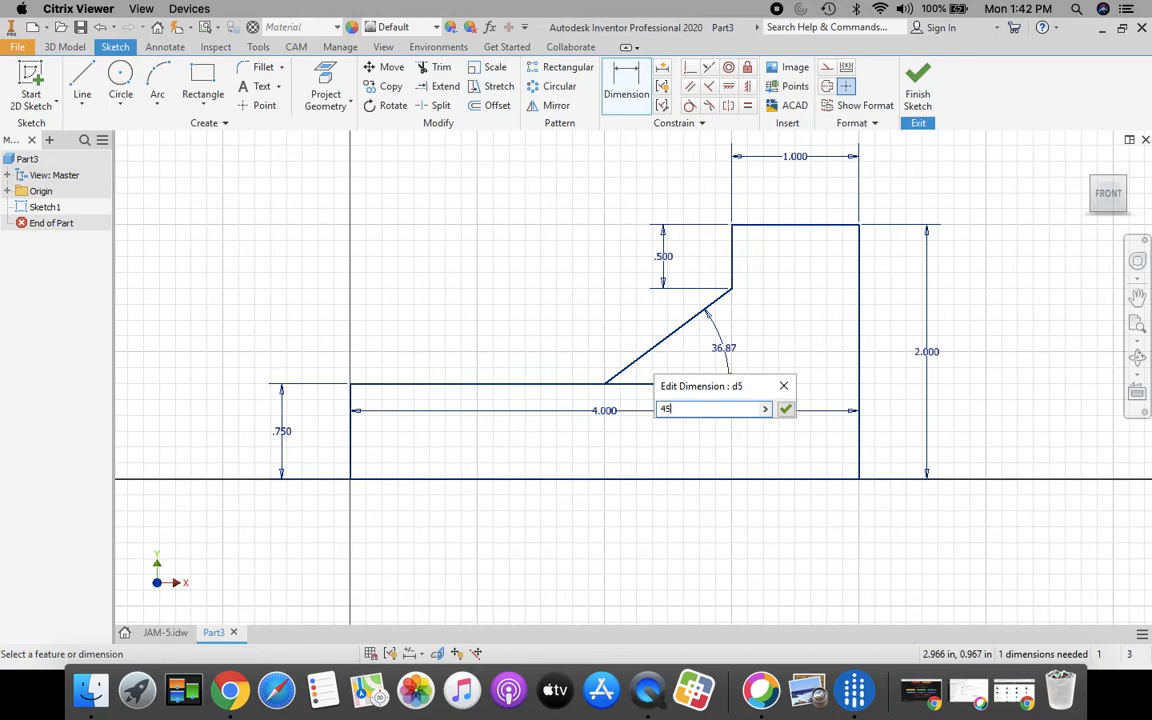
pyautogui.press('Return')
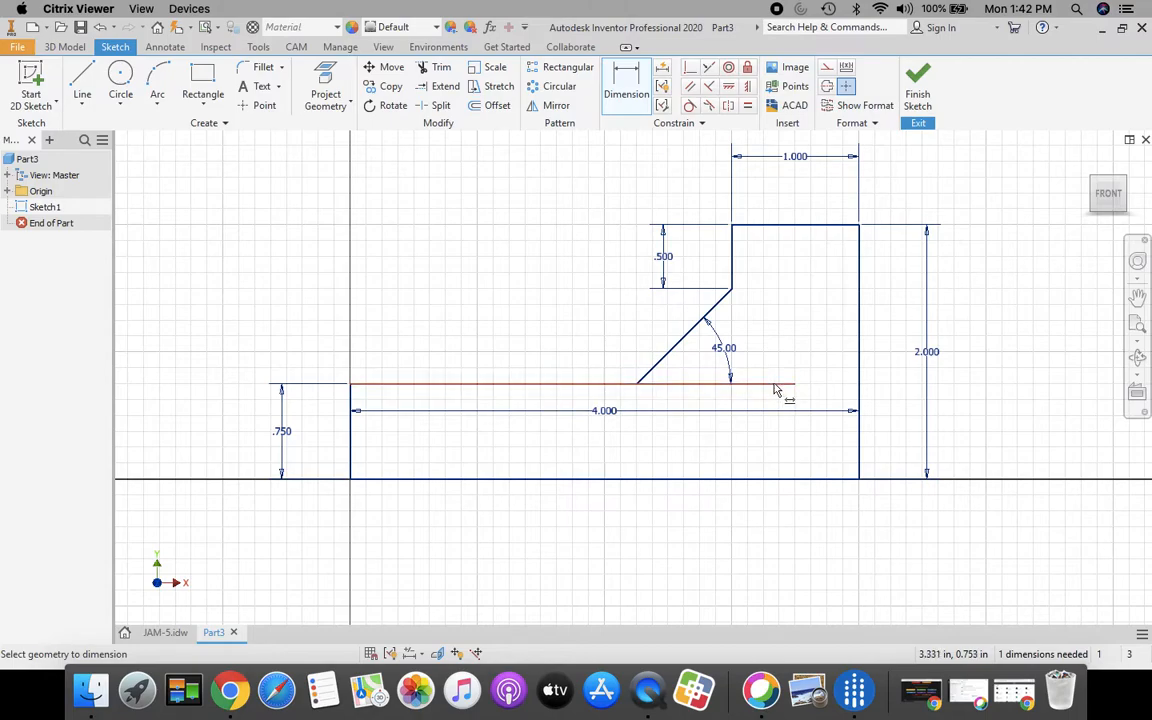
pyautogui.click(437, 67)
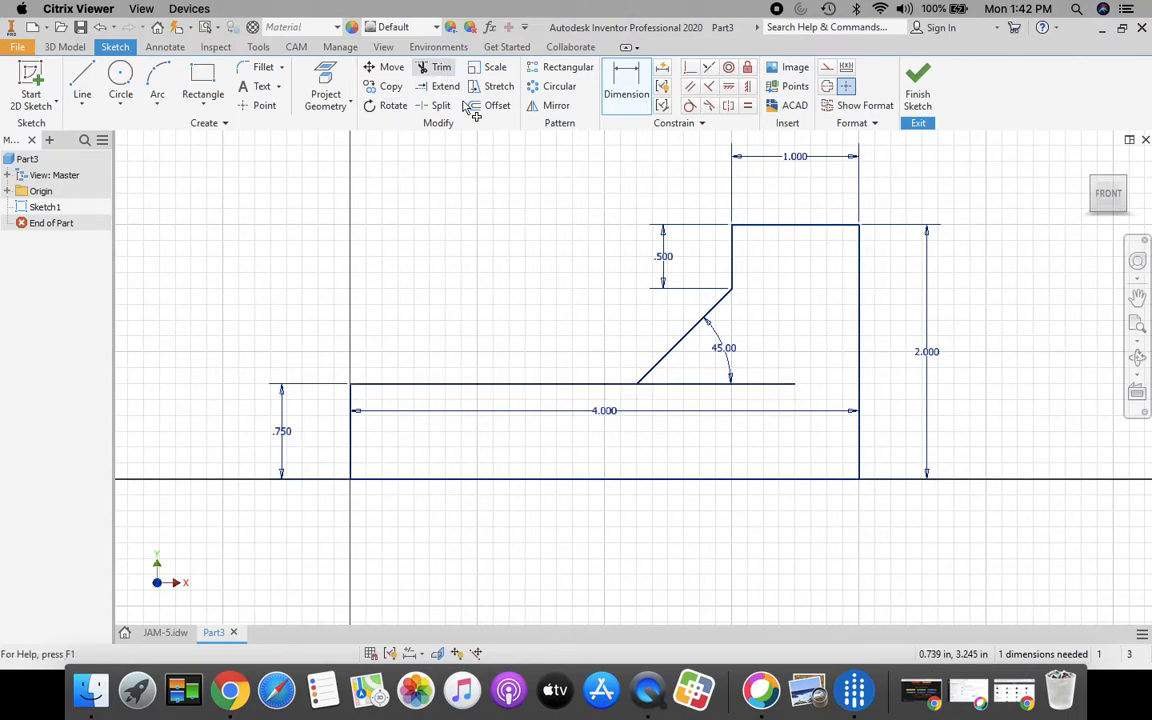
pyautogui.click(685, 385)
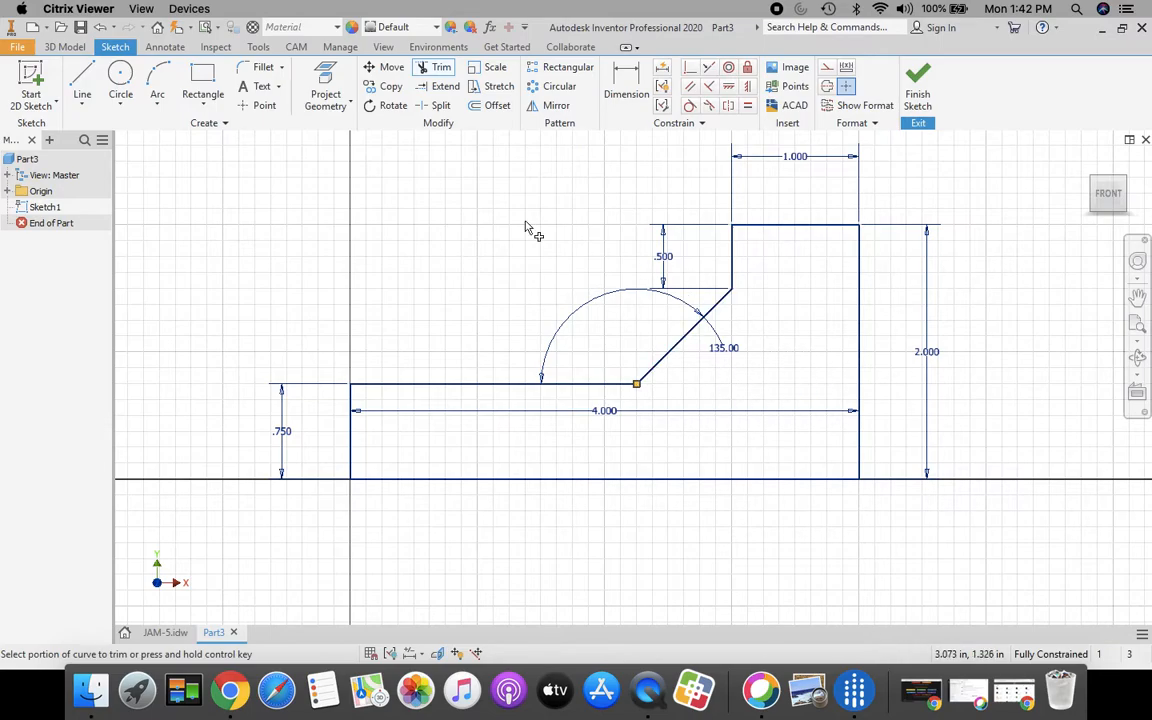
# - Check the fillet radii in the JAM-5 drawing, and round the outline's five outer corners with 0.125 in fillets
pyautogui.click(163, 635)
pyautogui.moveTo(352, 597); pyautogui.dragTo(391, 551, button='middle')
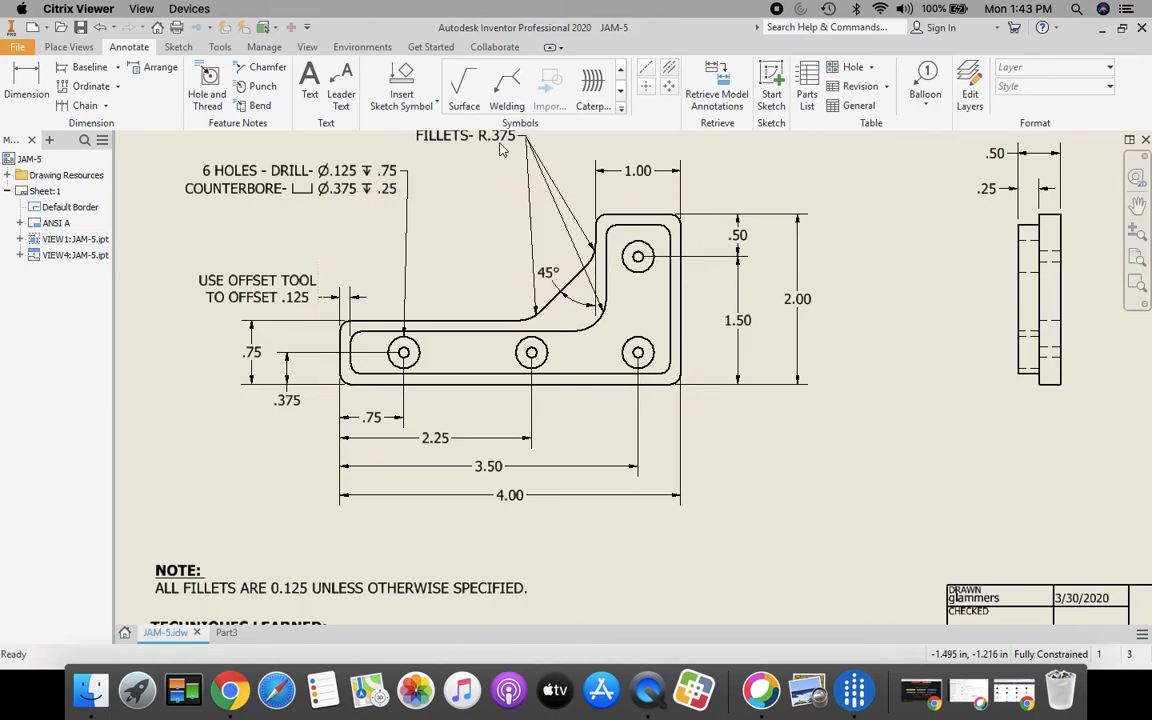
pyautogui.click(226, 633)
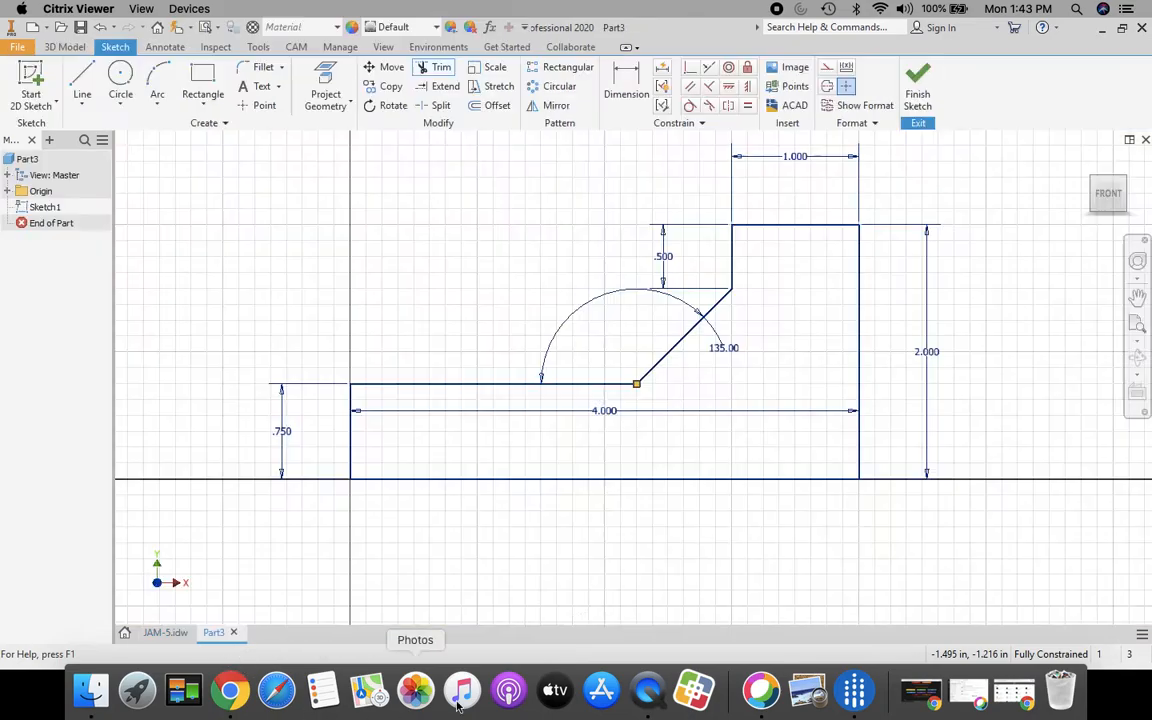
pyautogui.click(263, 67)
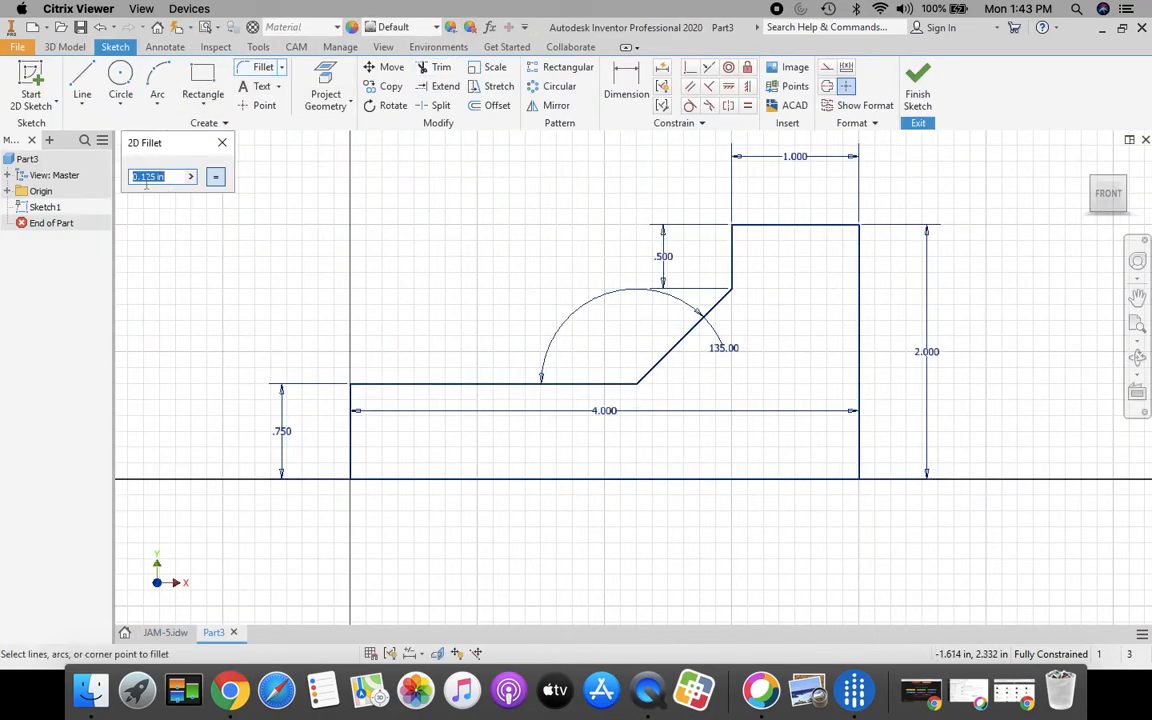
pyautogui.click(351, 458)
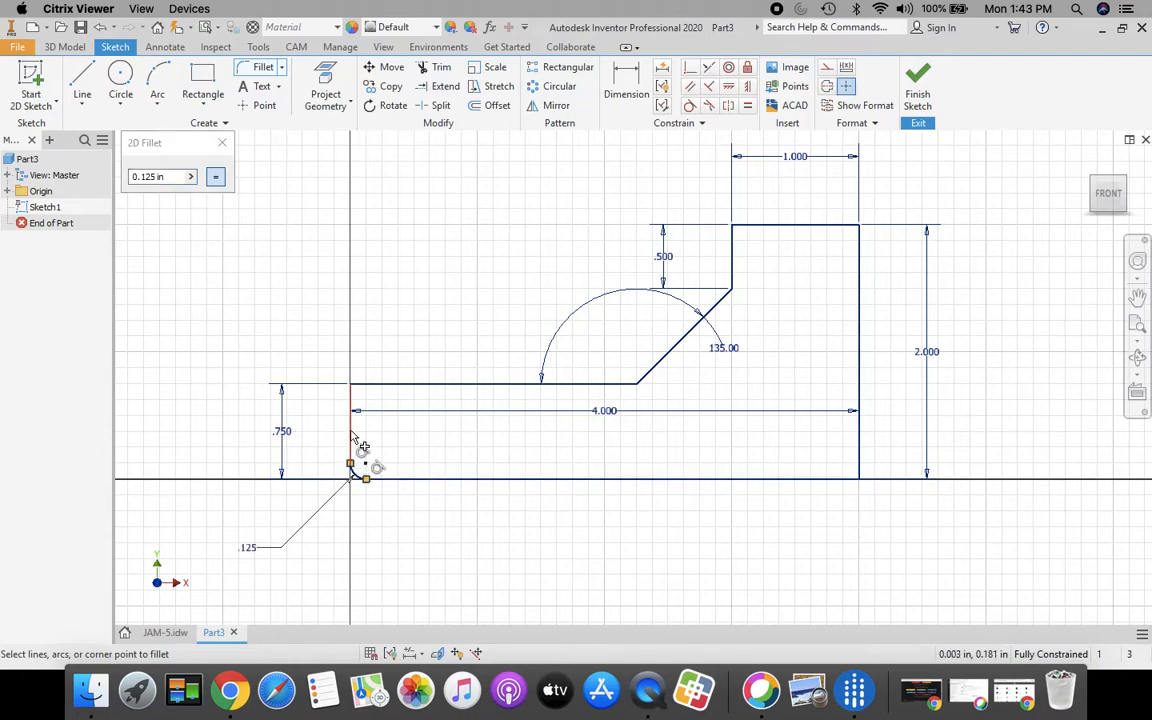
pyautogui.click(352, 405)
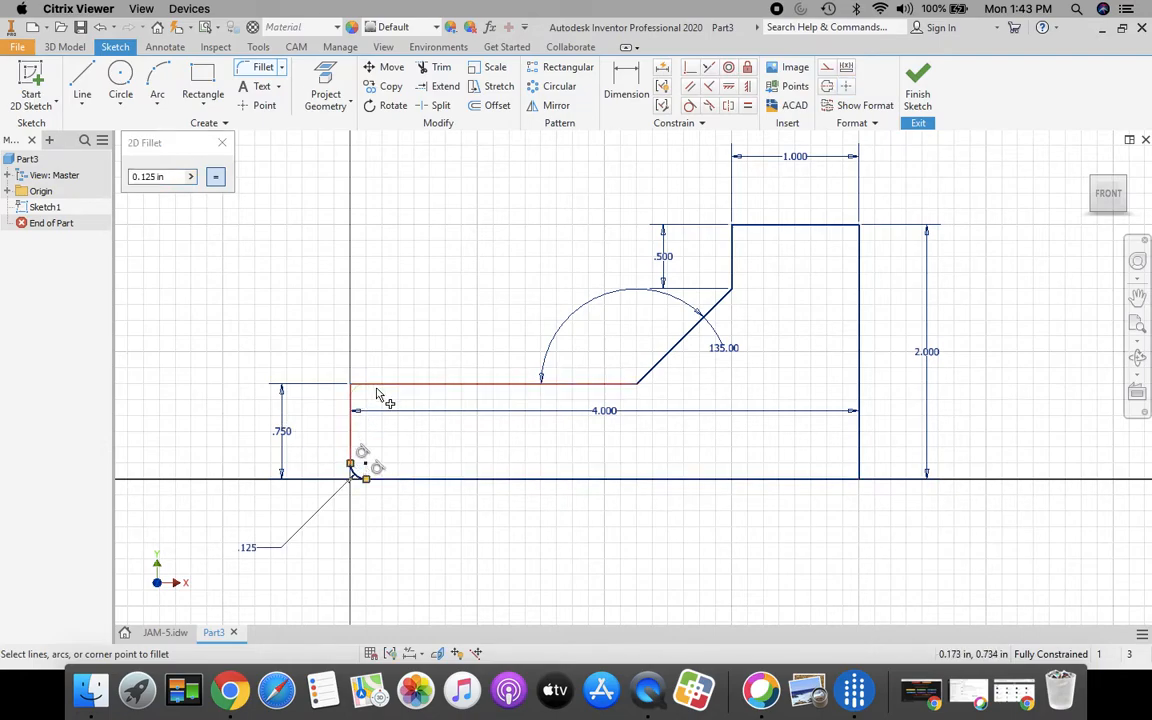
pyautogui.click(376, 386)
pyautogui.click(750, 229)
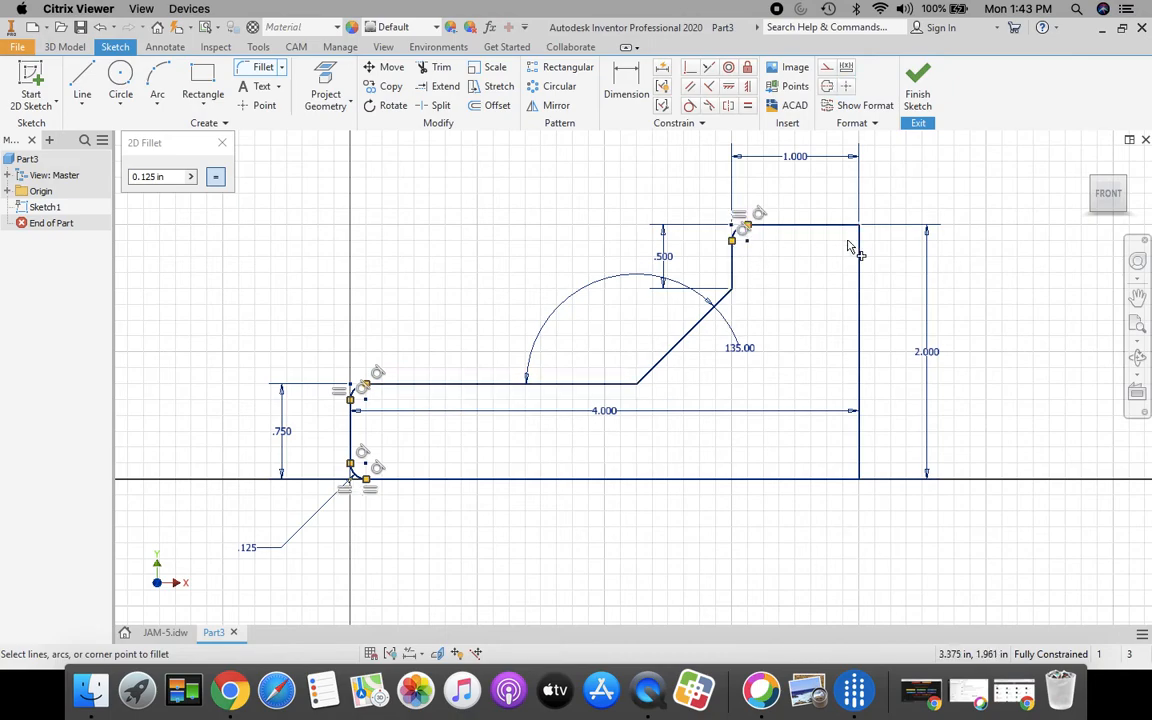
pyautogui.click(861, 257)
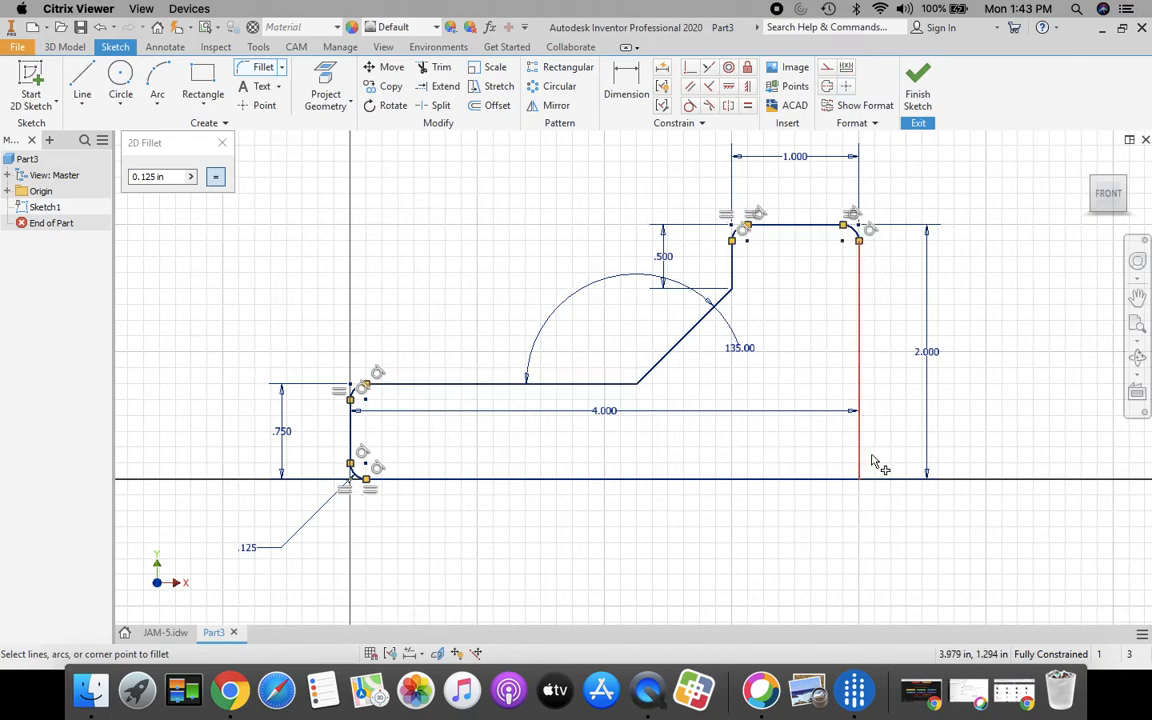
pyautogui.click(828, 481)
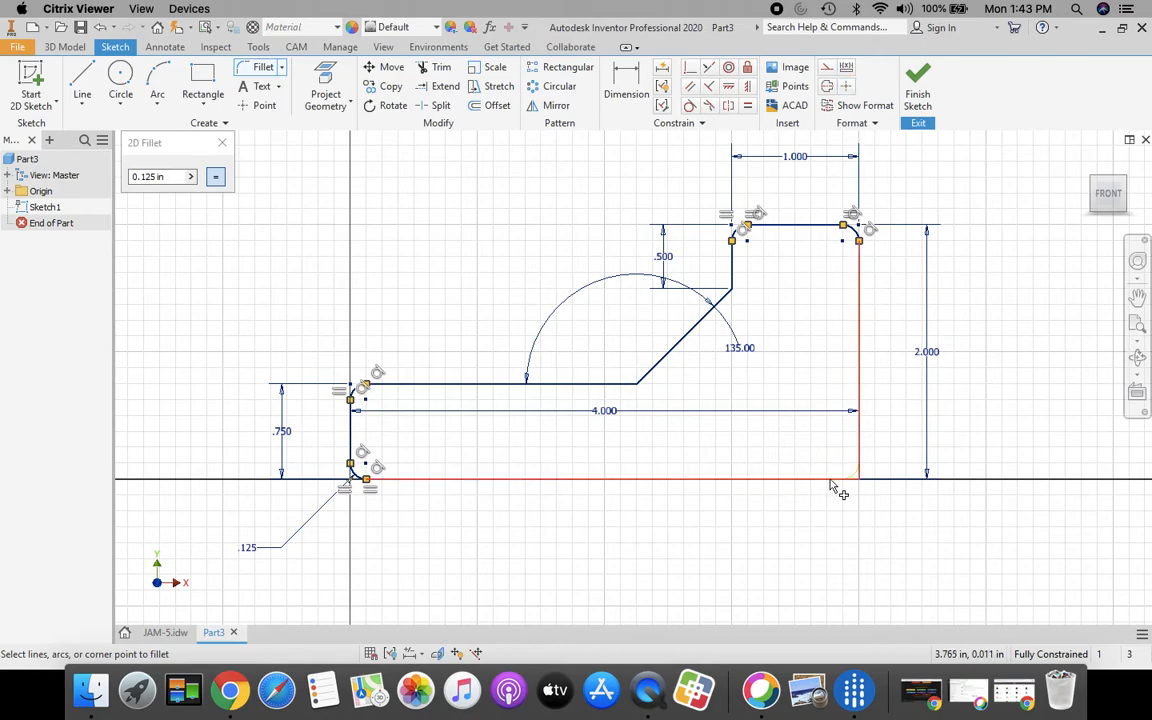
# - Fillet both ends of the diagonal line with a 0.375 in radius
pyautogui.moveTo(172, 176); pyautogui.dragTo(113, 175)
pyautogui.write('.375')
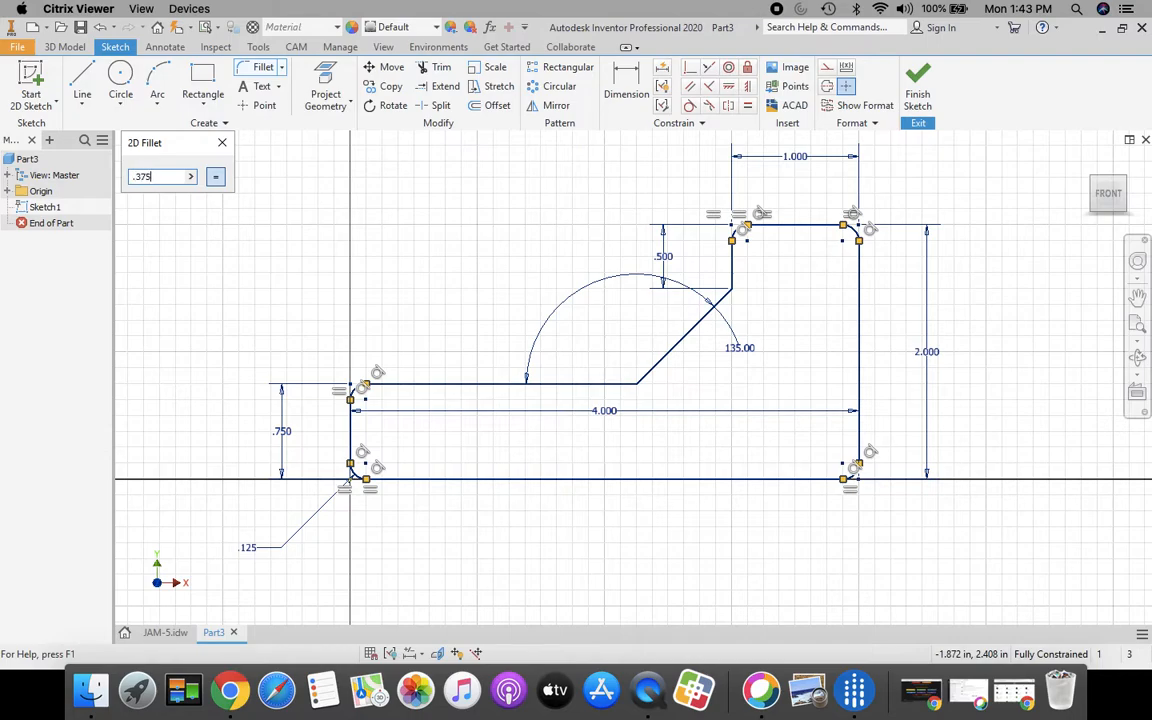
pyautogui.click(622, 388)
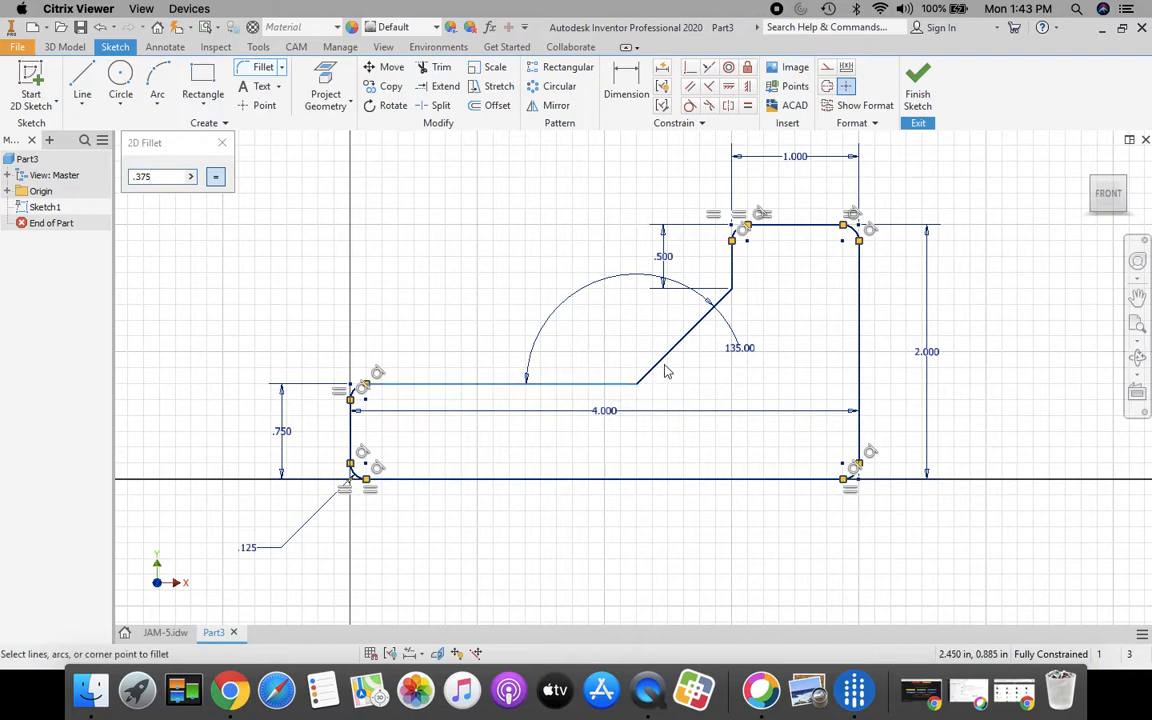
pyautogui.click(660, 360)
pyautogui.click(706, 322)
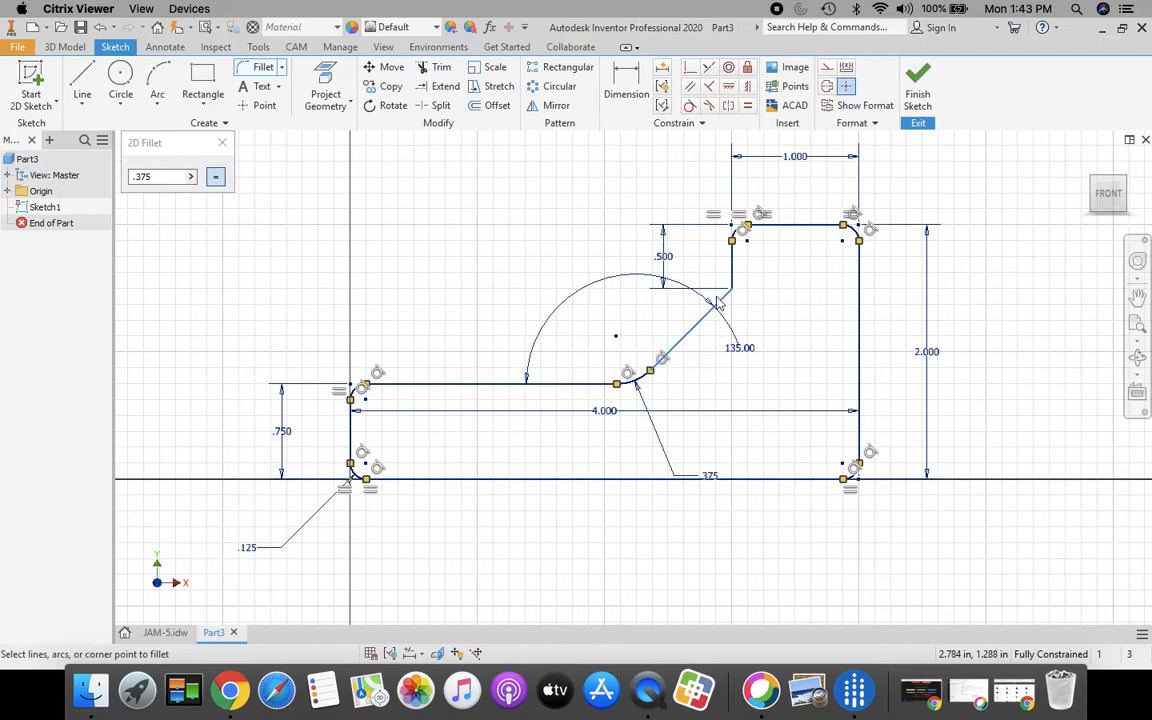
pyautogui.click(732, 262)
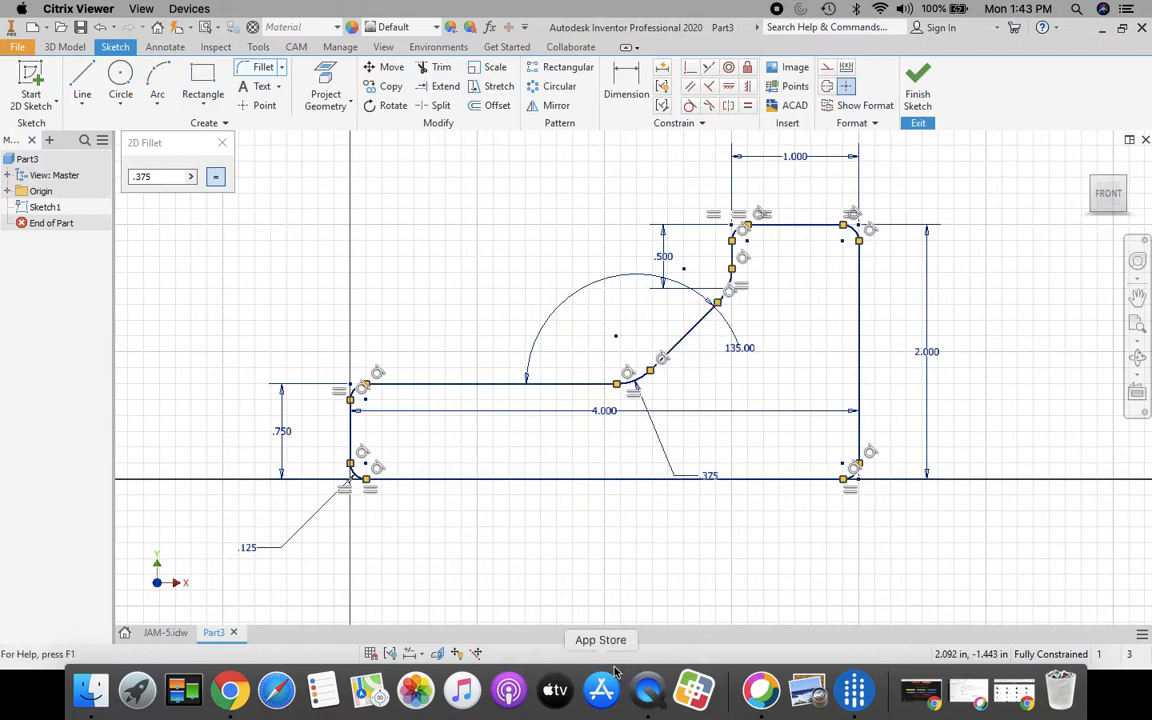
pyautogui.click(223, 144)
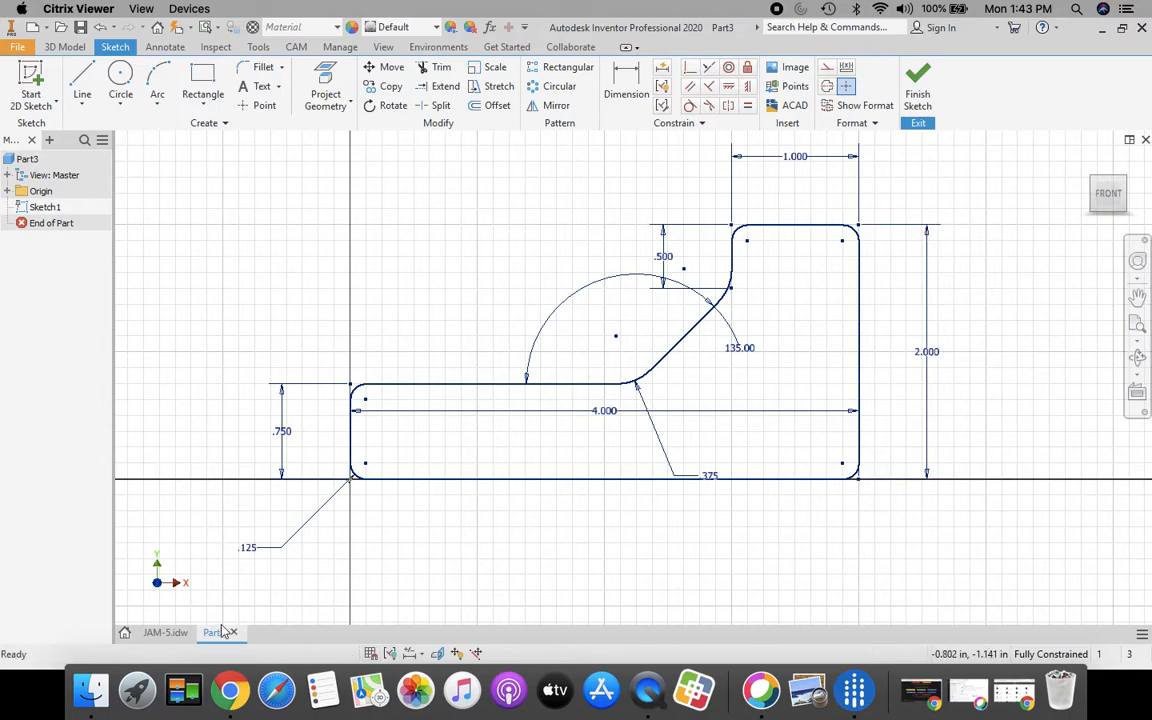
# - Check the side view's thickness in the JAM-5 drawing, finish the sketch, and extrude the outline 0.5 in backward from the sketch plane
pyautogui.click(163, 632)
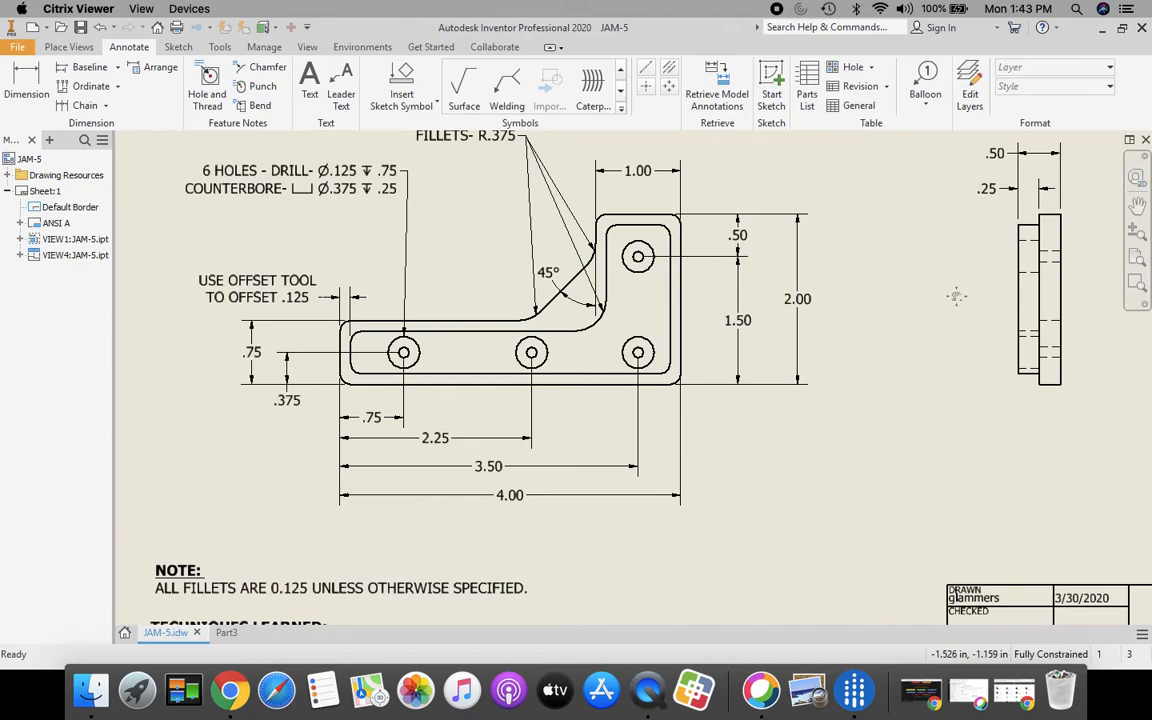
pyautogui.moveTo(956, 296); pyautogui.dragTo(954, 344, button='middle')
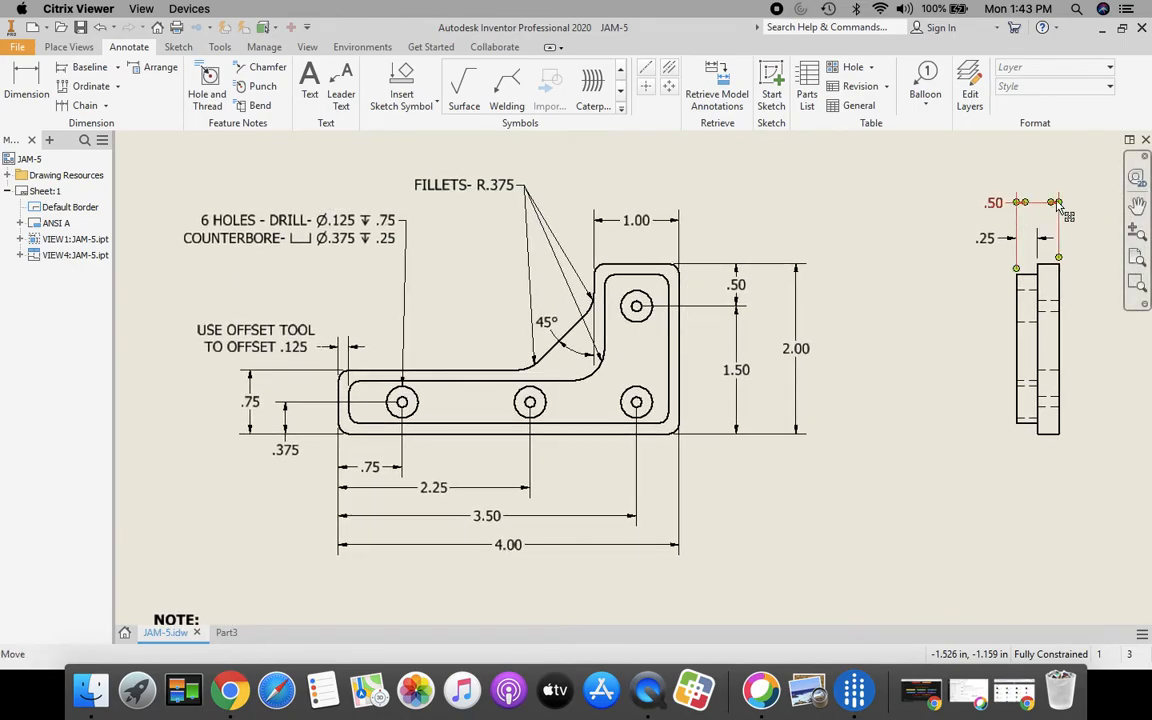
pyautogui.click(226, 634)
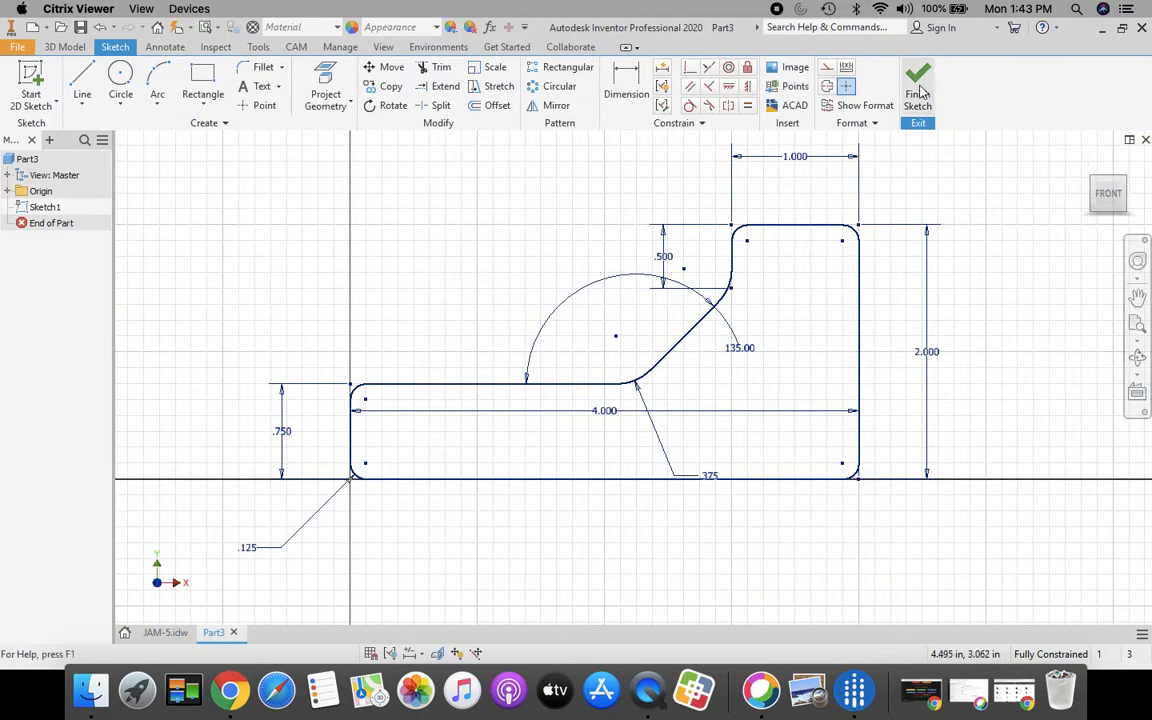
pyautogui.click(918, 88)
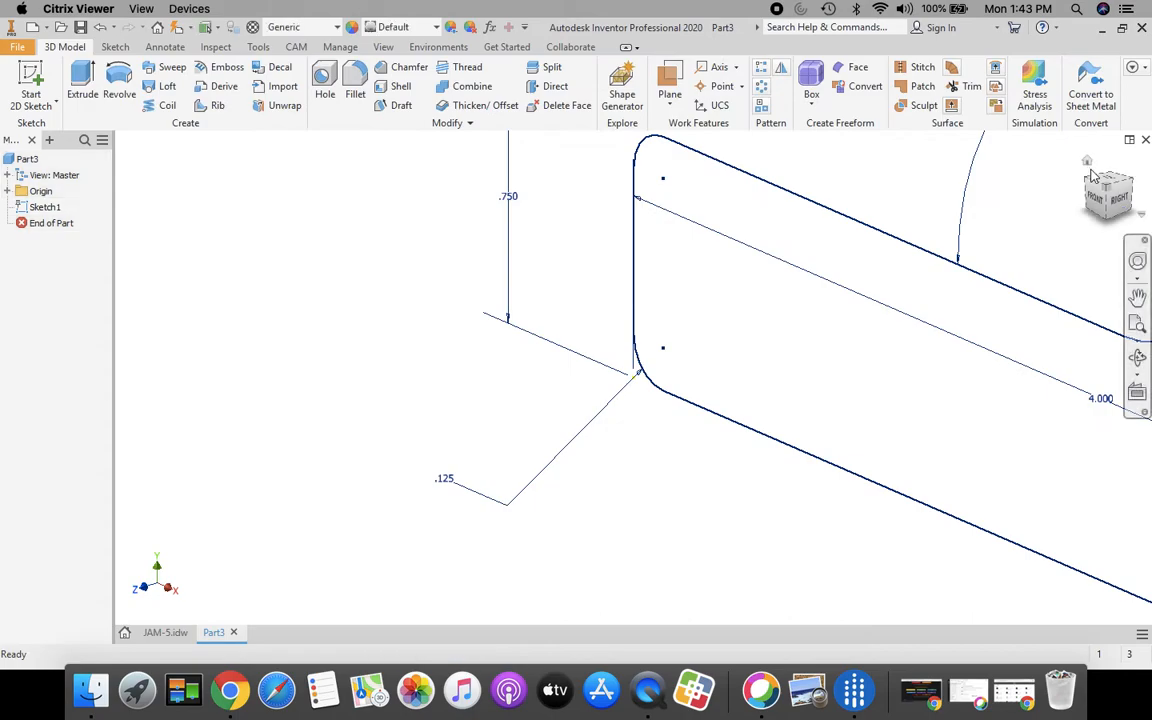
pyautogui.click(1088, 164)
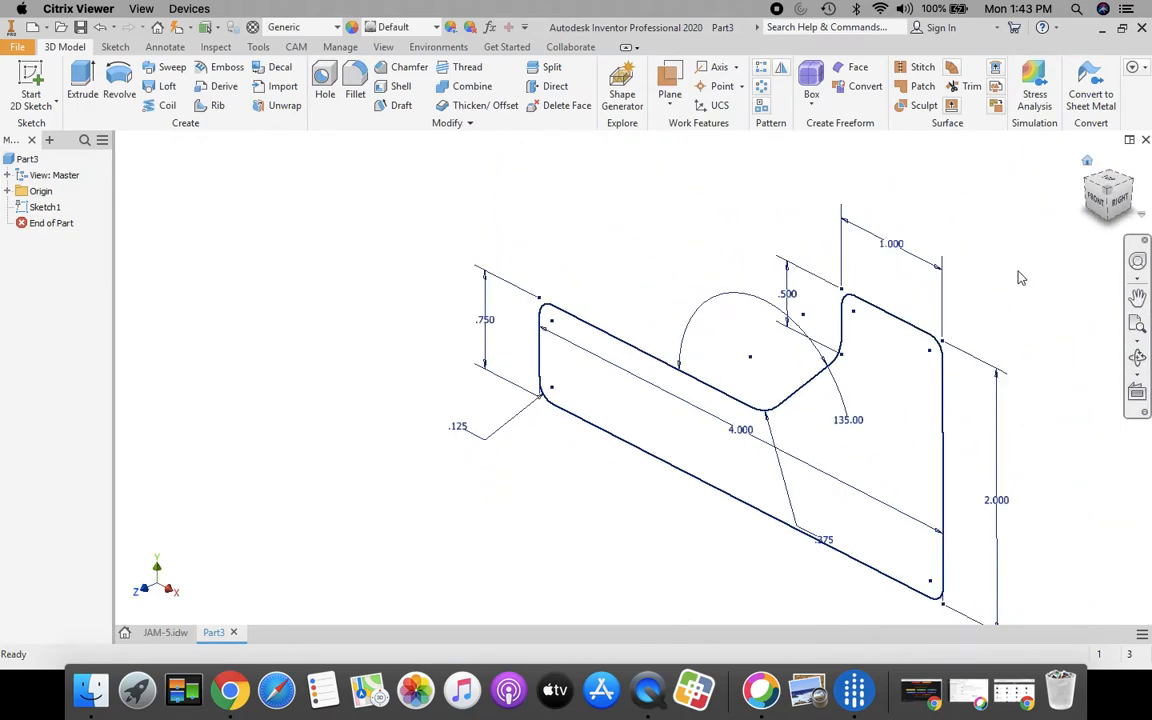
pyautogui.click(84, 82)
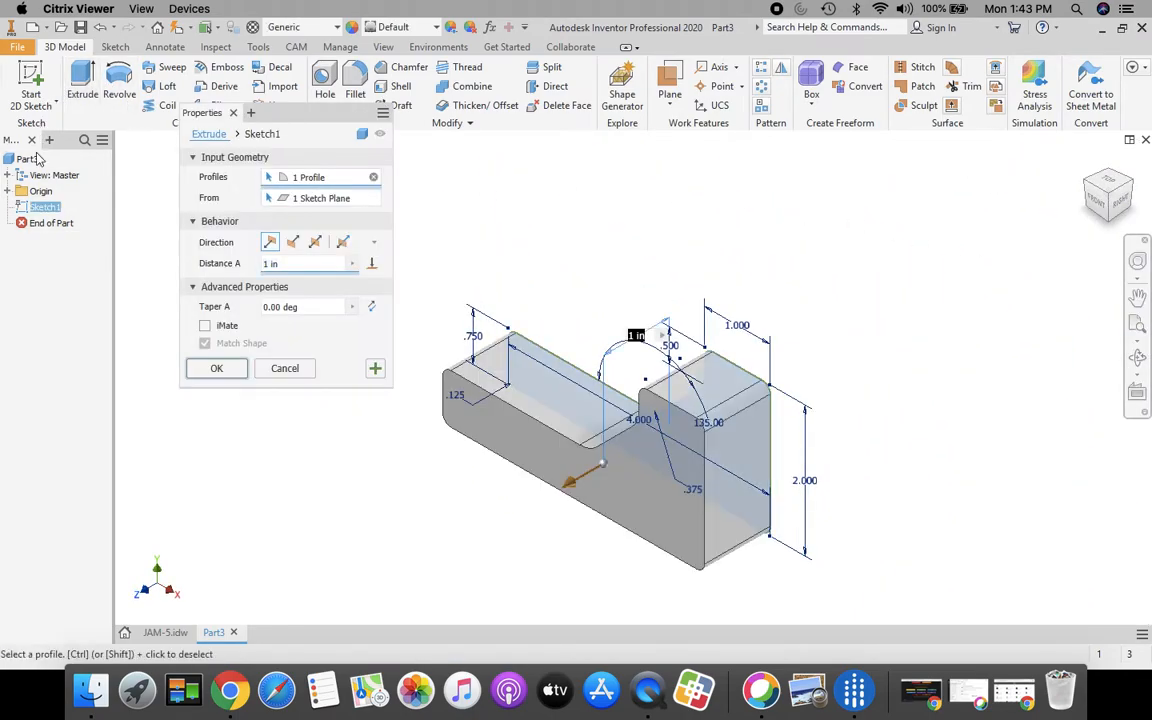
pyautogui.click(291, 244)
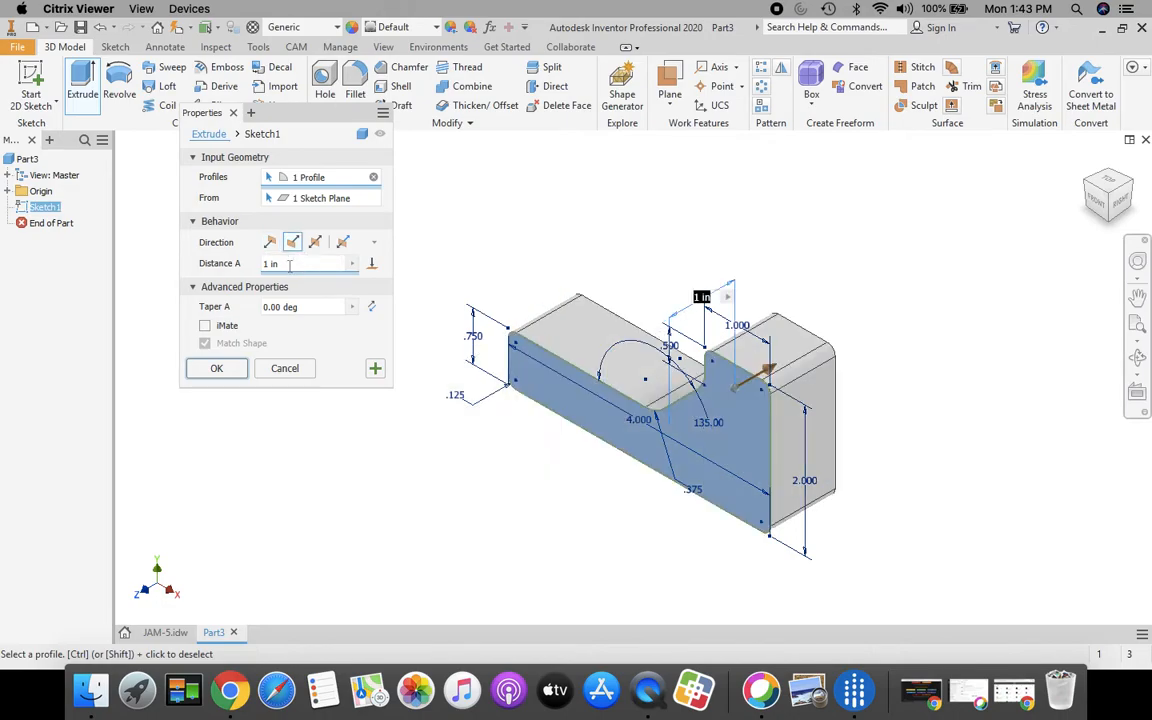
pyautogui.write('.5')
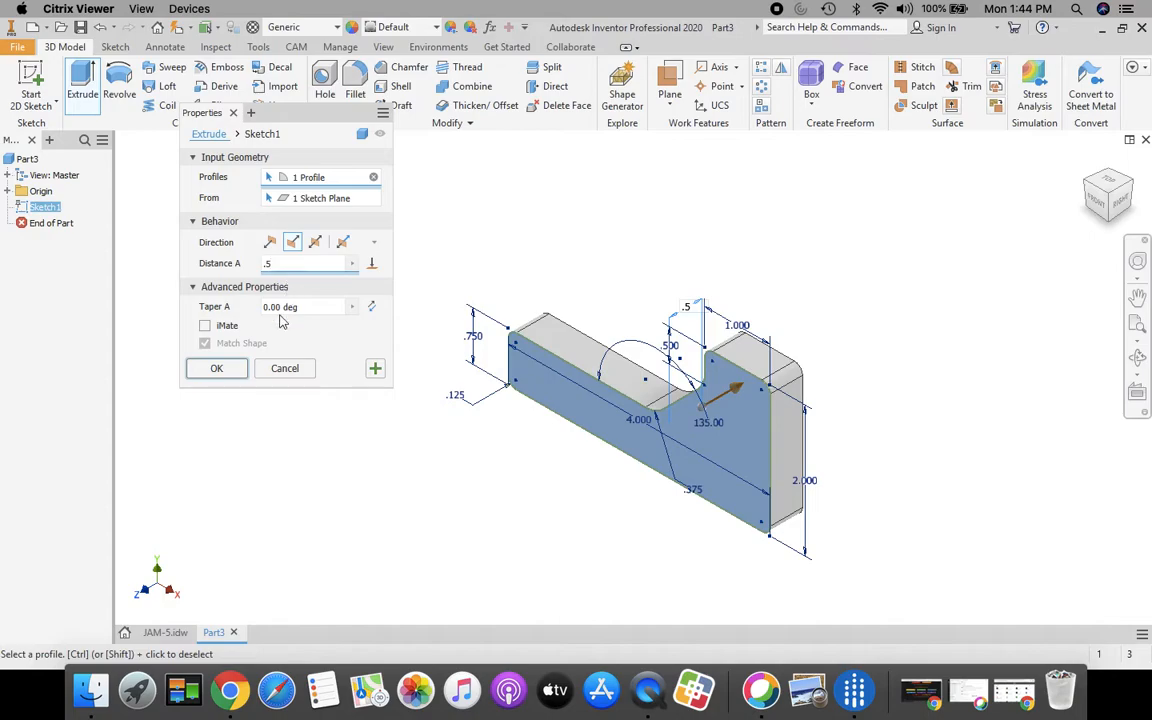
pyautogui.click(217, 369)
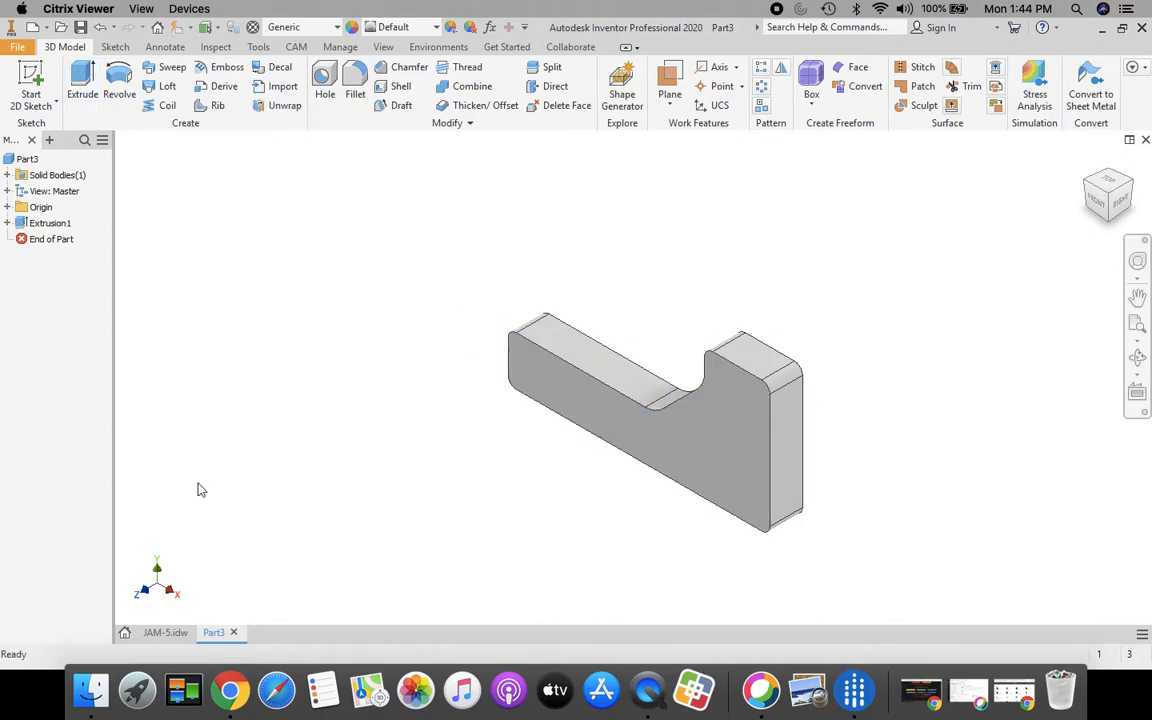
# - Start a new 2D sketch on the bracket's front face
pyautogui.click(28, 80)
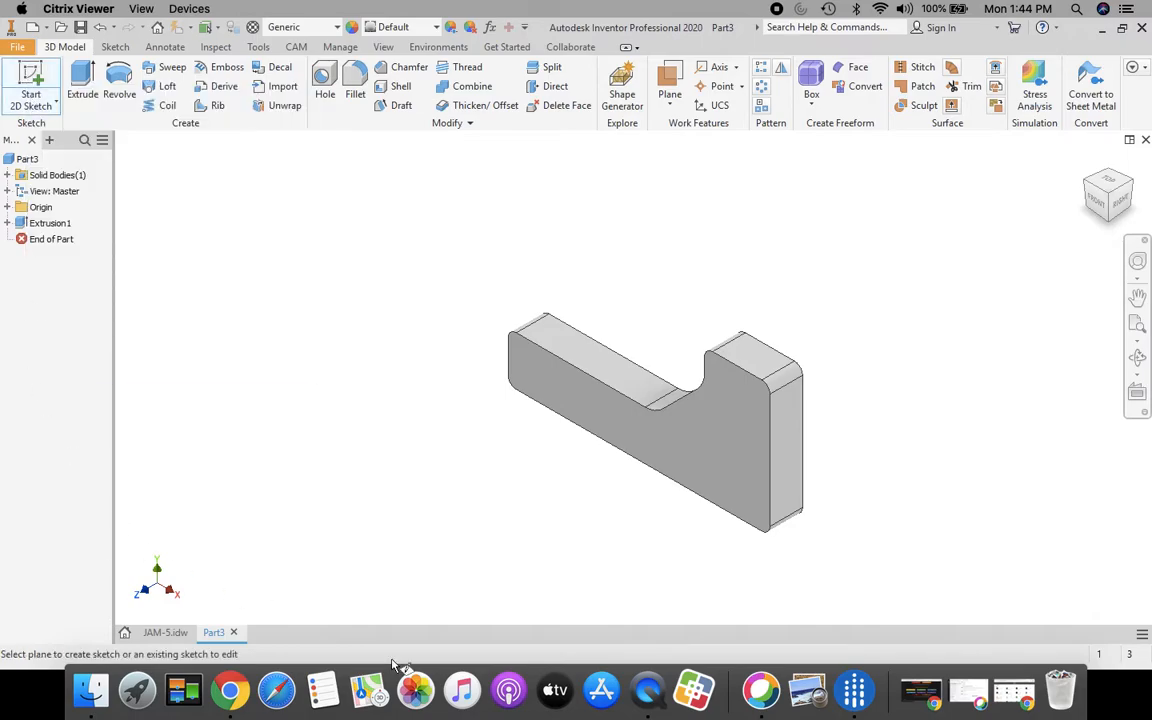
pyautogui.click(705, 455)
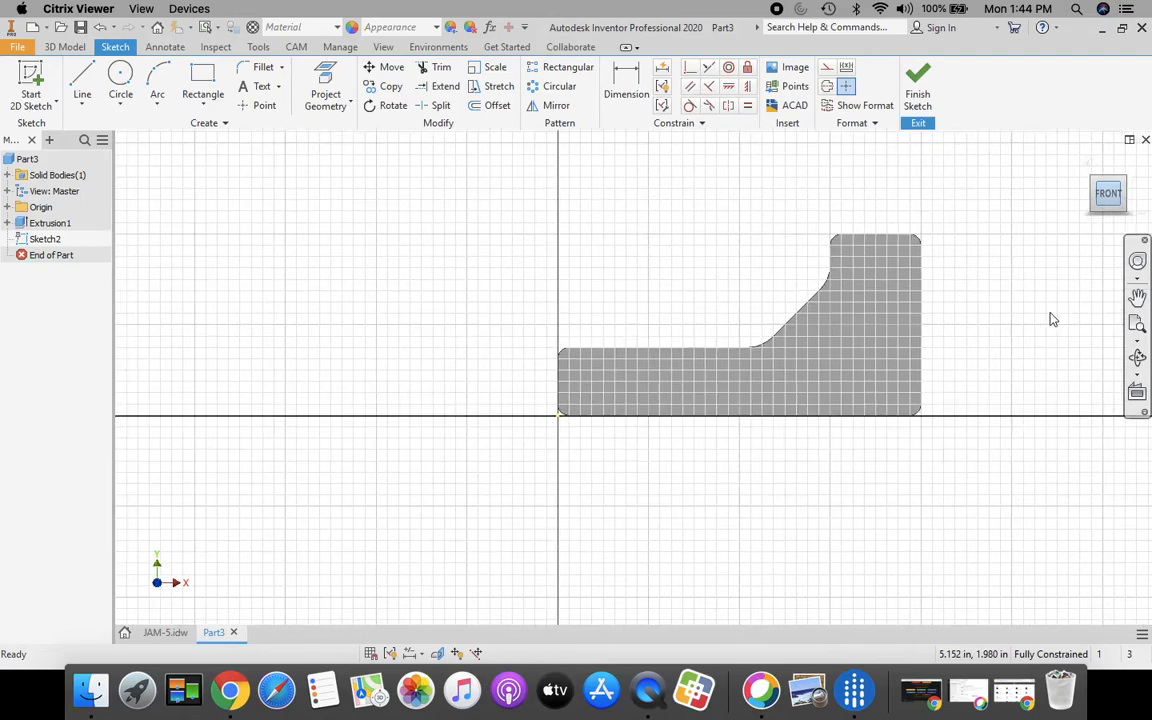
pyautogui.click(1138, 326)
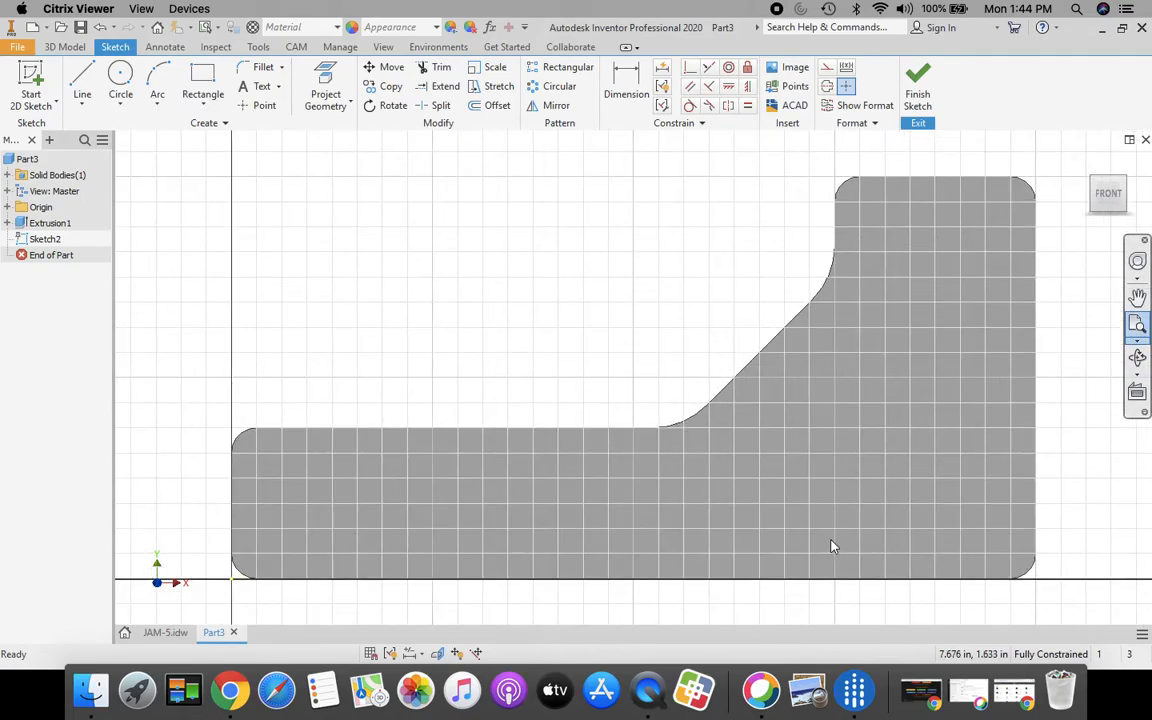
pyautogui.scroll(-2, 785, 468)
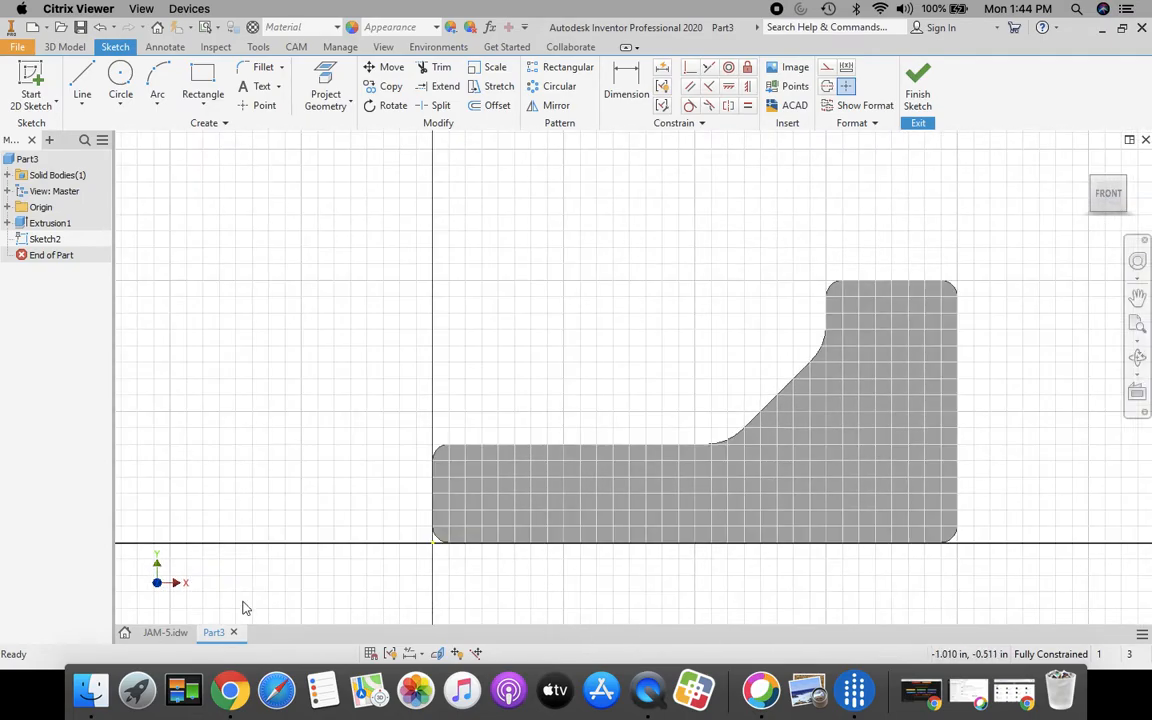
# - Review the inner outline in the JAM-5 drawing, and project the bracket's front face edges into the new sketch
pyautogui.click(165, 632)
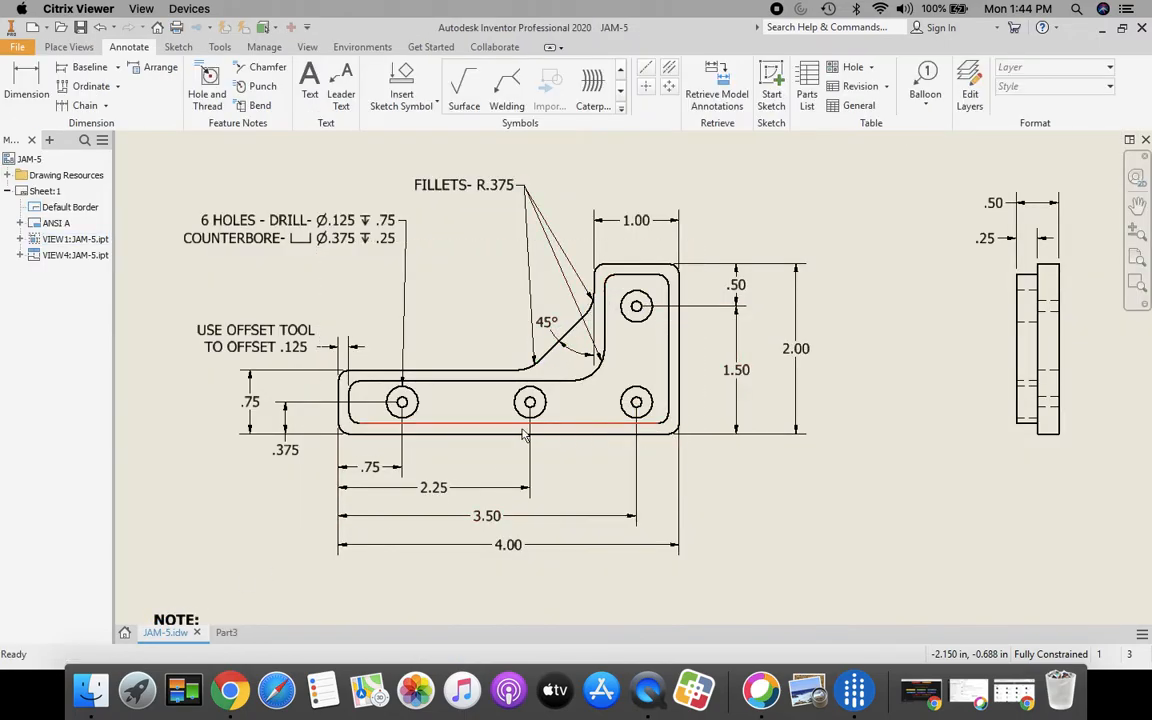
pyautogui.click(549, 340)
pyautogui.press('Escape')
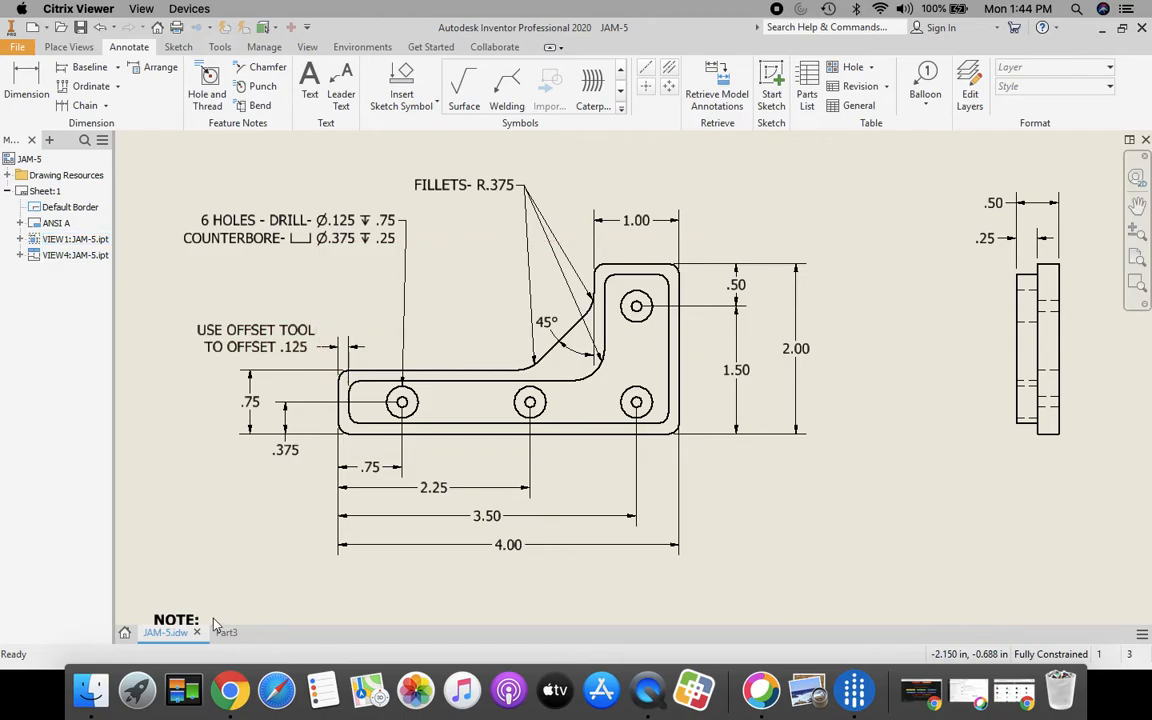
pyautogui.click(265, 641)
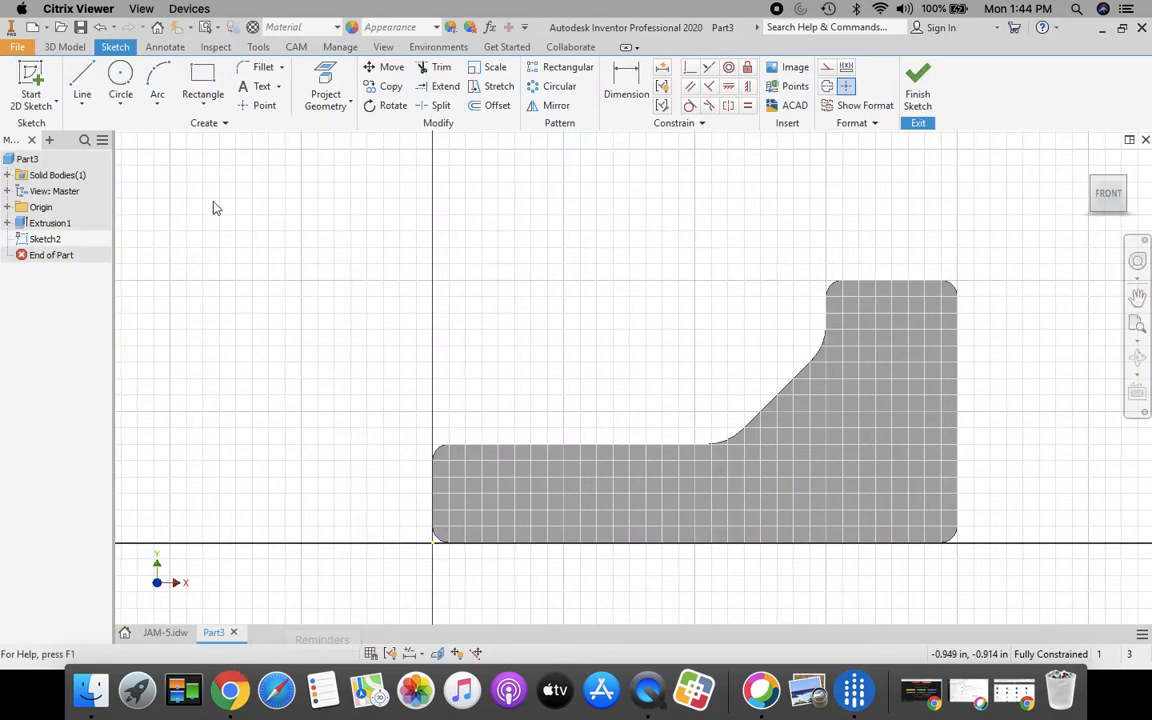
pyautogui.click(480, 105)
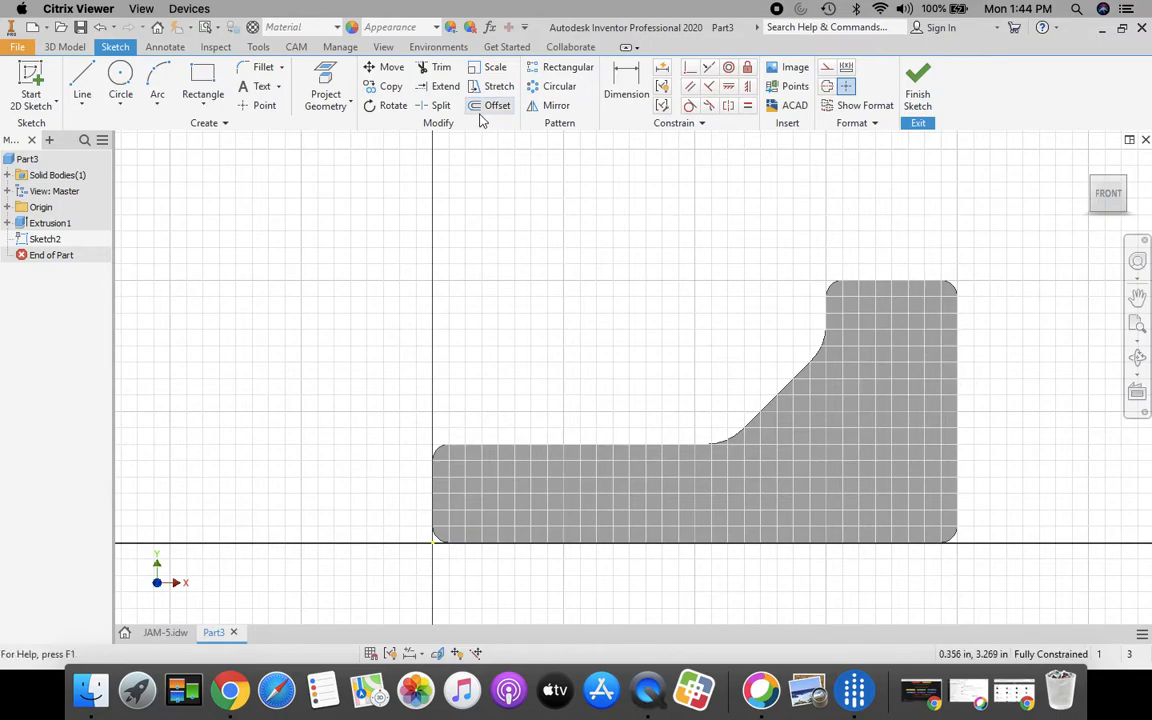
pyautogui.click(325, 80)
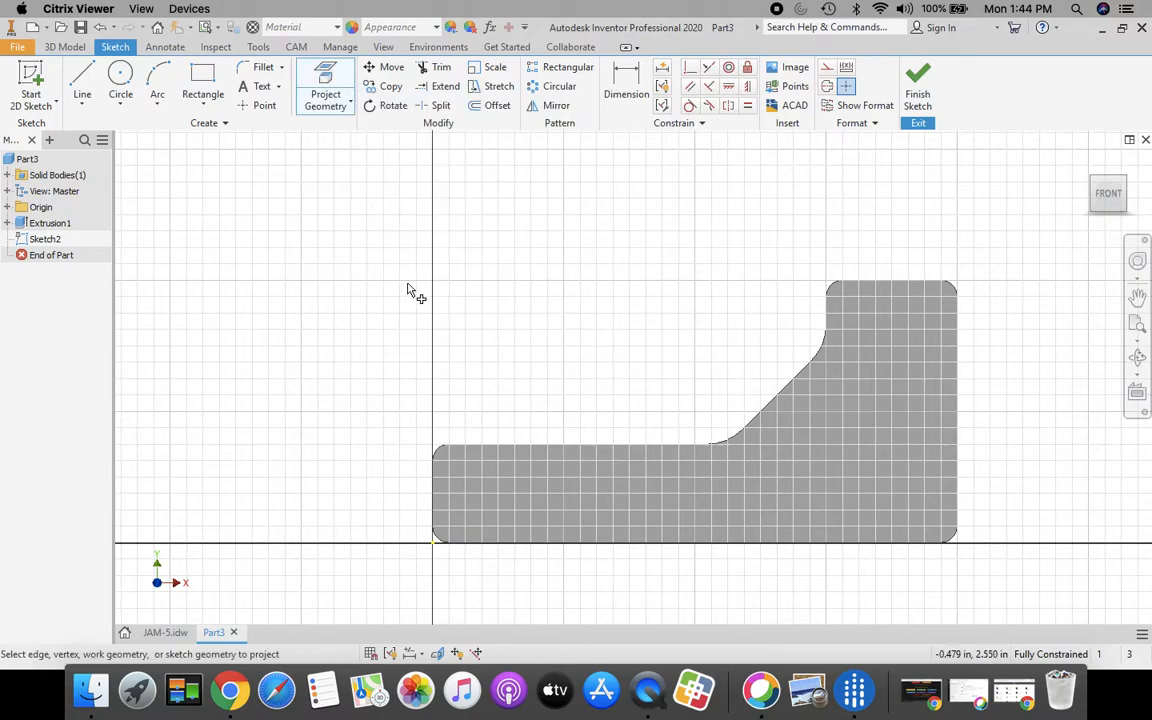
pyautogui.click(790, 470)
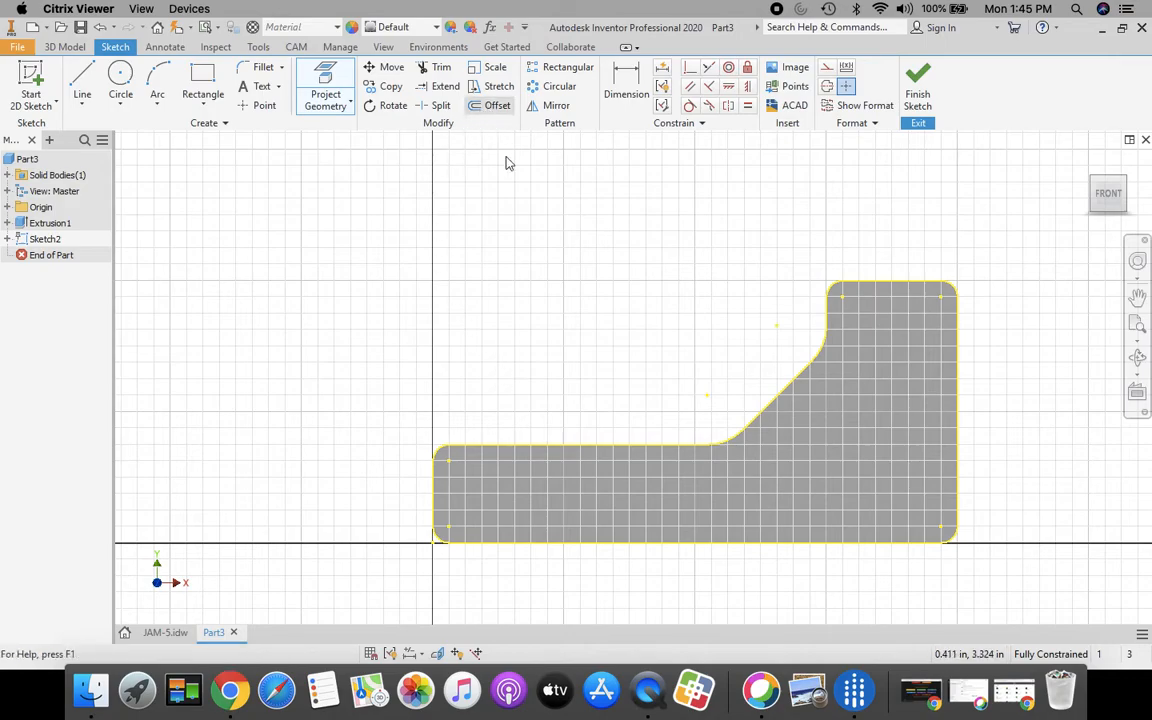
# - Offset the projected outline inward by 0.125 in
pyautogui.click(497, 105)
pyautogui.click(569, 447)
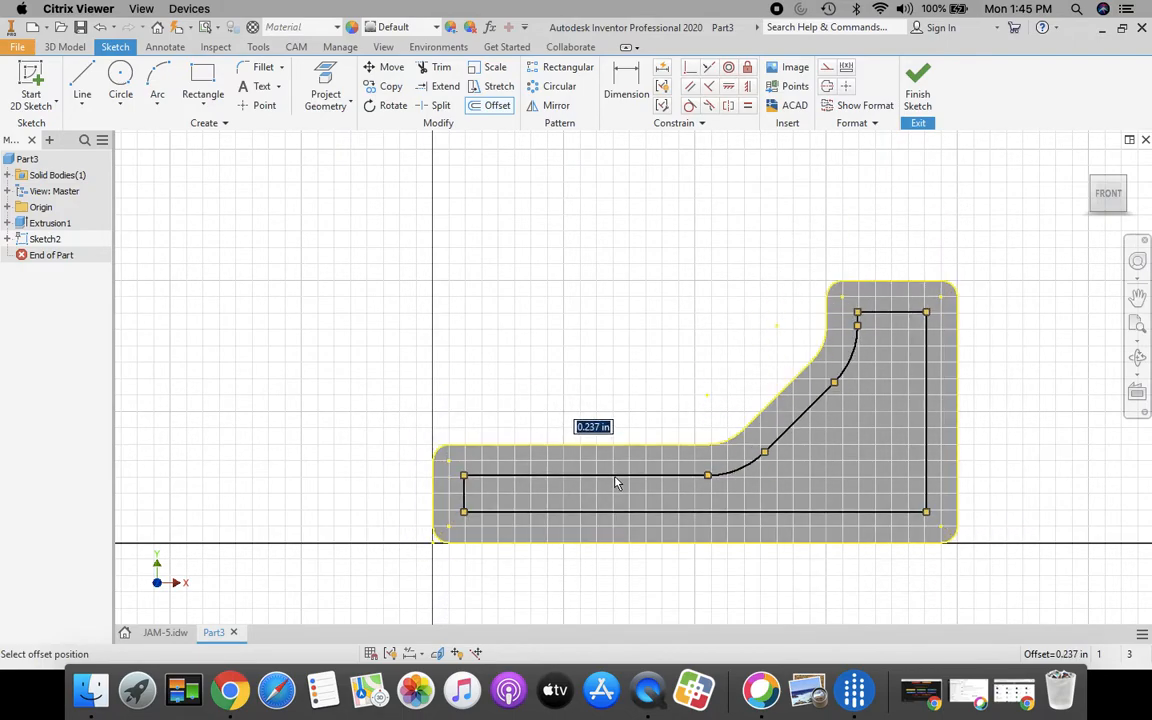
pyautogui.write('.')
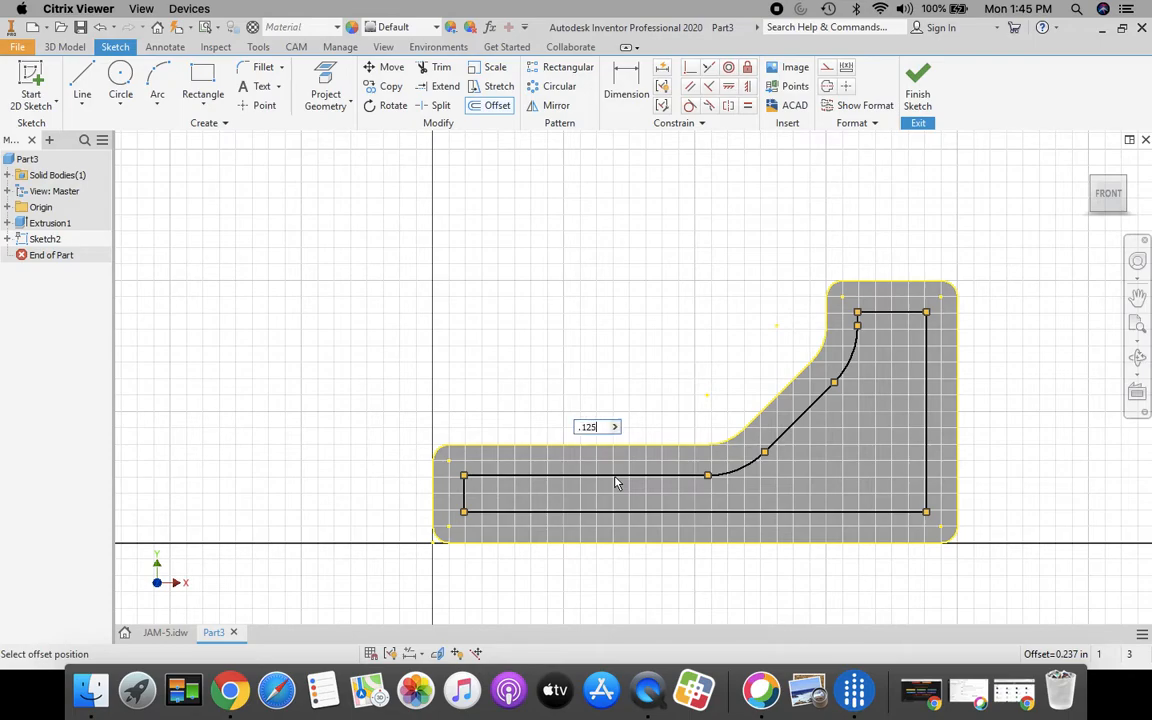
pyautogui.write('125')
pyautogui.press('Return')
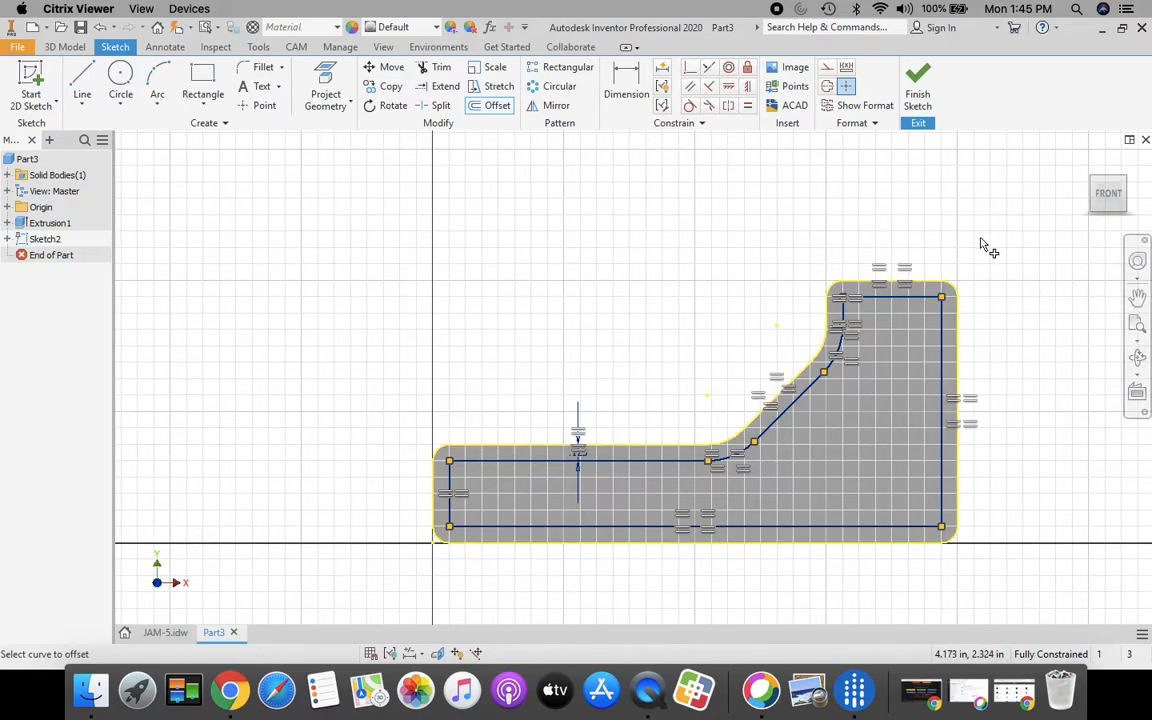
# - Delete the offset outline's diagonal line and the two arcs at its ends, leaving the inner corner open
pyautogui.press('Escape')
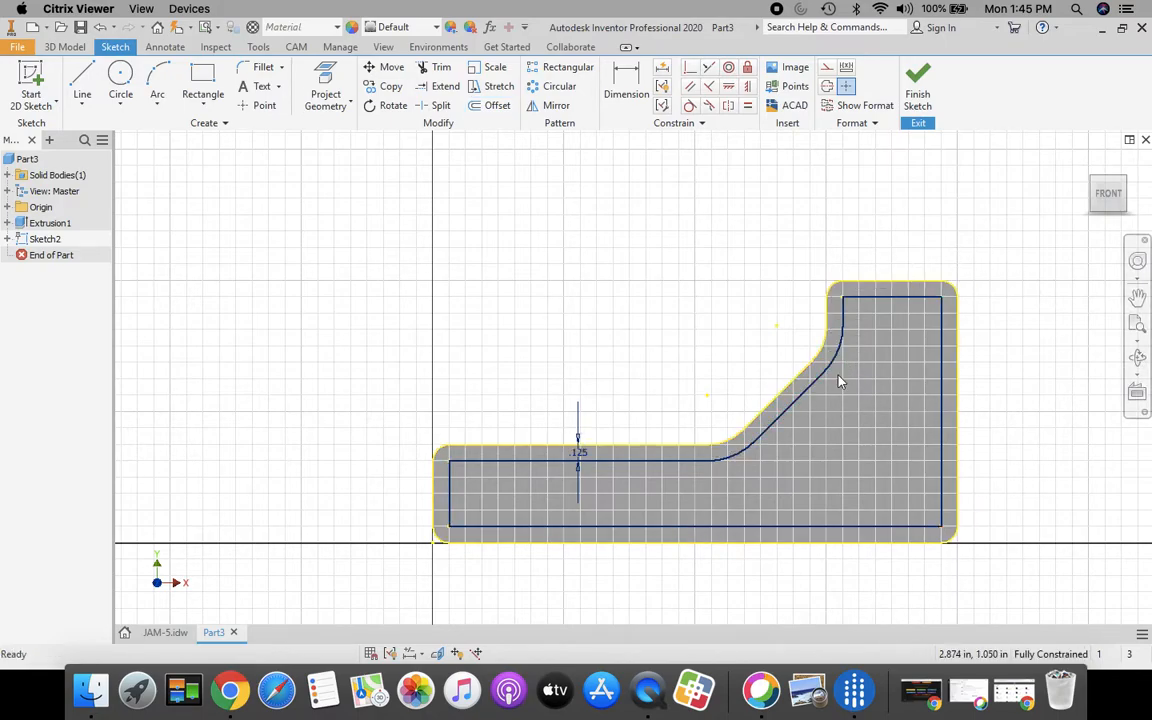
pyautogui.rightClick(840, 363)
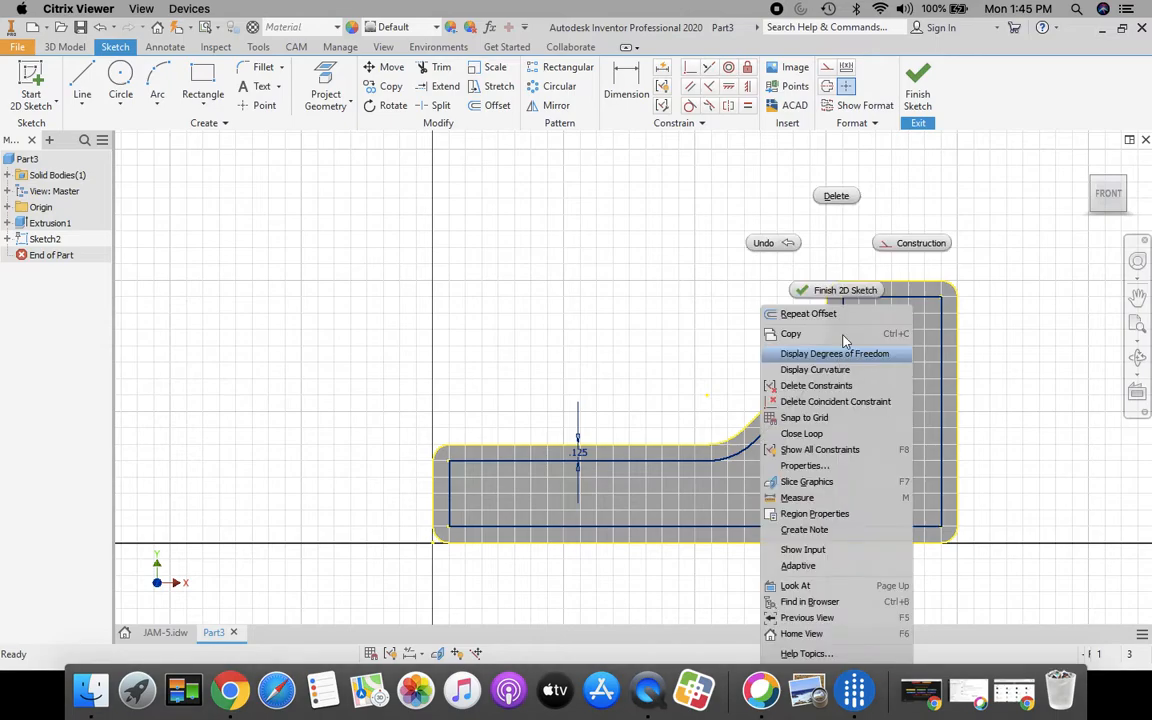
pyautogui.click(836, 194)
pyautogui.rightClick(808, 403)
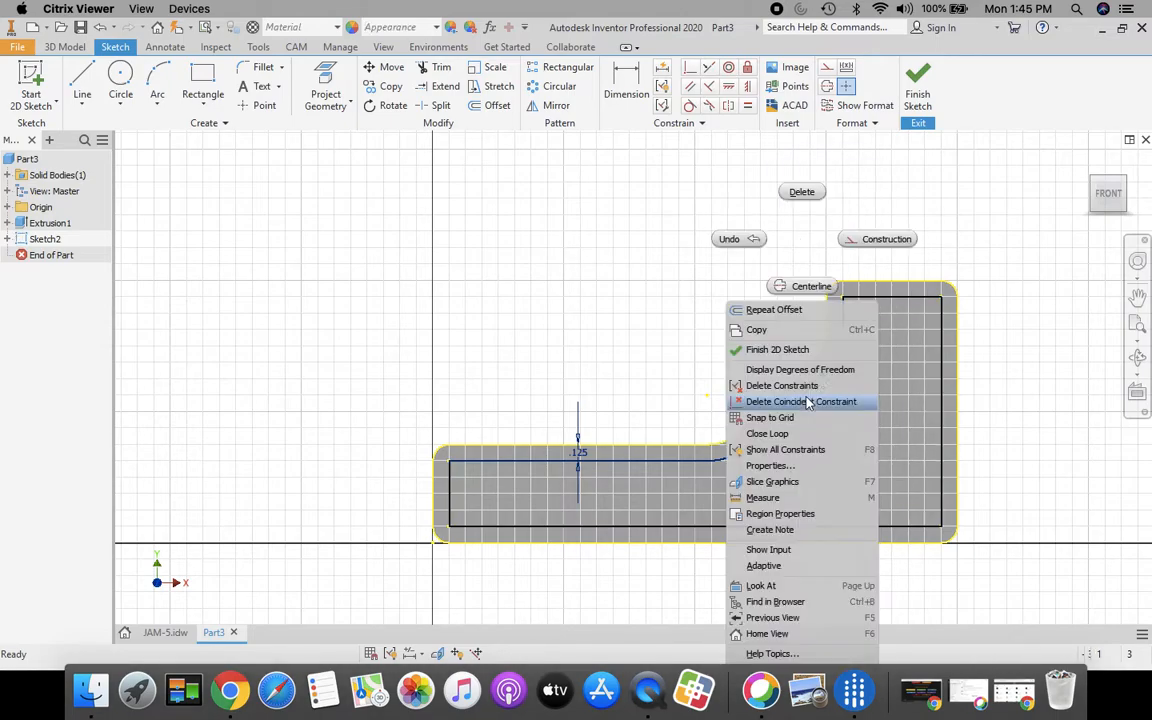
pyautogui.click(802, 191)
pyautogui.rightClick(745, 458)
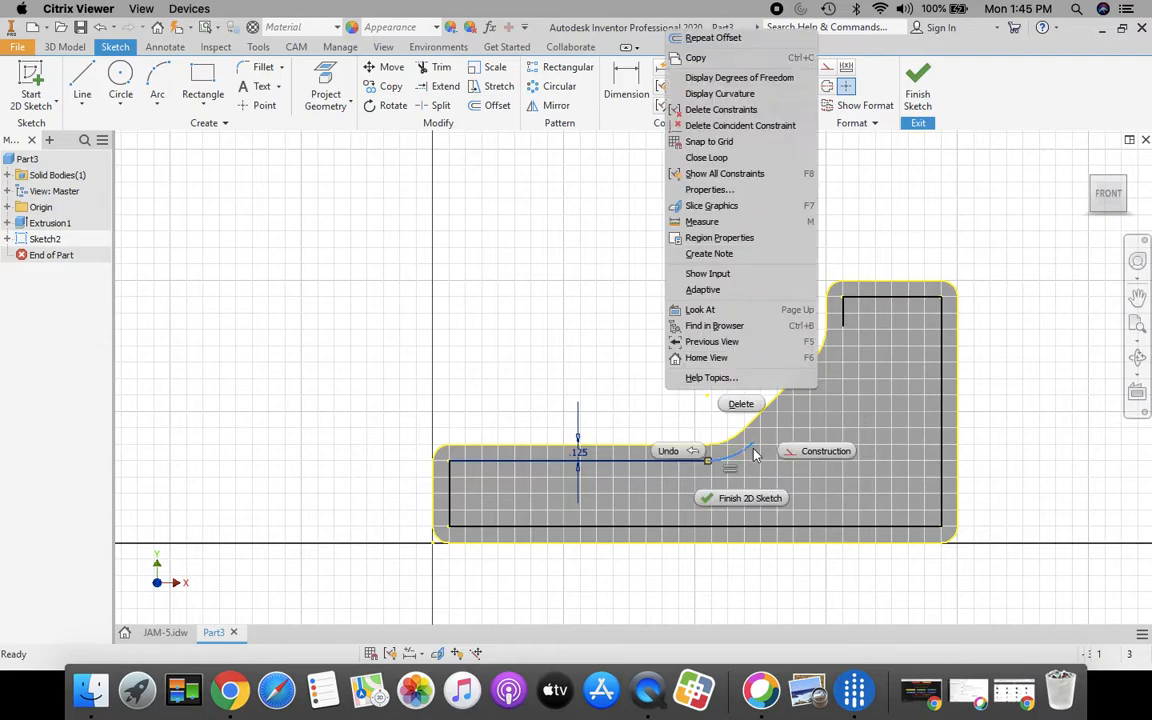
pyautogui.click(741, 404)
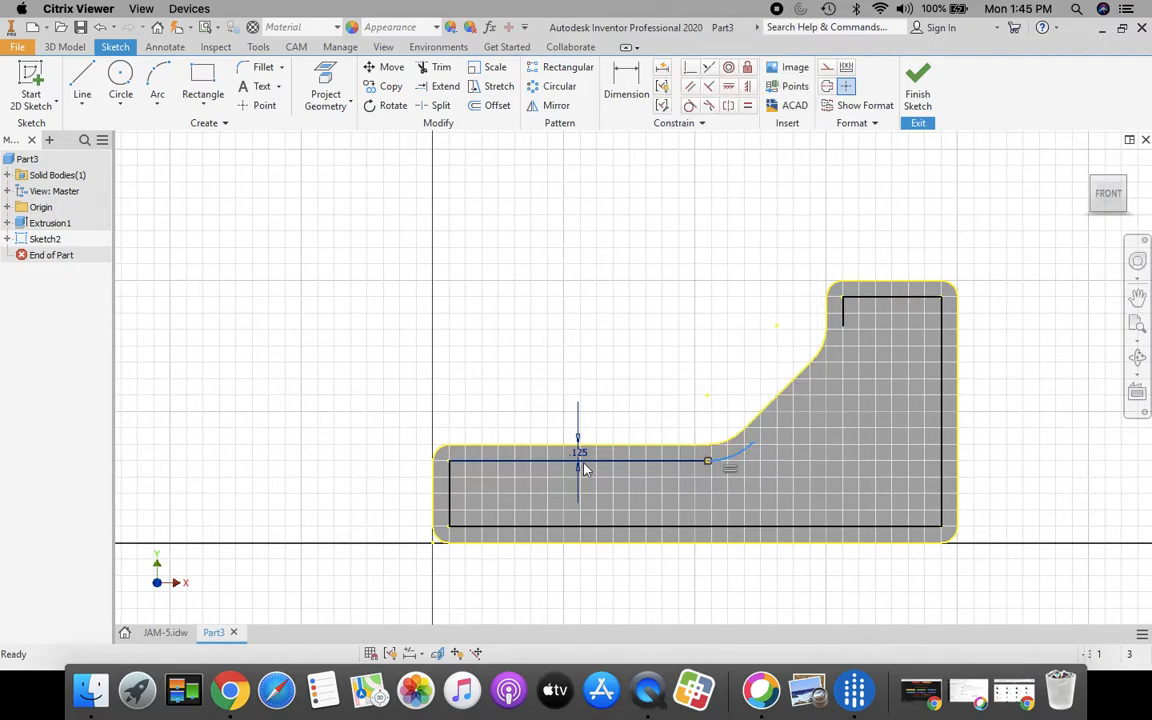
# - Extend the offset outline's two open lines until they meet, and trim the vertical excess below the new inner corner
pyautogui.click(446, 88)
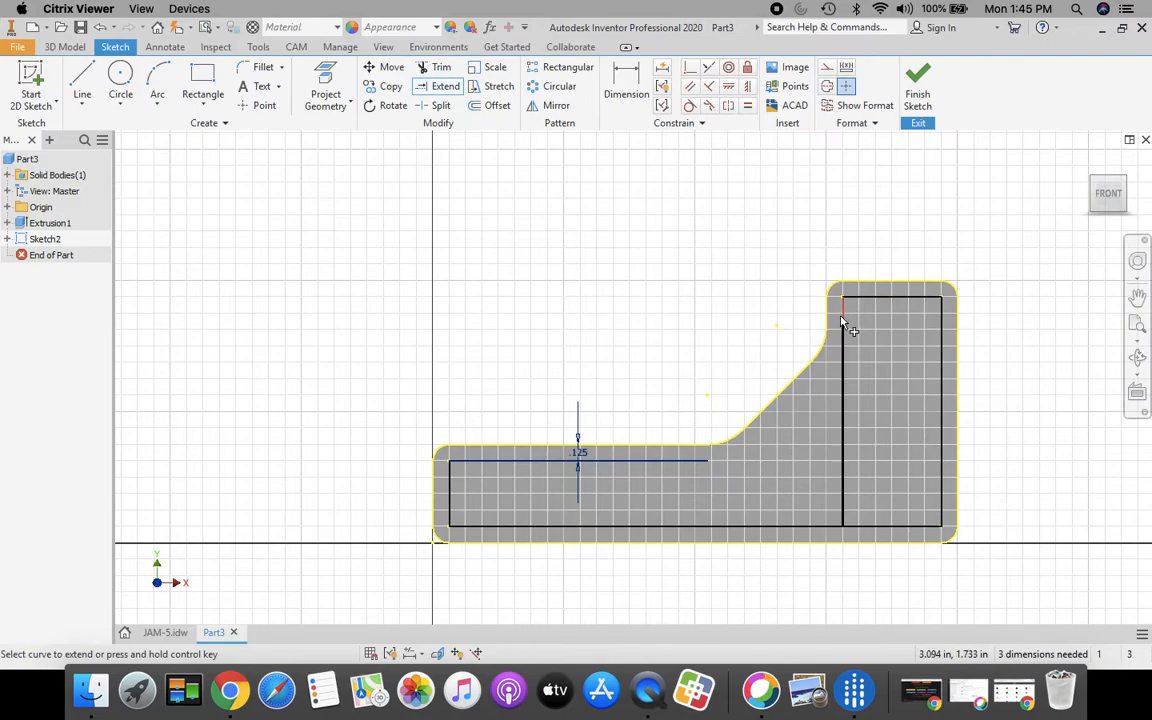
pyautogui.click(690, 462)
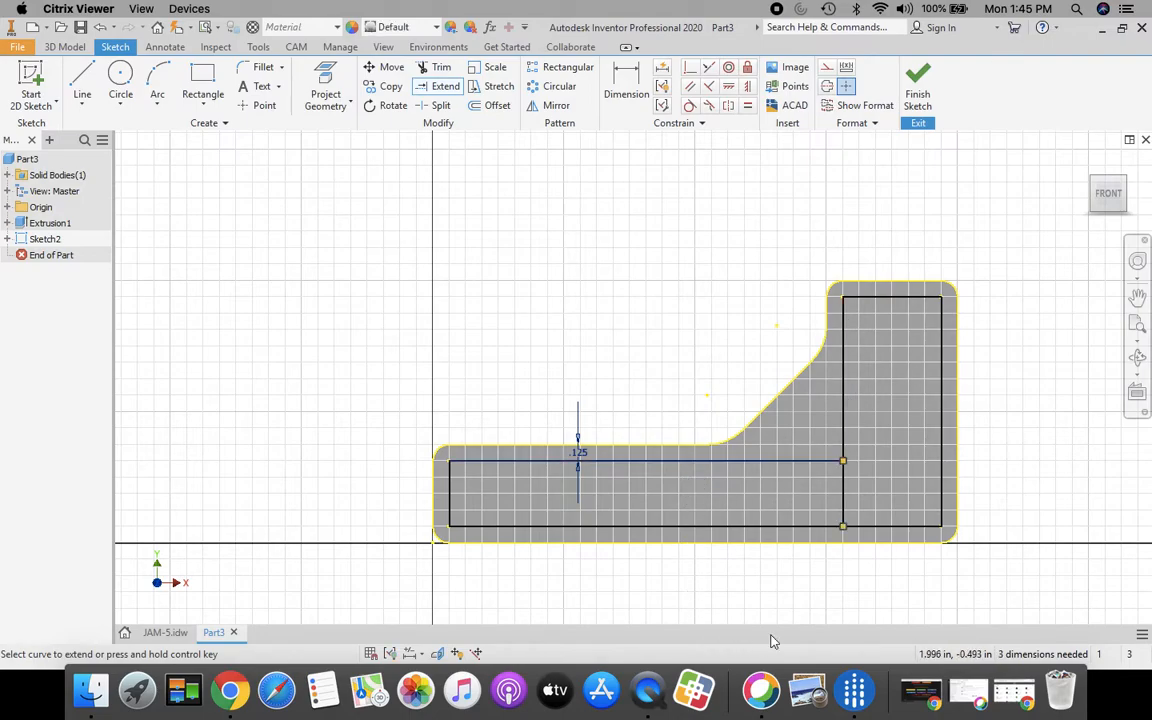
pyautogui.click(438, 67)
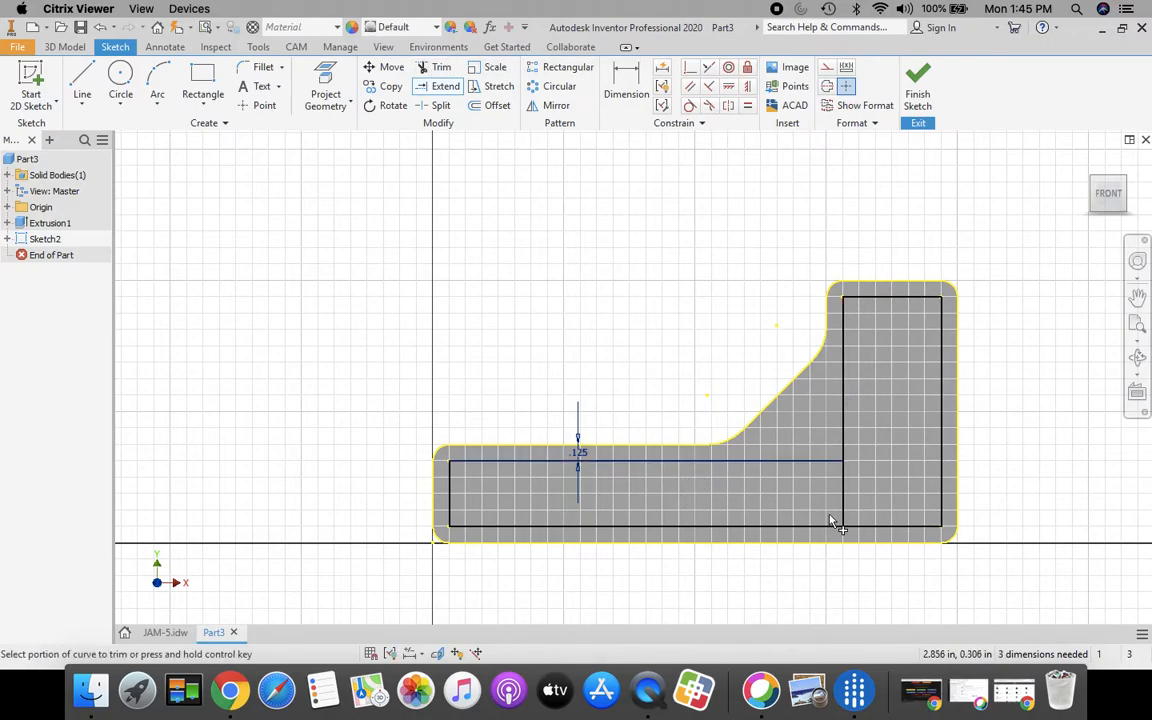
pyautogui.click(843, 494)
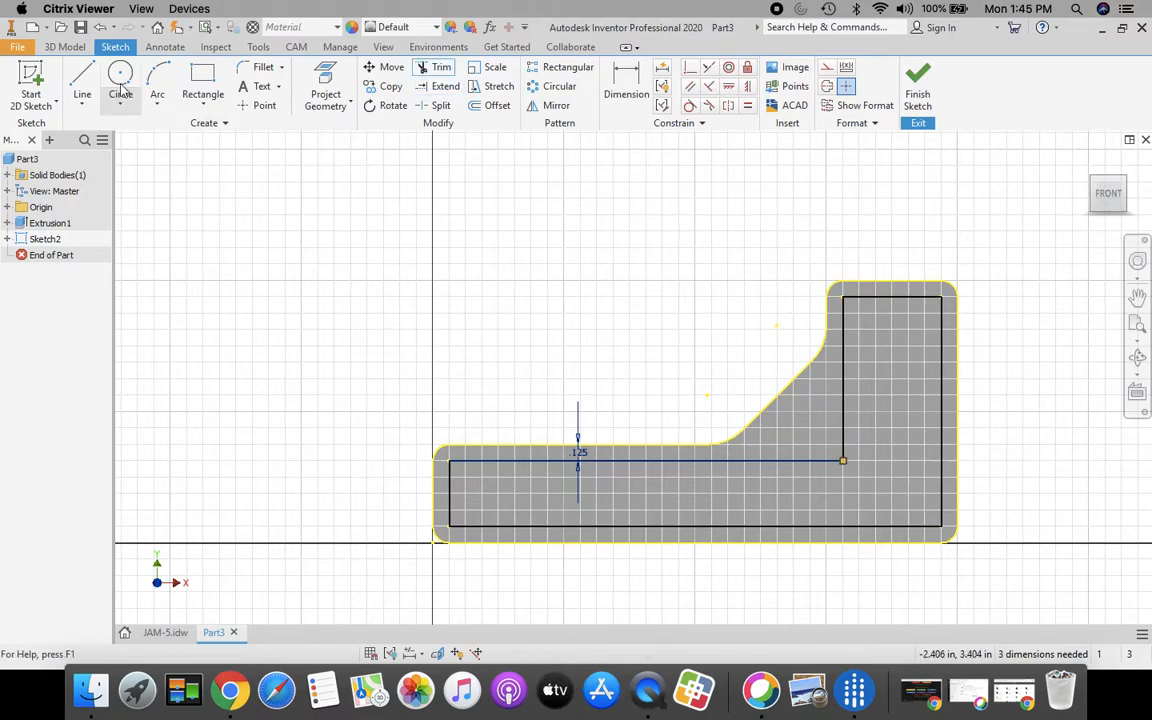
# - Fillet the offset outline's inside corner at 0.375 in and its five outer corners at 0.125 in
pyautogui.click(263, 67)
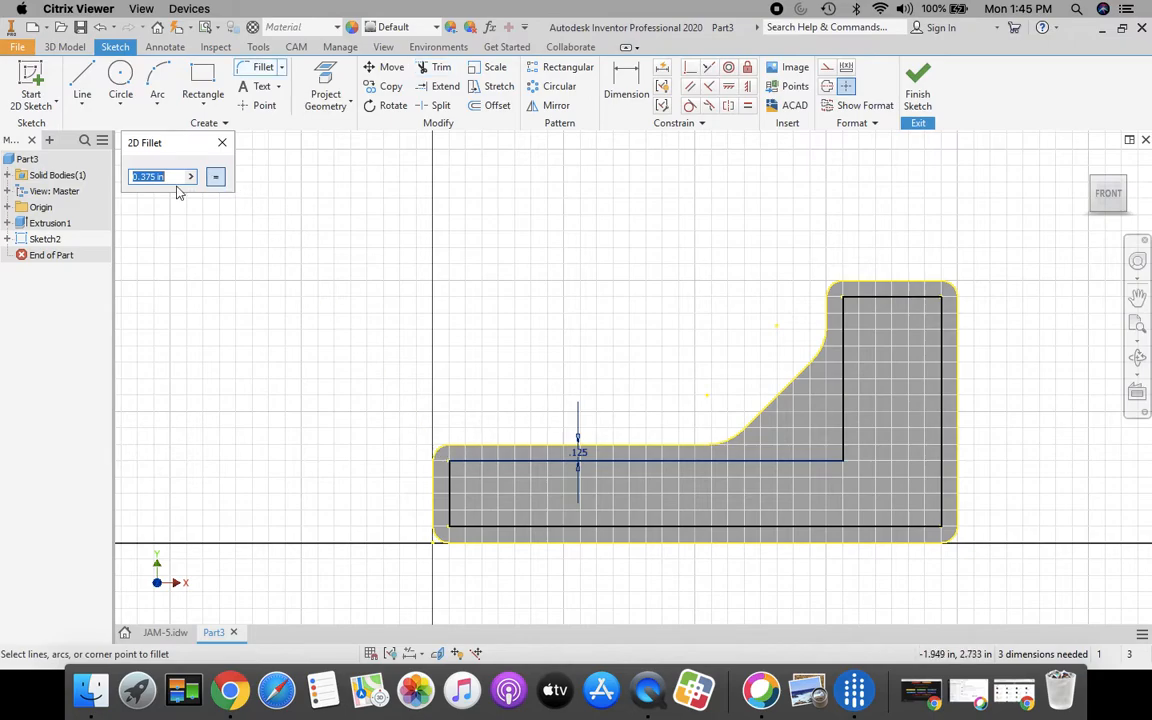
pyautogui.click(845, 430)
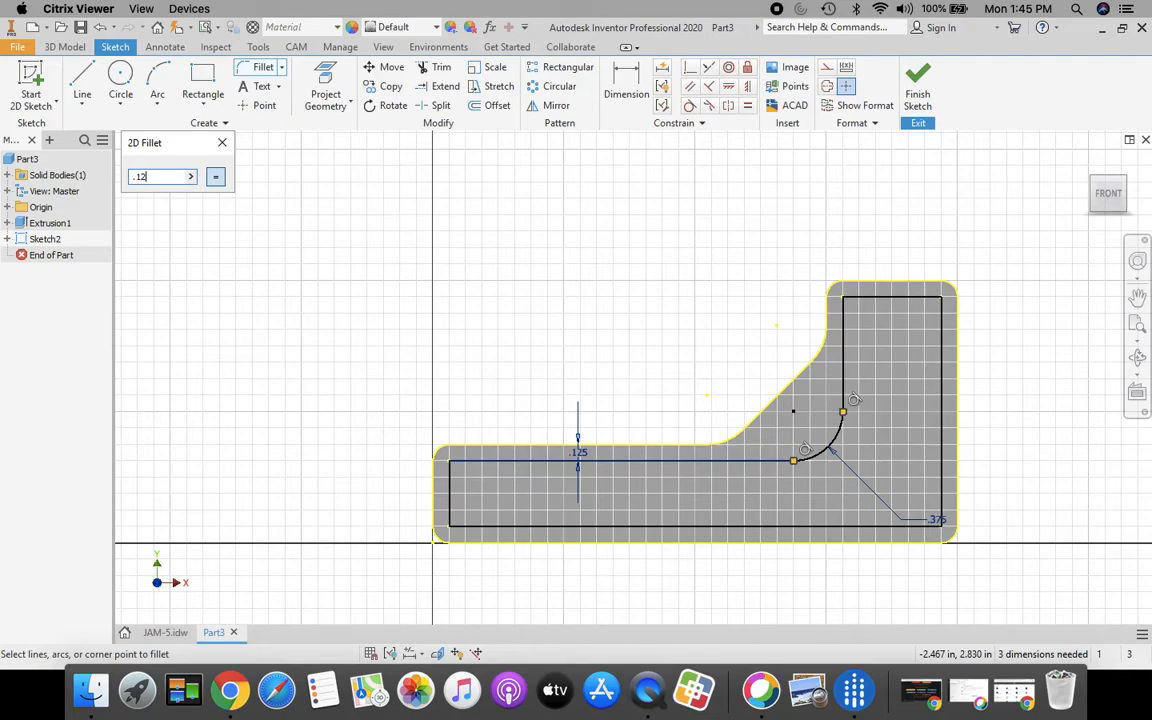
pyautogui.click(450, 479)
pyautogui.click(471, 462)
pyautogui.click(450, 516)
pyautogui.click(470, 526)
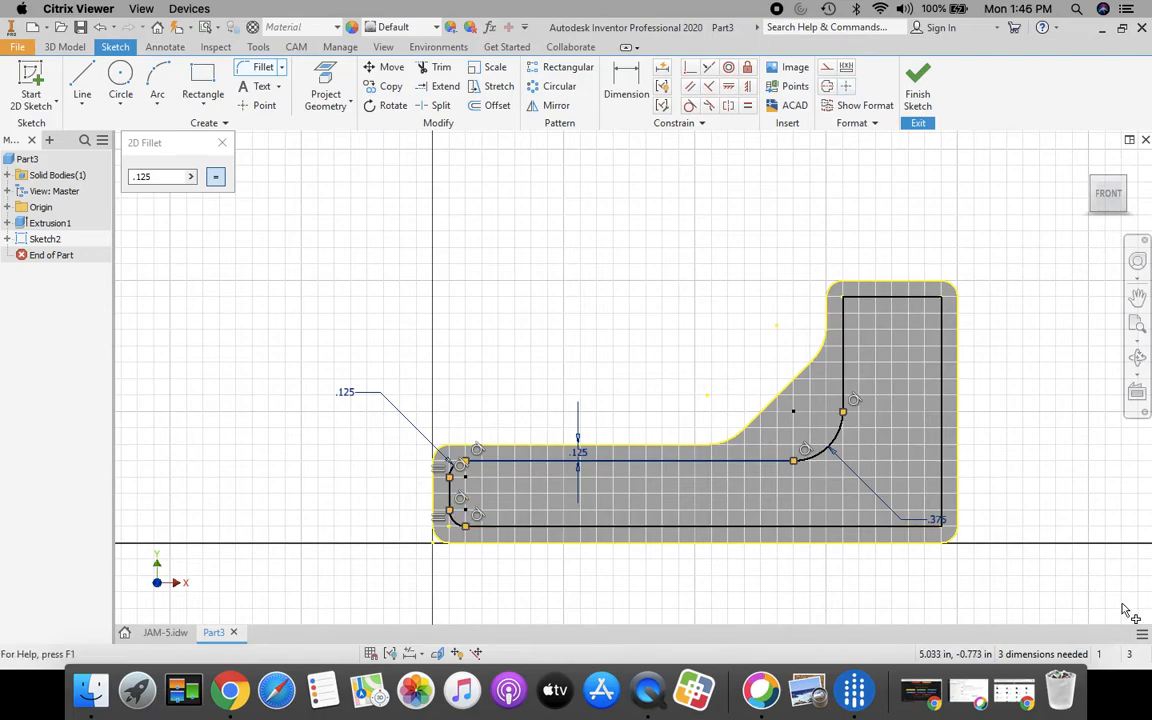
pyautogui.click(925, 526)
pyautogui.click(941, 494)
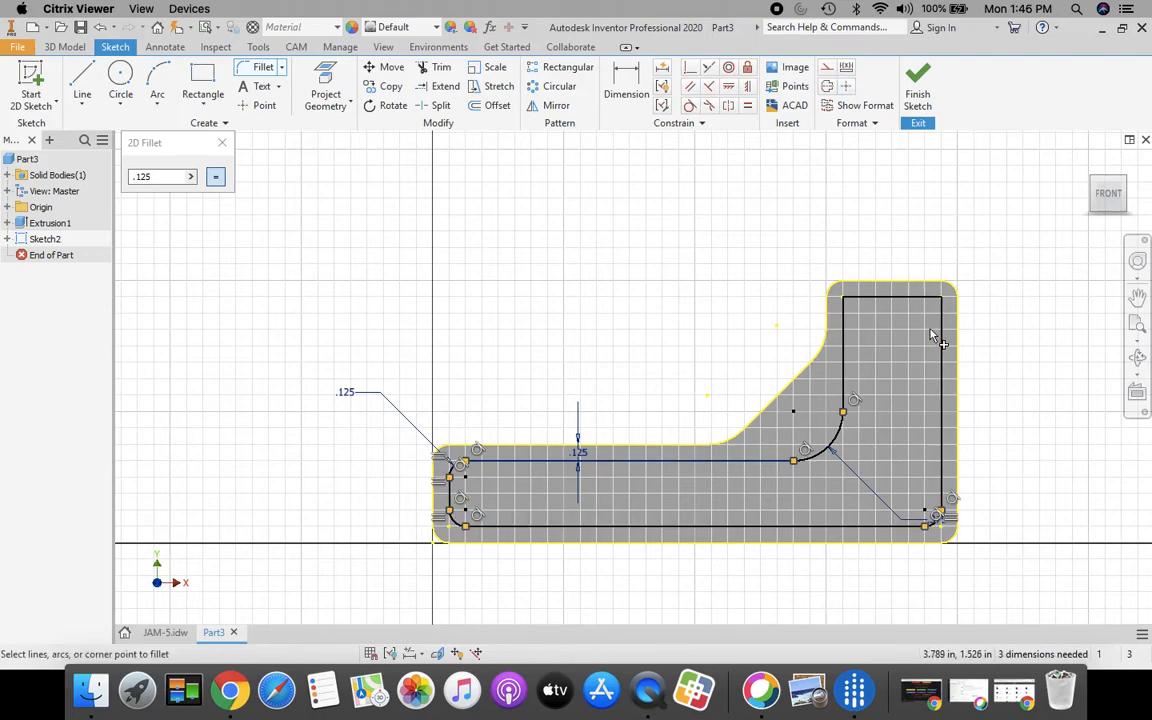
pyautogui.click(909, 299)
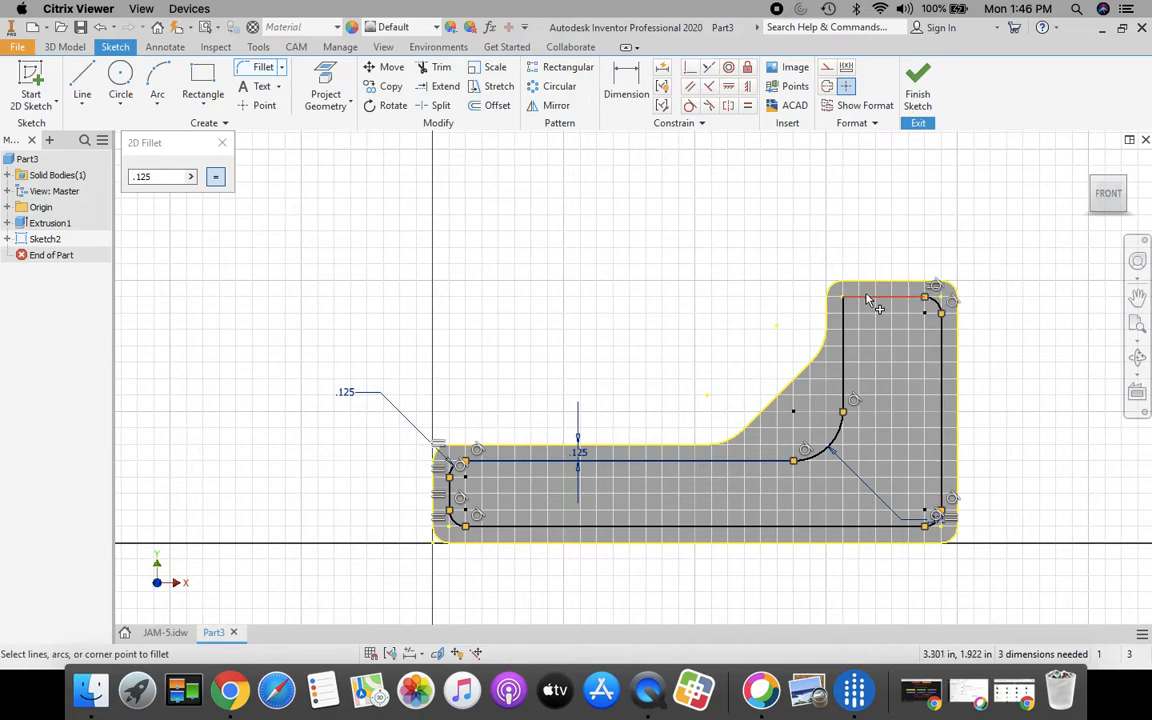
pyautogui.click(862, 298)
pyautogui.click(843, 340)
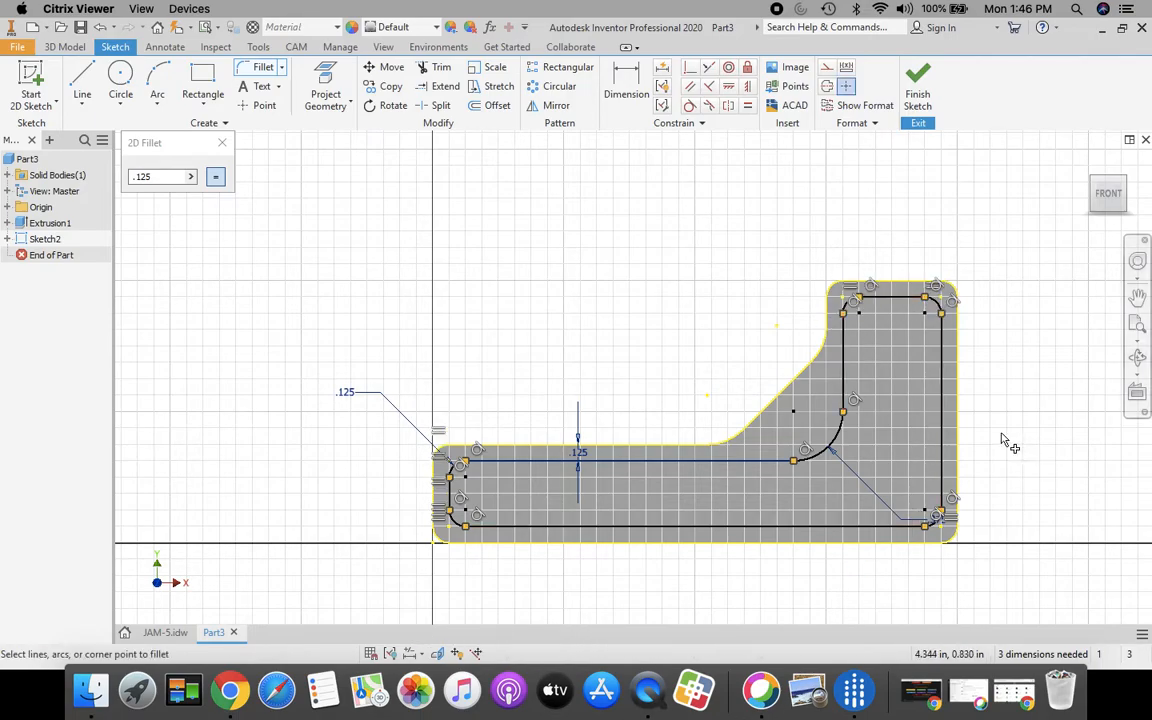
pyautogui.click(221, 142)
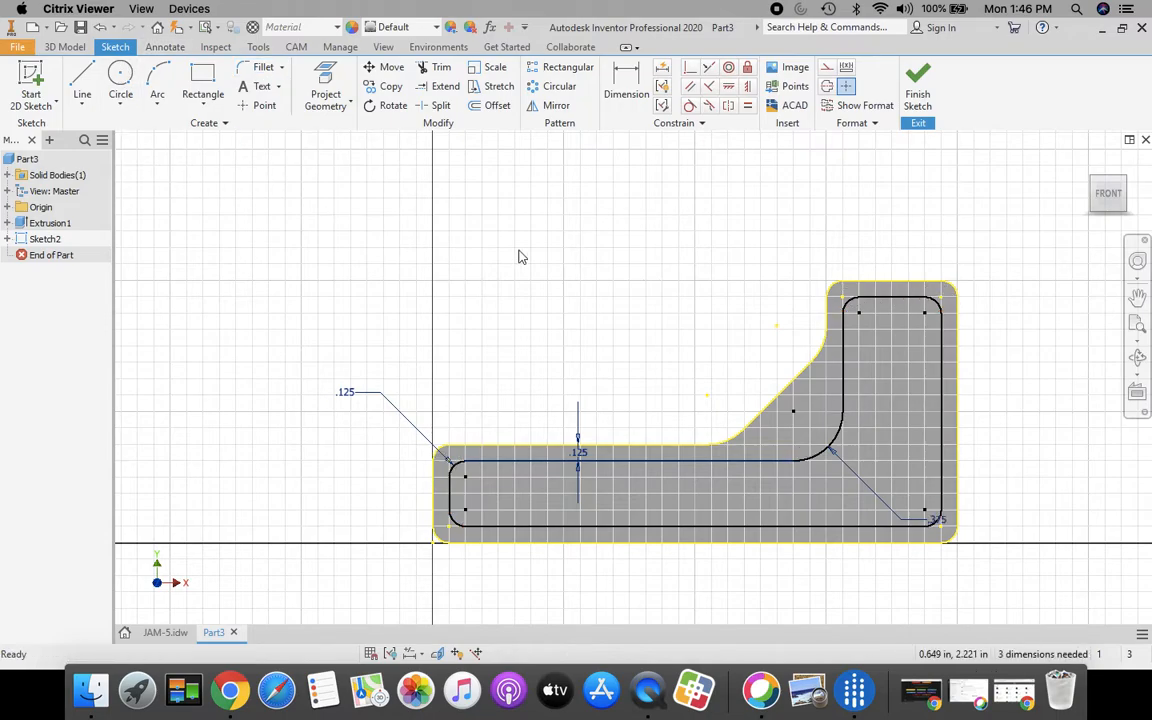
# - Finish the sketch, check the step depth in the JAM-5 drawing, and cut the border around the inset outline 0.25 in deep
pyautogui.click(918, 93)
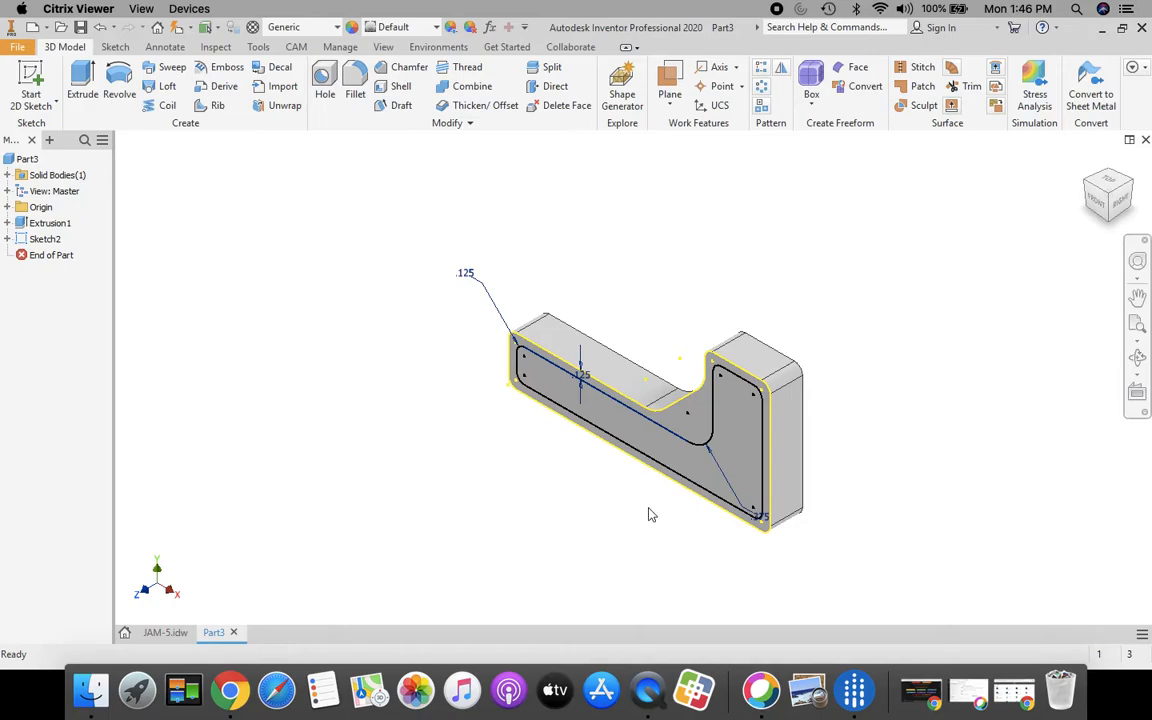
pyautogui.scroll(-3, 656, 512)
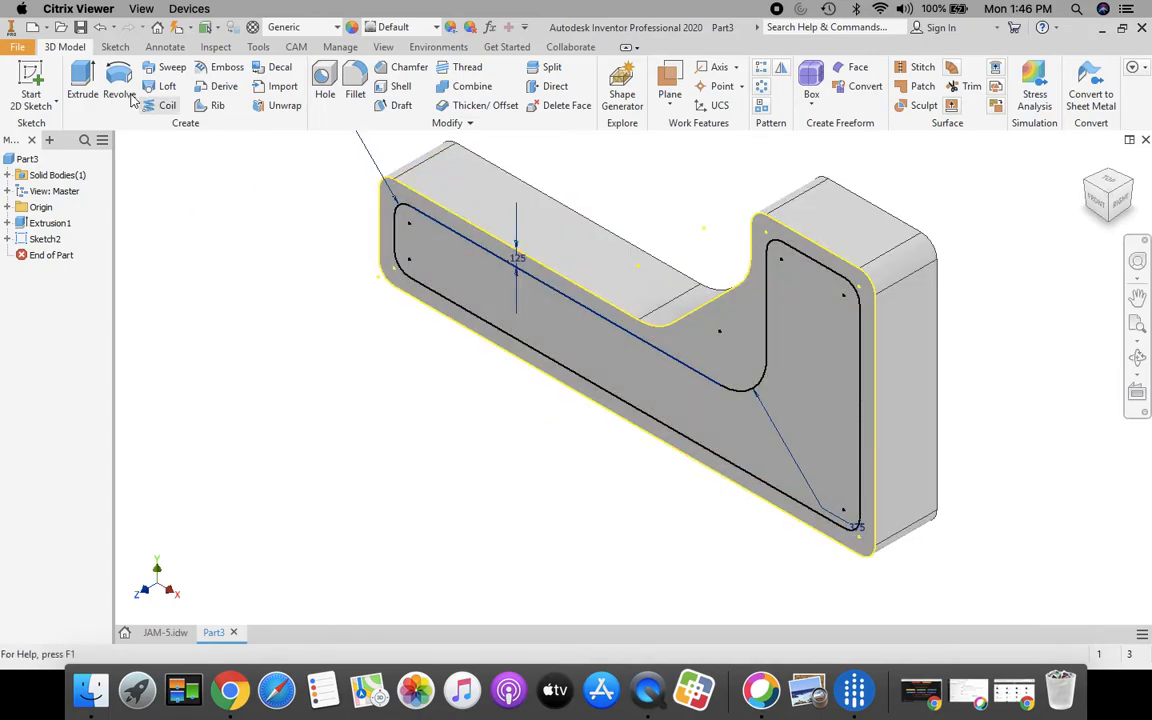
pyautogui.click(85, 80)
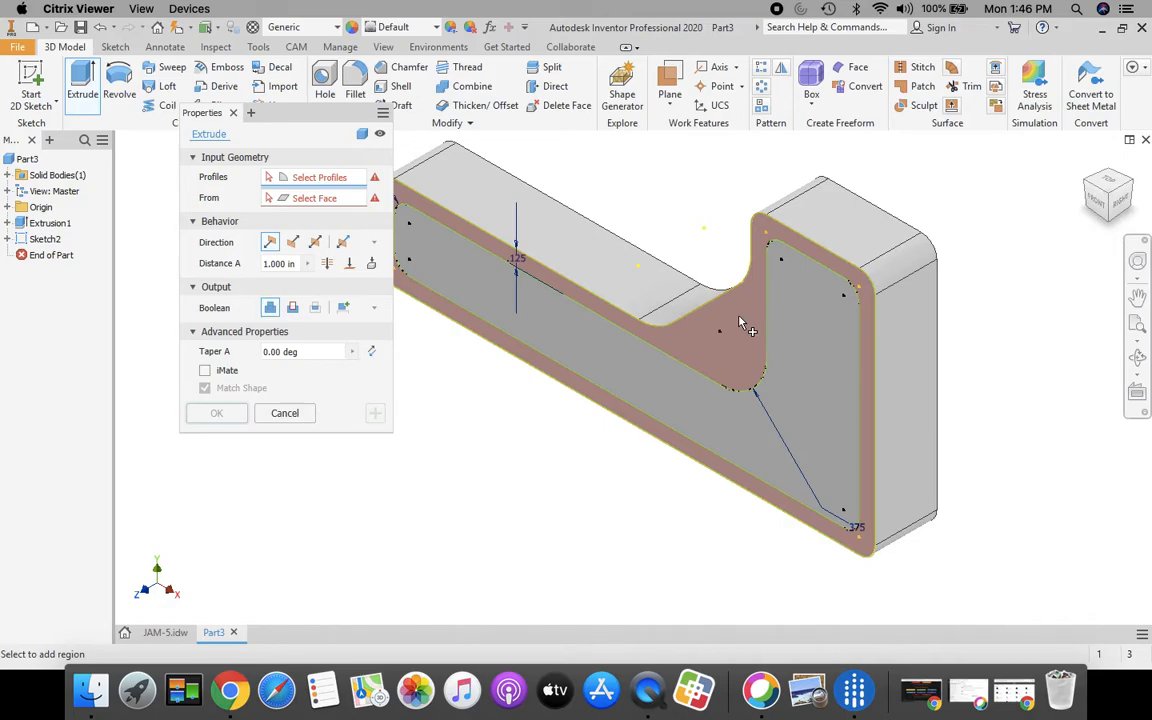
pyautogui.click(741, 322)
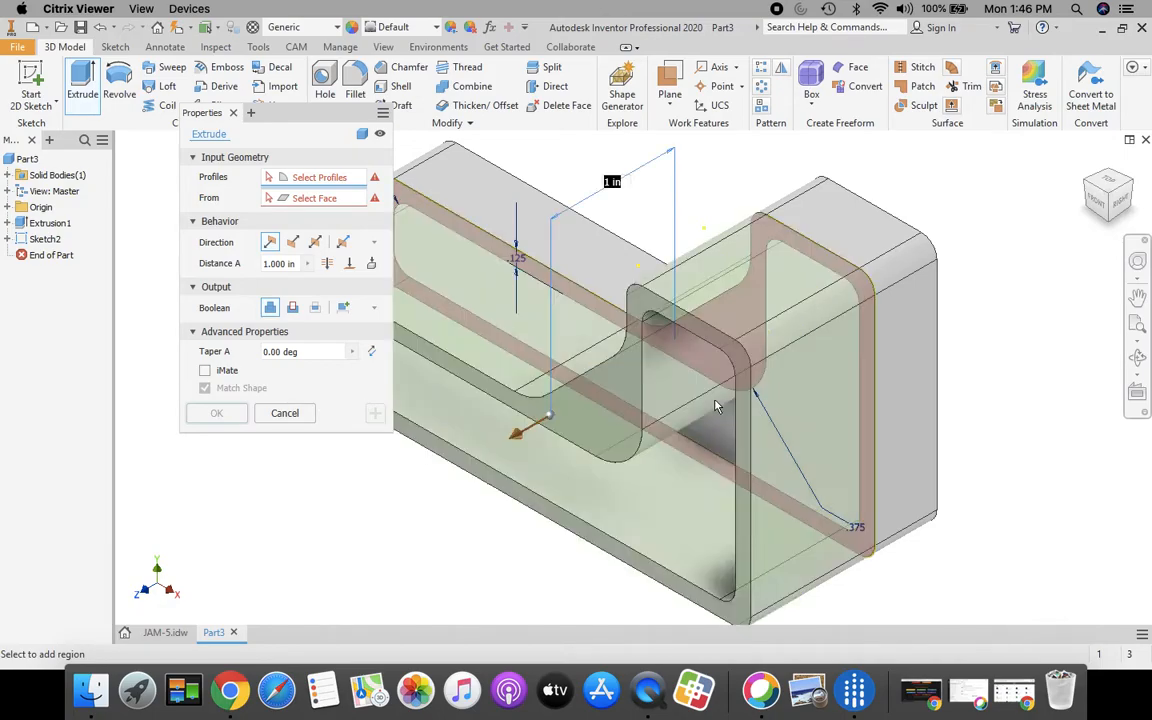
pyautogui.click(293, 243)
pyautogui.click(280, 263)
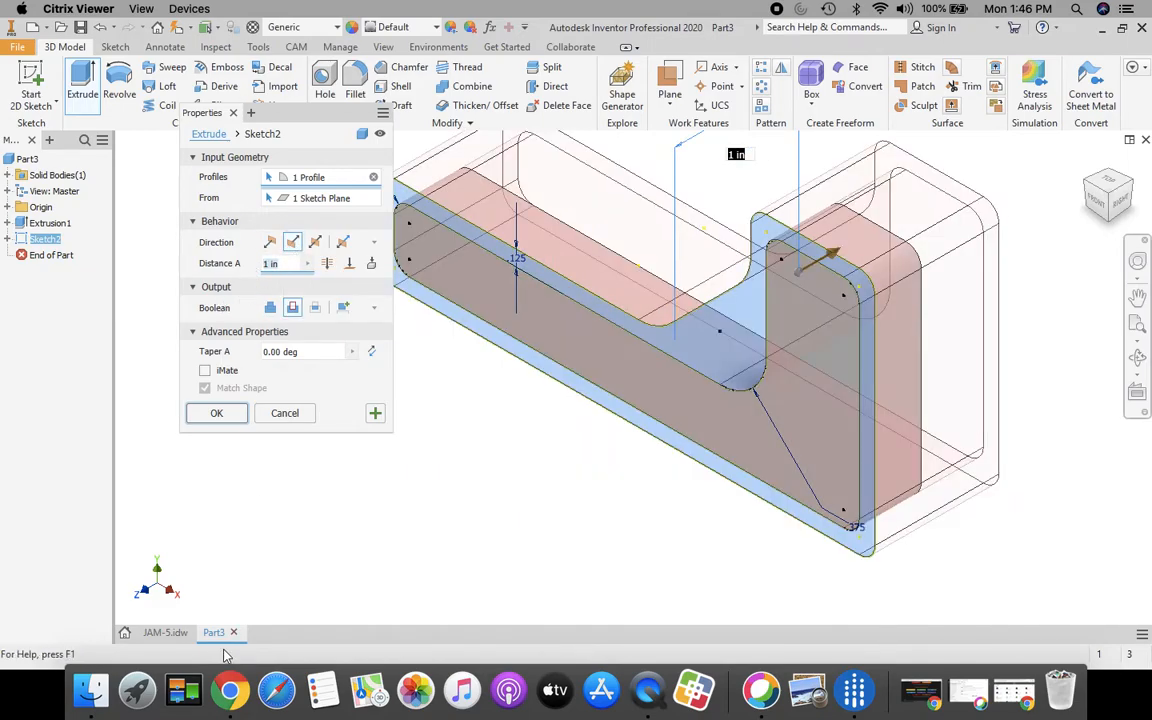
pyautogui.click(165, 632)
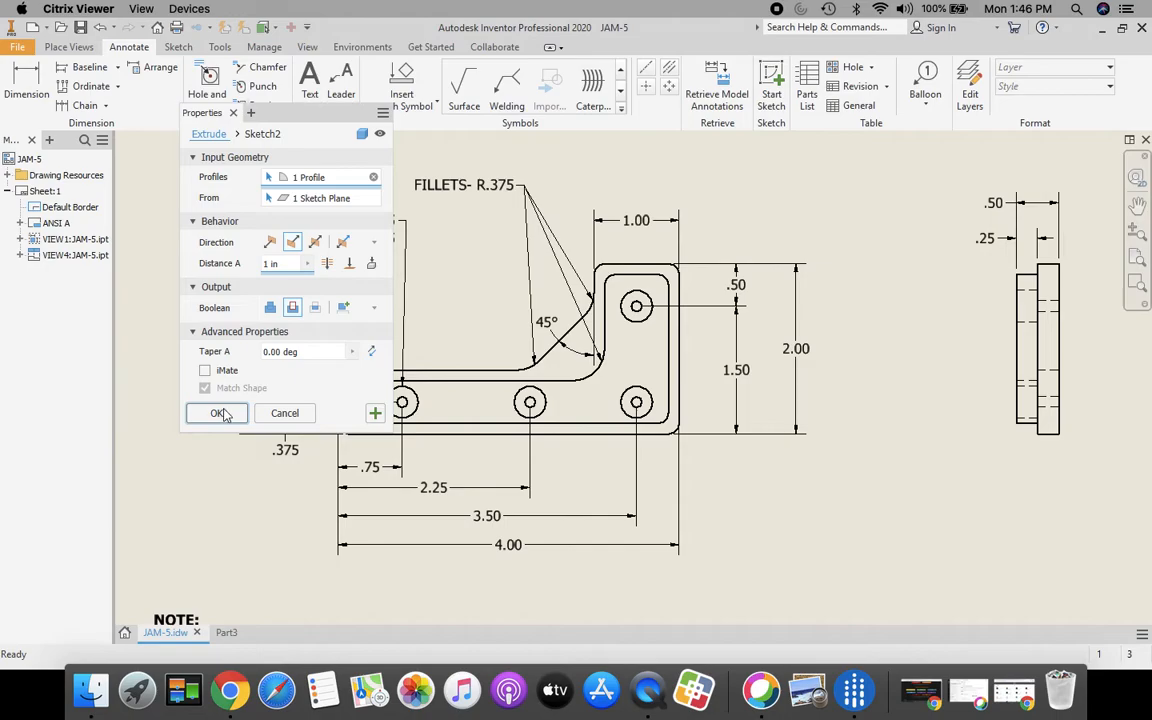
pyautogui.click(226, 634)
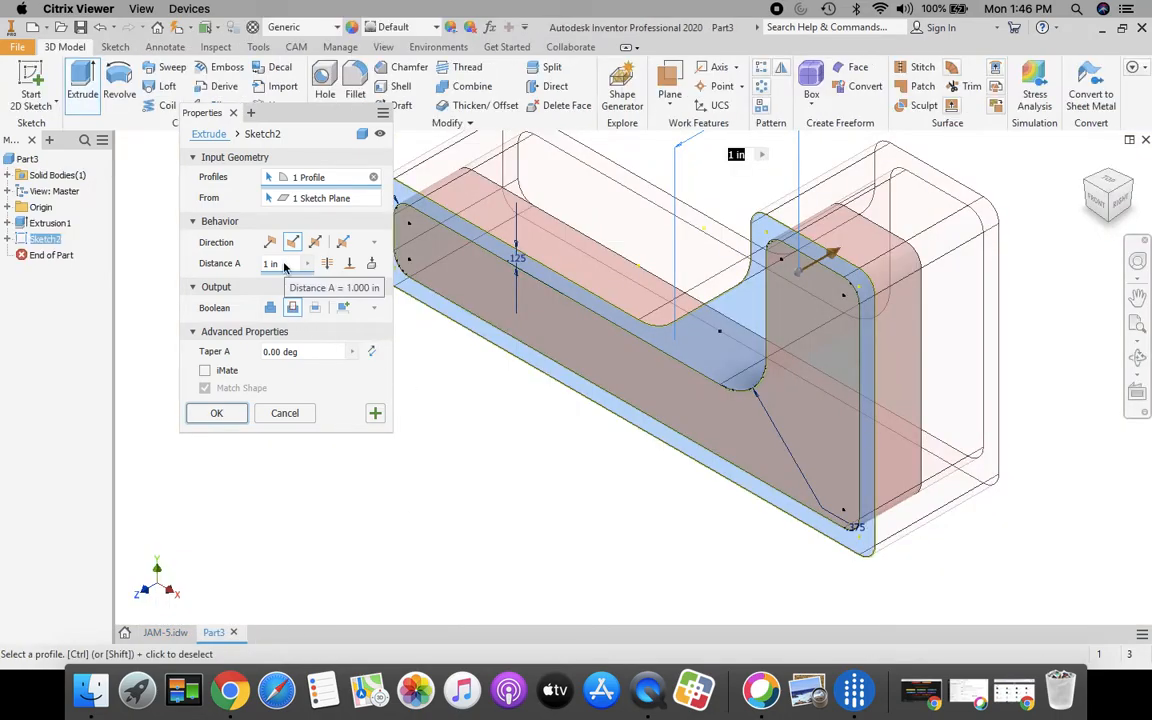
pyautogui.moveTo(285, 263); pyautogui.dragTo(258, 270)
pyautogui.write('.25')
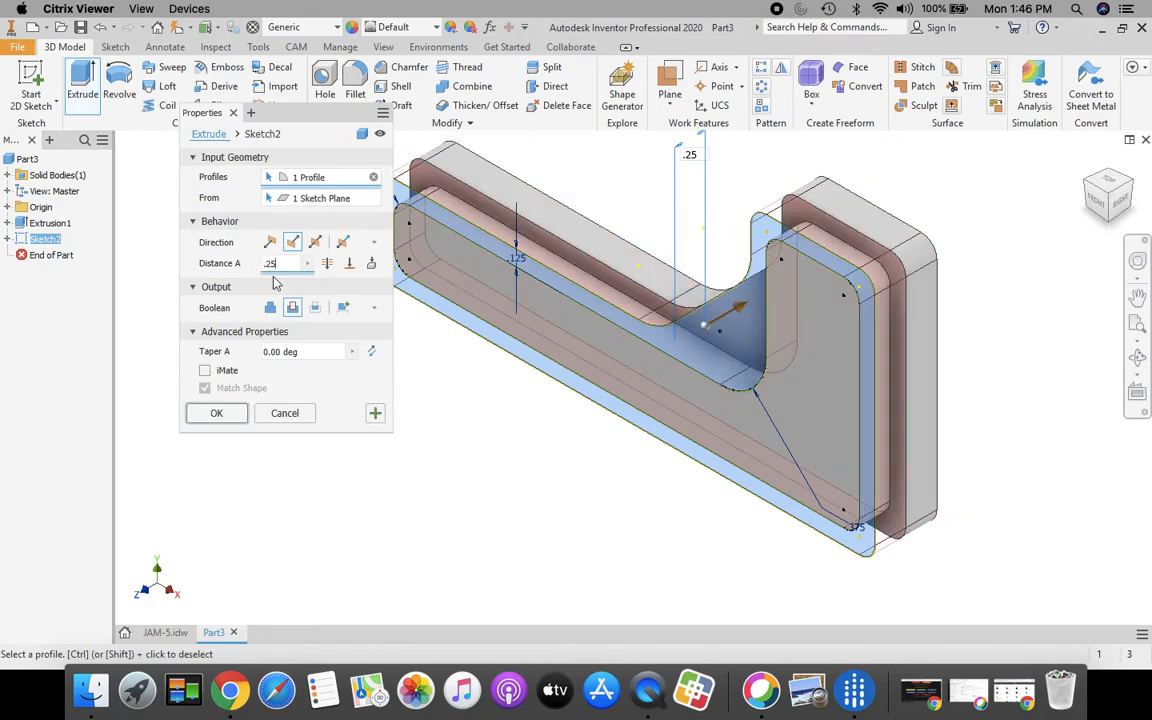
pyautogui.click(218, 413)
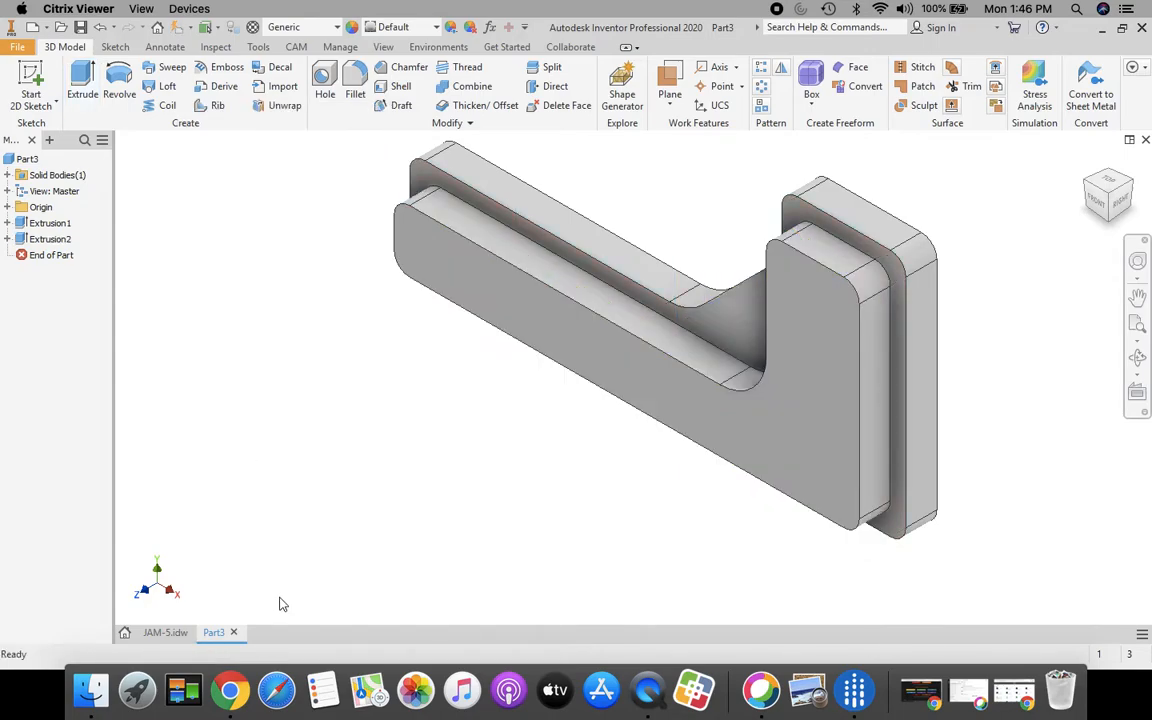
# - Review the counterbored hole callout and the hole location dimensions in the JAM-5 drawing
pyautogui.click(1087, 160)
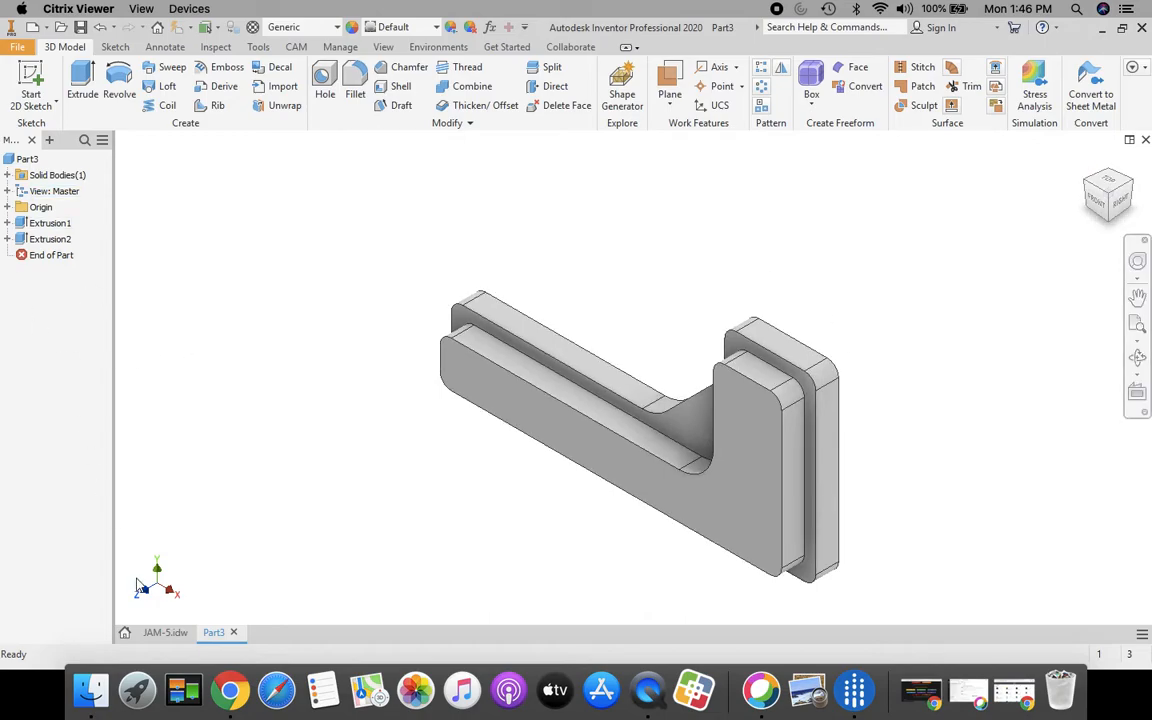
pyautogui.click(166, 634)
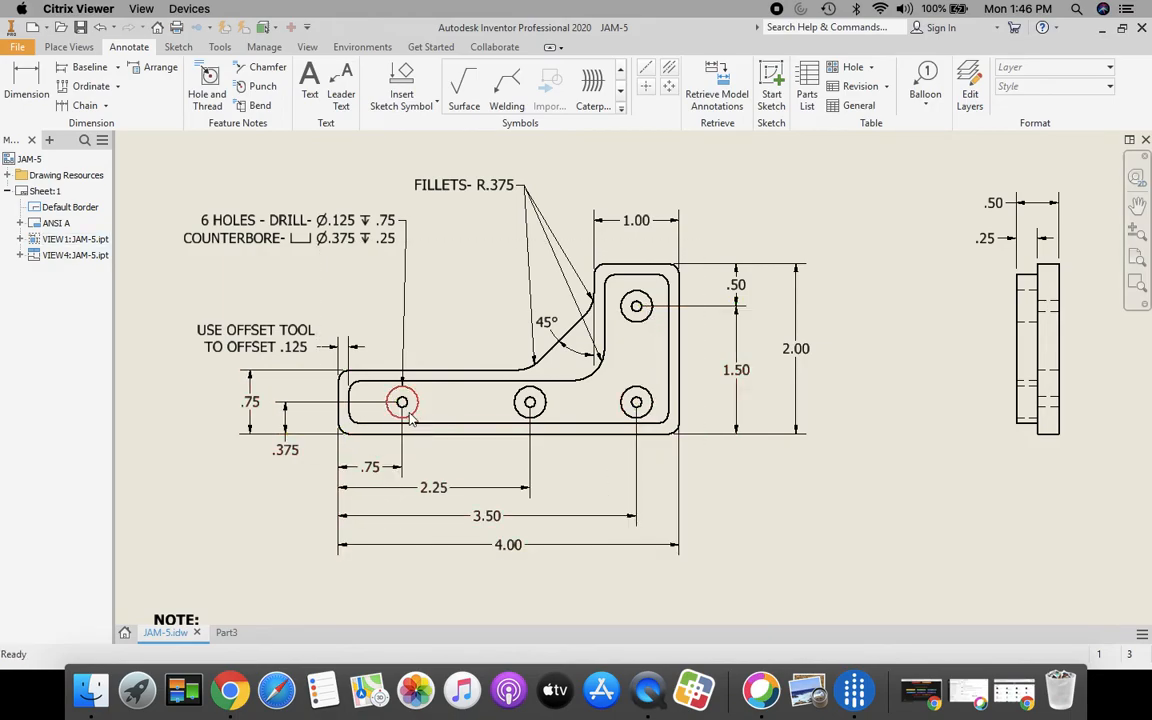
pyautogui.click(288, 451)
pyautogui.click(366, 475)
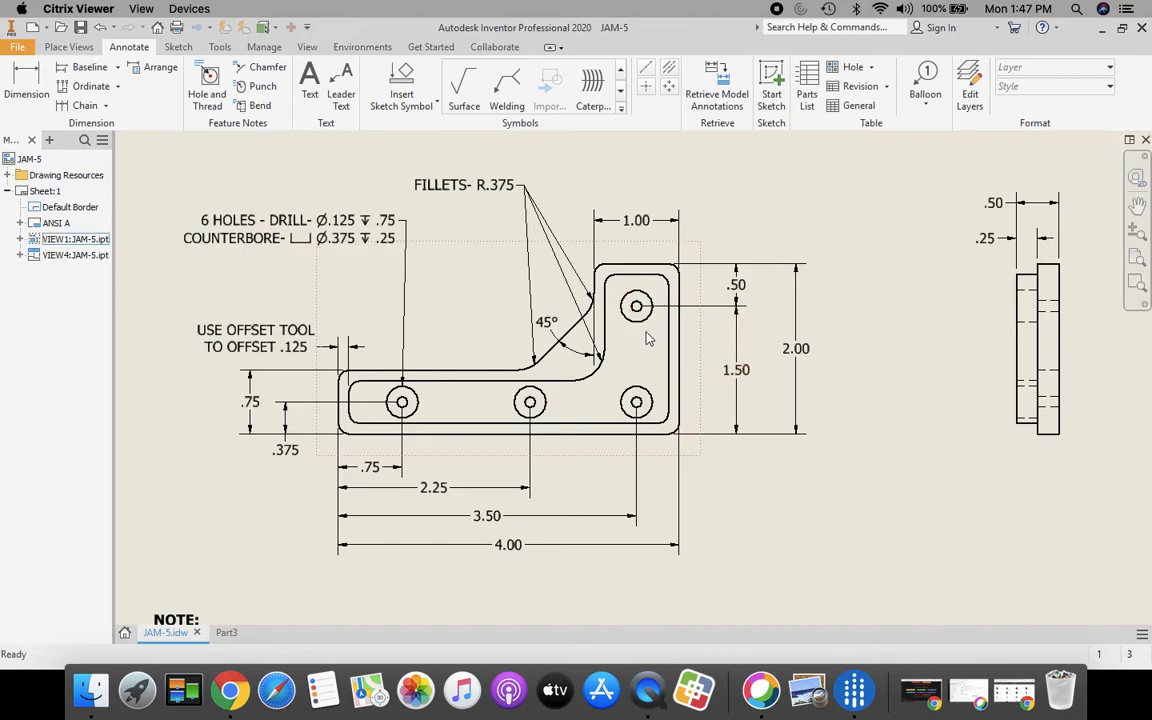
pyautogui.click(226, 632)
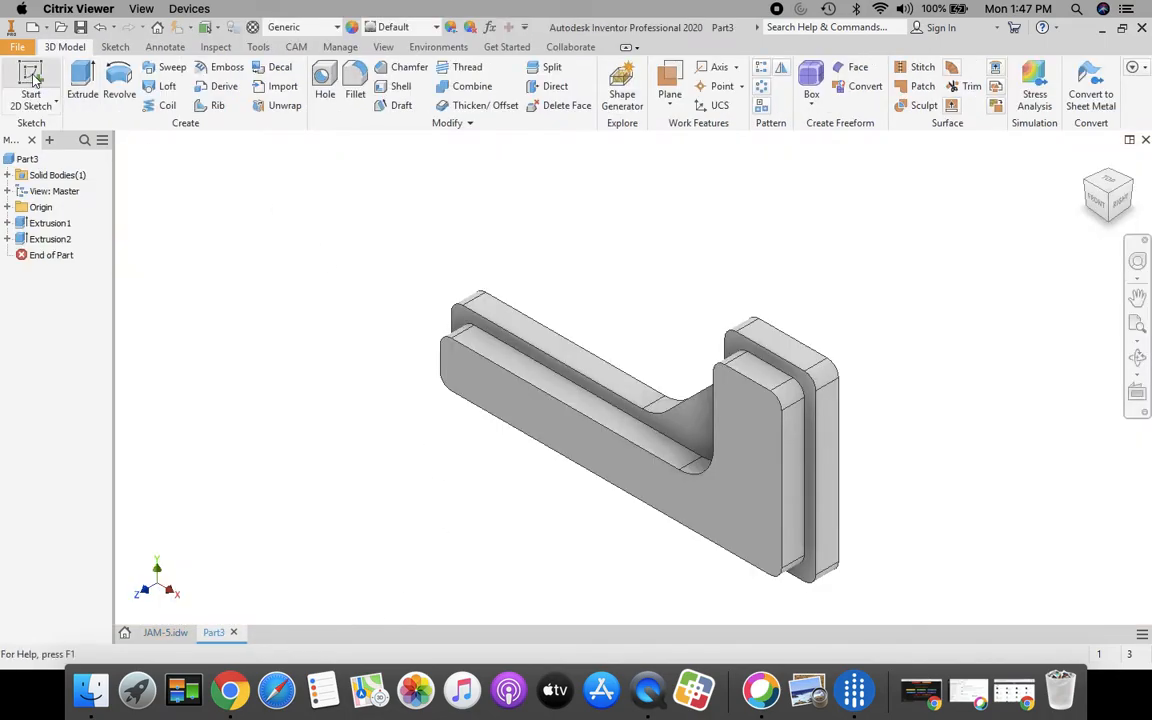
# - Sketch four hole center points on the raised front face, three along the long arm and one in the upright arm
pyautogui.click(31, 80)
pyautogui.click(533, 446)
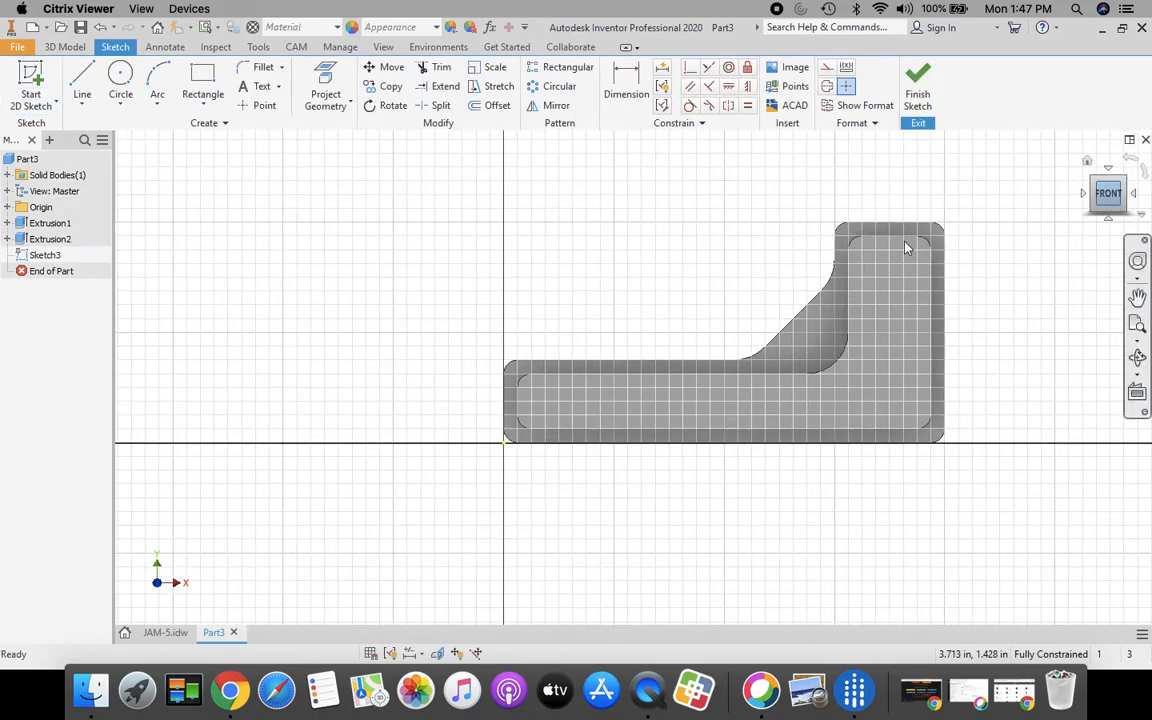
pyautogui.click(262, 106)
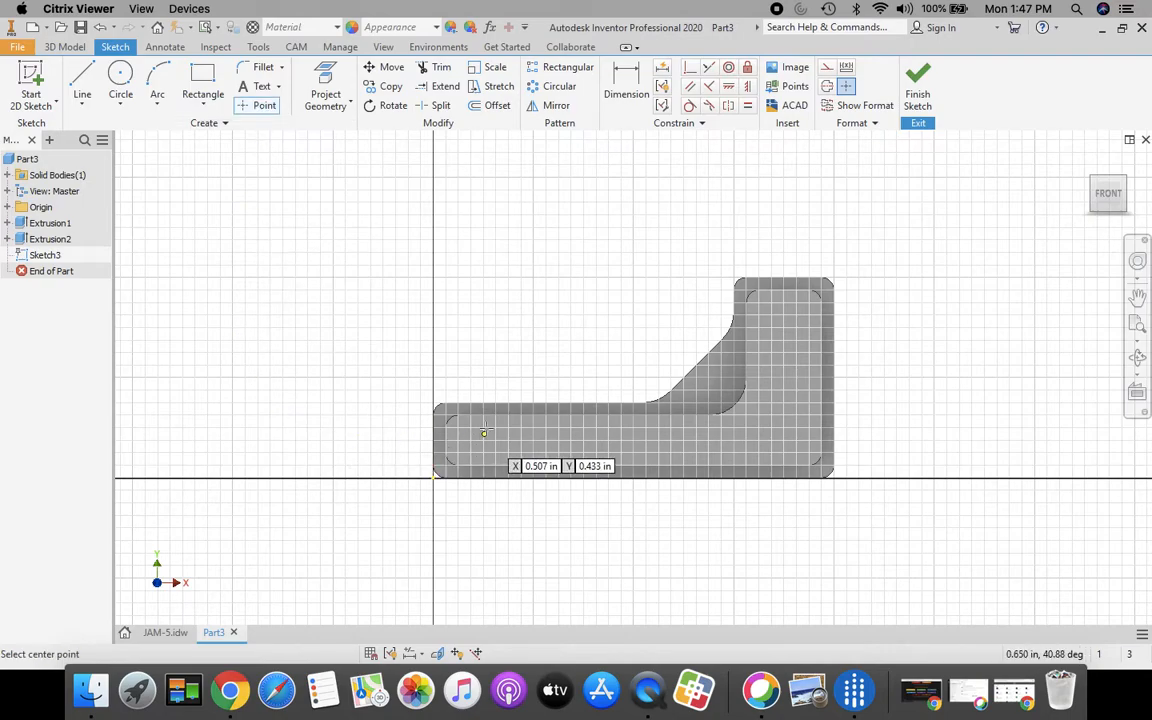
pyautogui.click(504, 444)
pyautogui.click(645, 438)
pyautogui.click(787, 445)
pyautogui.click(792, 330)
pyautogui.press('Escape')
# - Dimension the leftmost hole center point 0.75 in horizontally from the bracket's left end edge
pyautogui.click(626, 85)
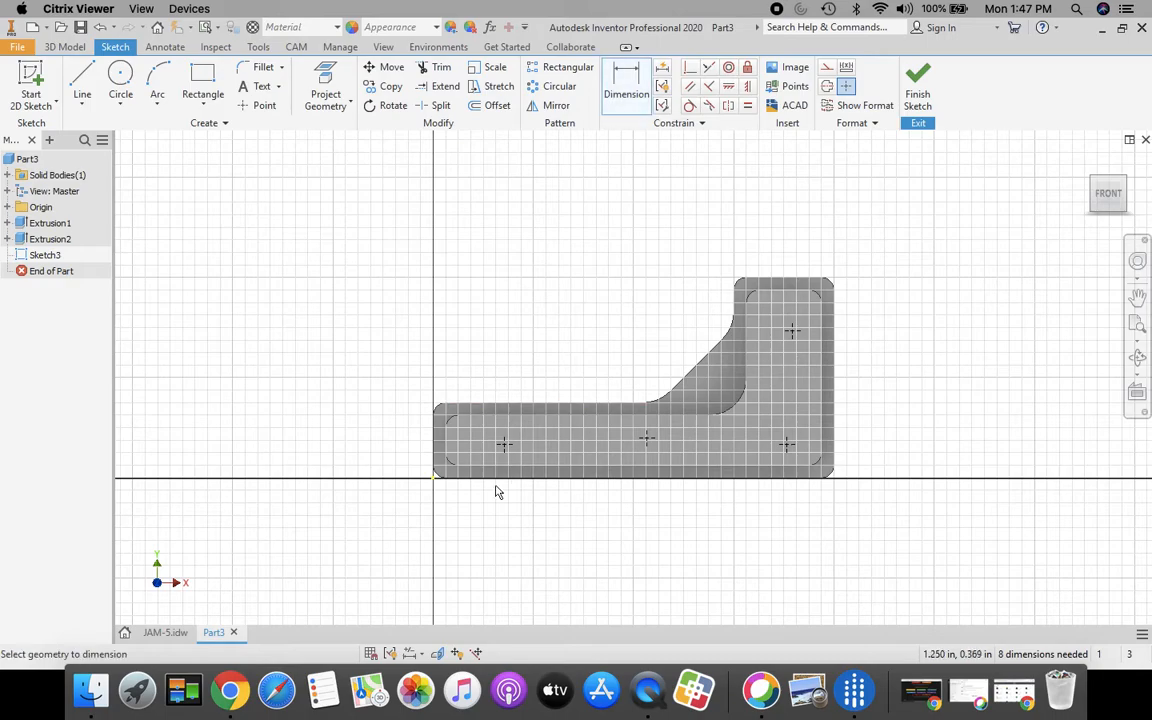
pyautogui.click(433, 458)
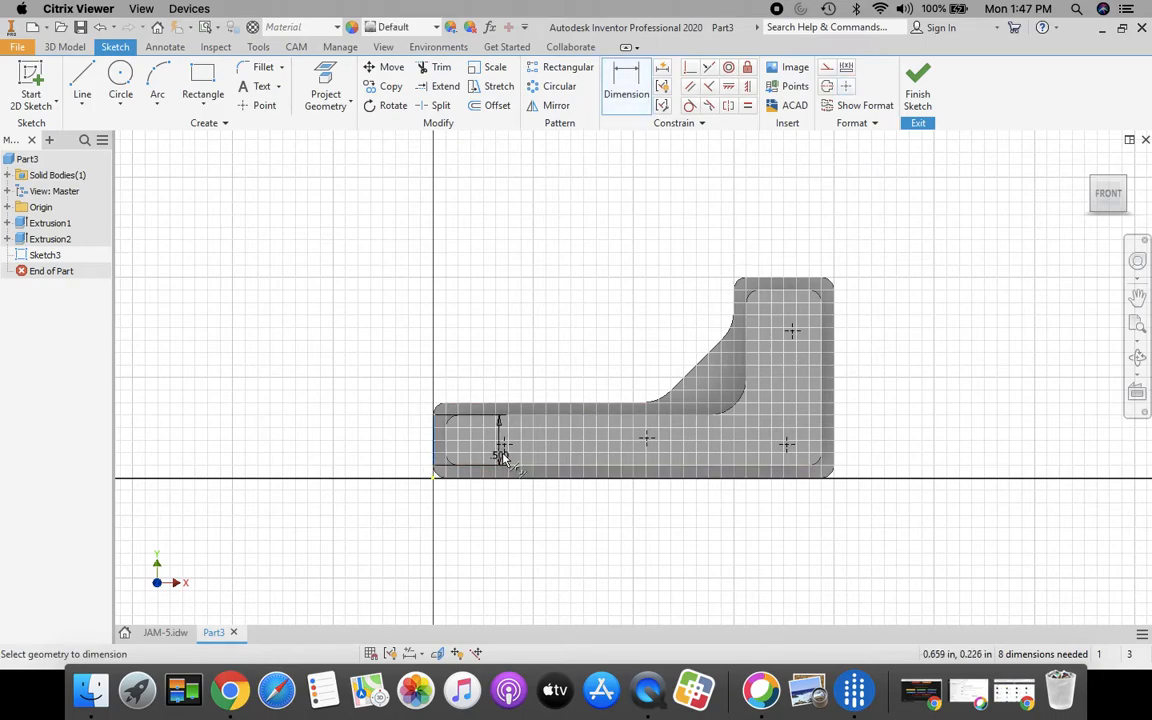
pyautogui.click(504, 444)
pyautogui.click(466, 526)
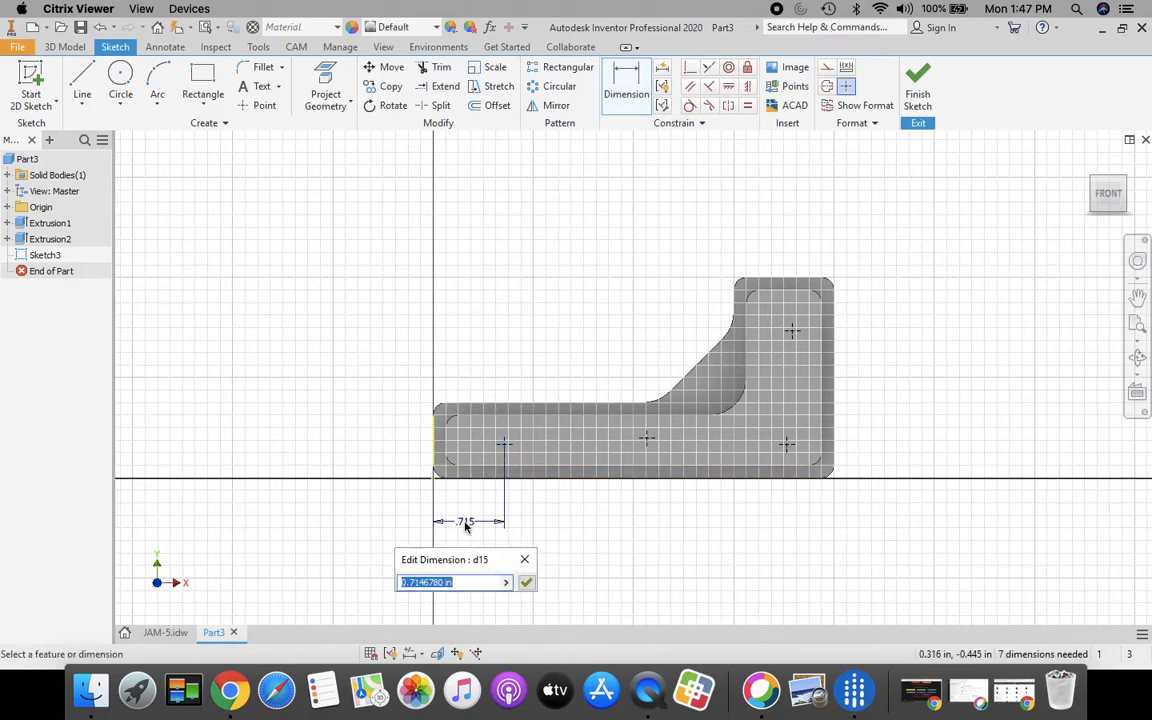
pyautogui.write('.75')
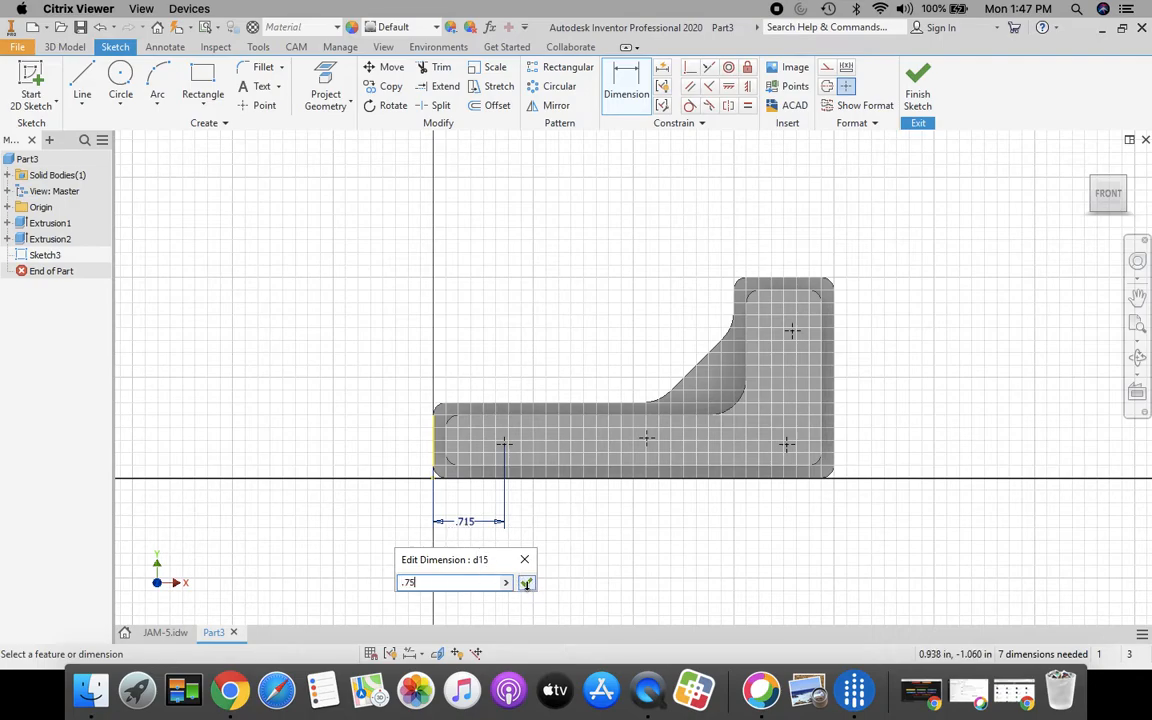
pyautogui.click(527, 584)
# - Dimension the middle hole center point of the long arm 2.25 in horizontally from the bracket's left end edge
pyautogui.click(435, 452)
pyautogui.click(647, 448)
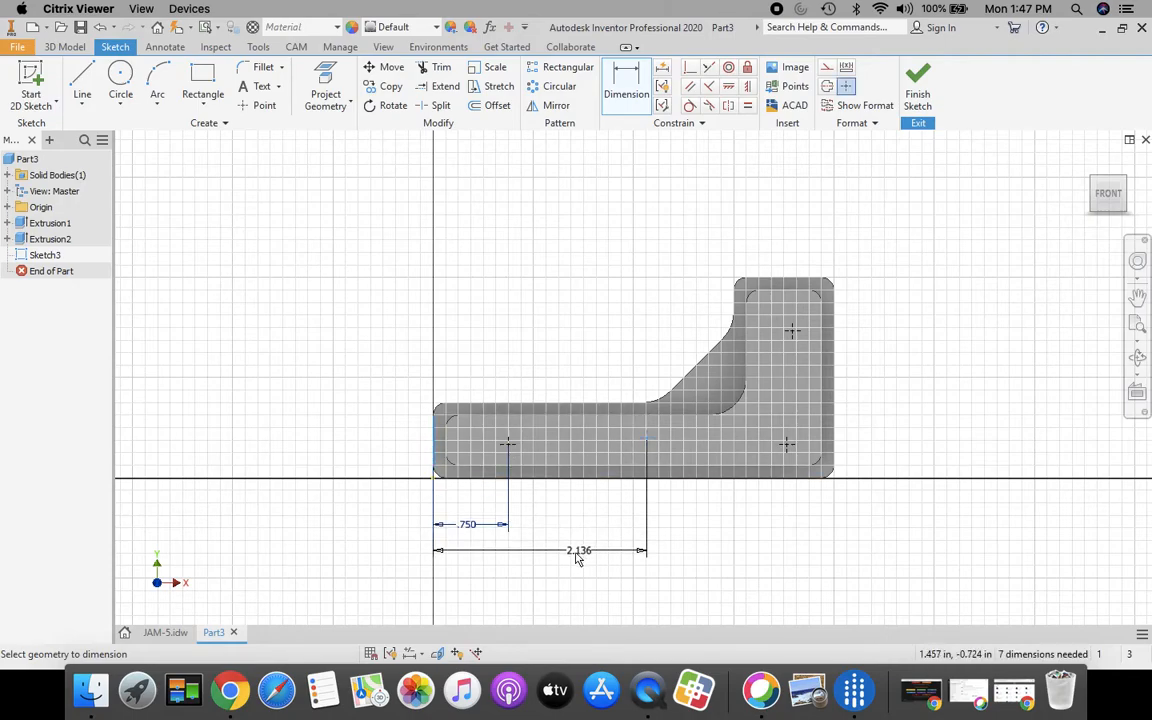
pyautogui.click(564, 556)
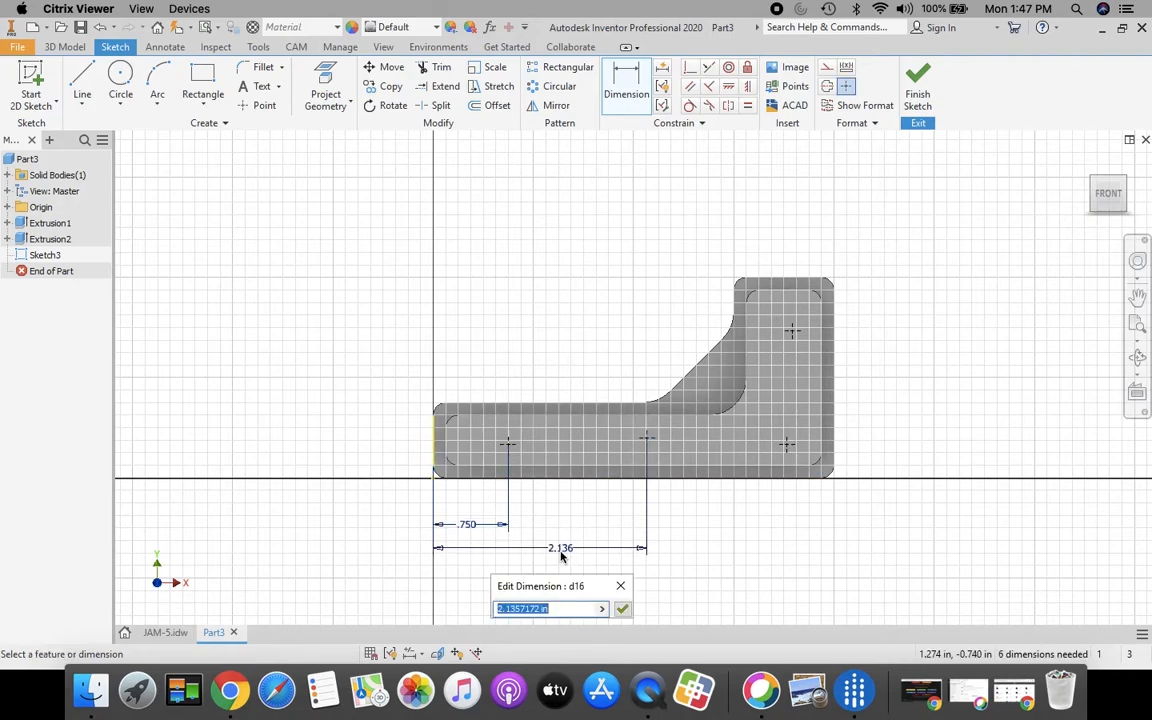
pyautogui.write('2.2')
pyautogui.press('Return')
# - Dimension the hole center point at the bracket's corner 3.5 in horizontally from the left end edge
pyautogui.click(433, 447)
pyautogui.click(786, 444)
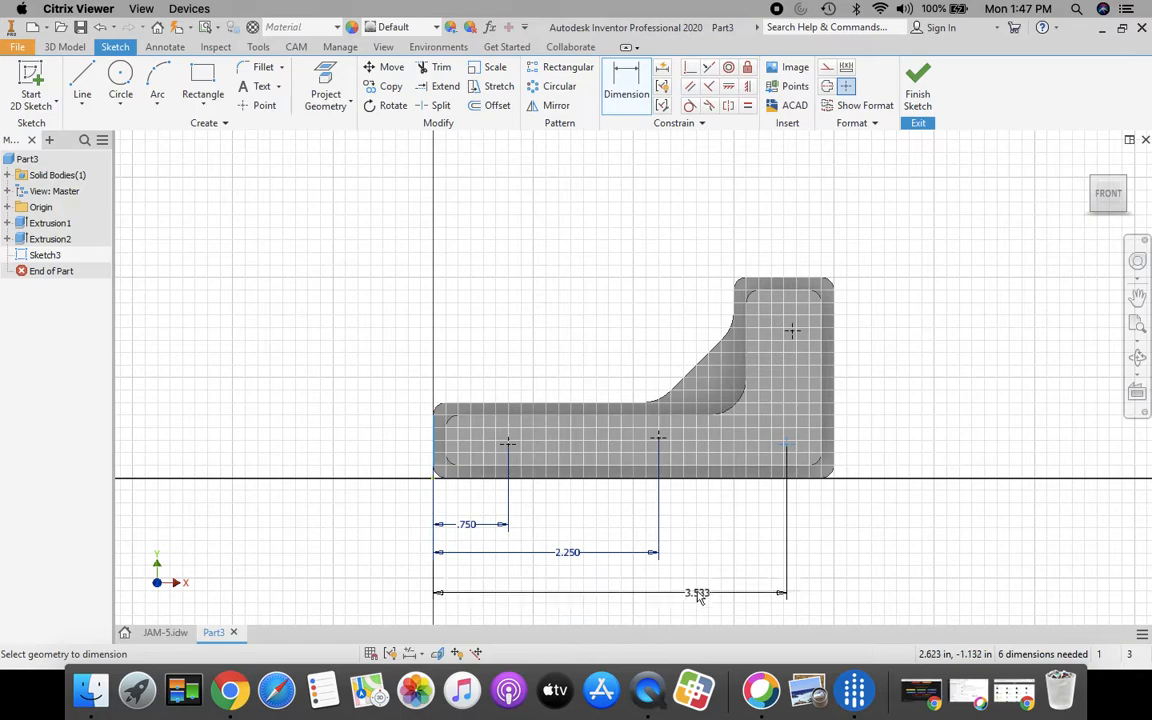
pyautogui.click(697, 593)
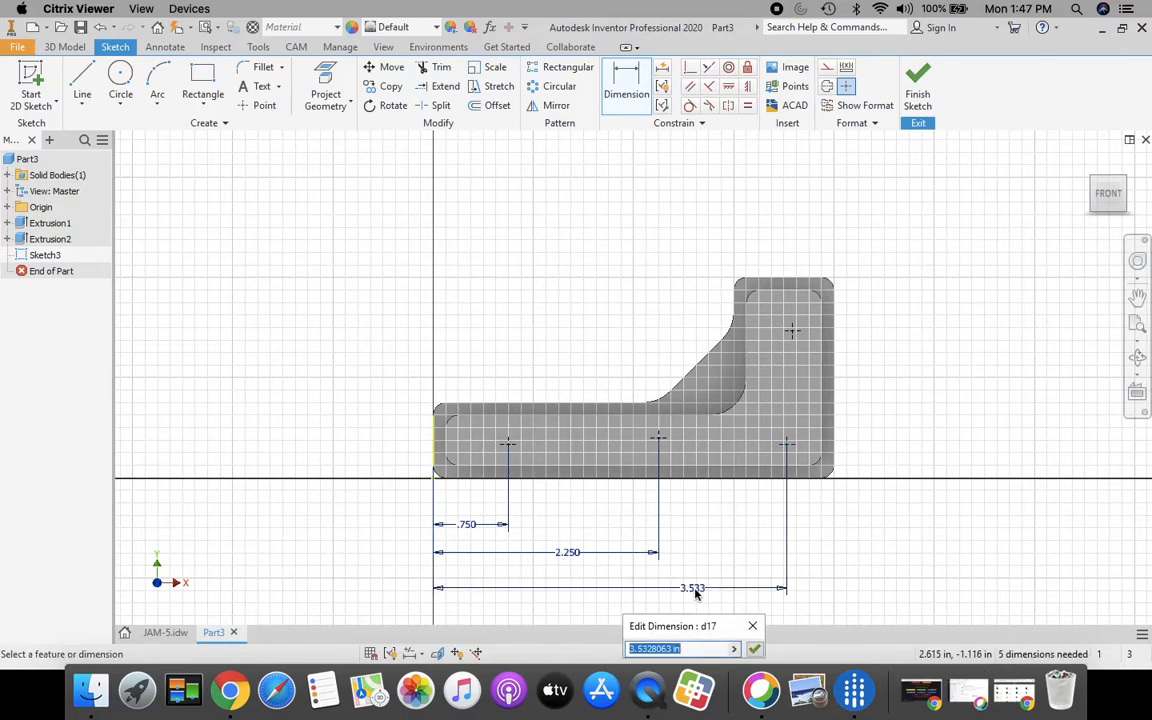
pyautogui.write('3.5')
pyautogui.press('Return')
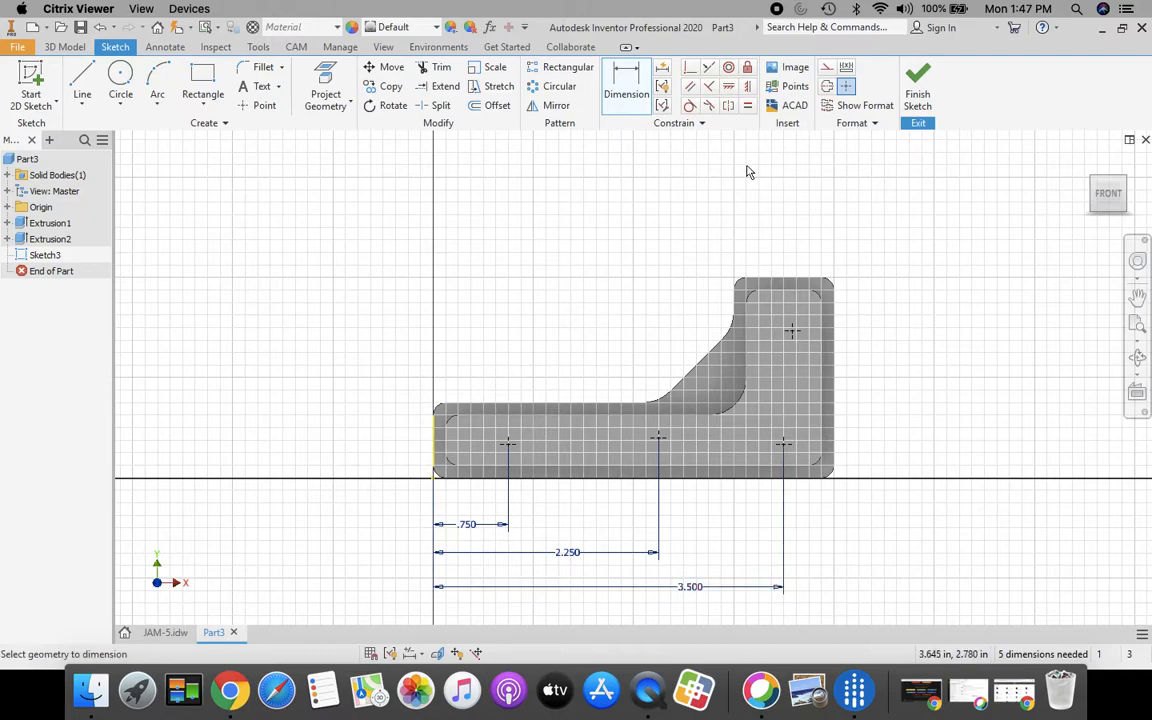
# - Dimension the upright arm's hole center point 1.5 in above the bracket's bottom edge
pyautogui.click(803, 479)
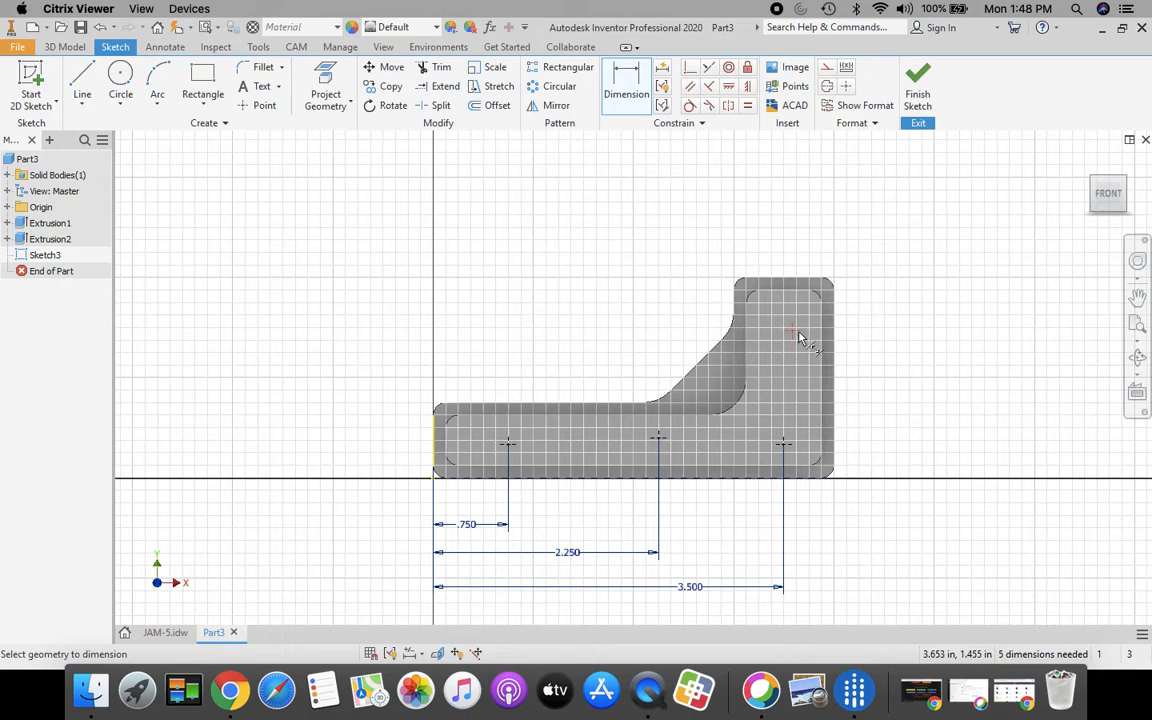
pyautogui.click(795, 333)
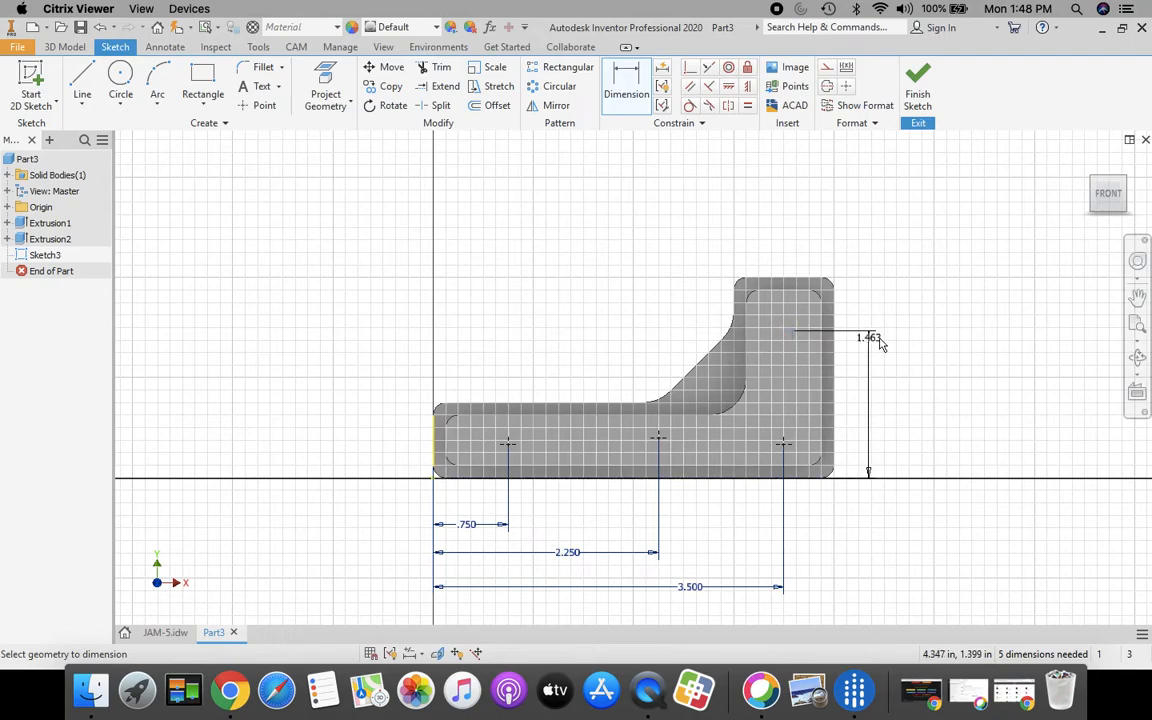
pyautogui.click(886, 397)
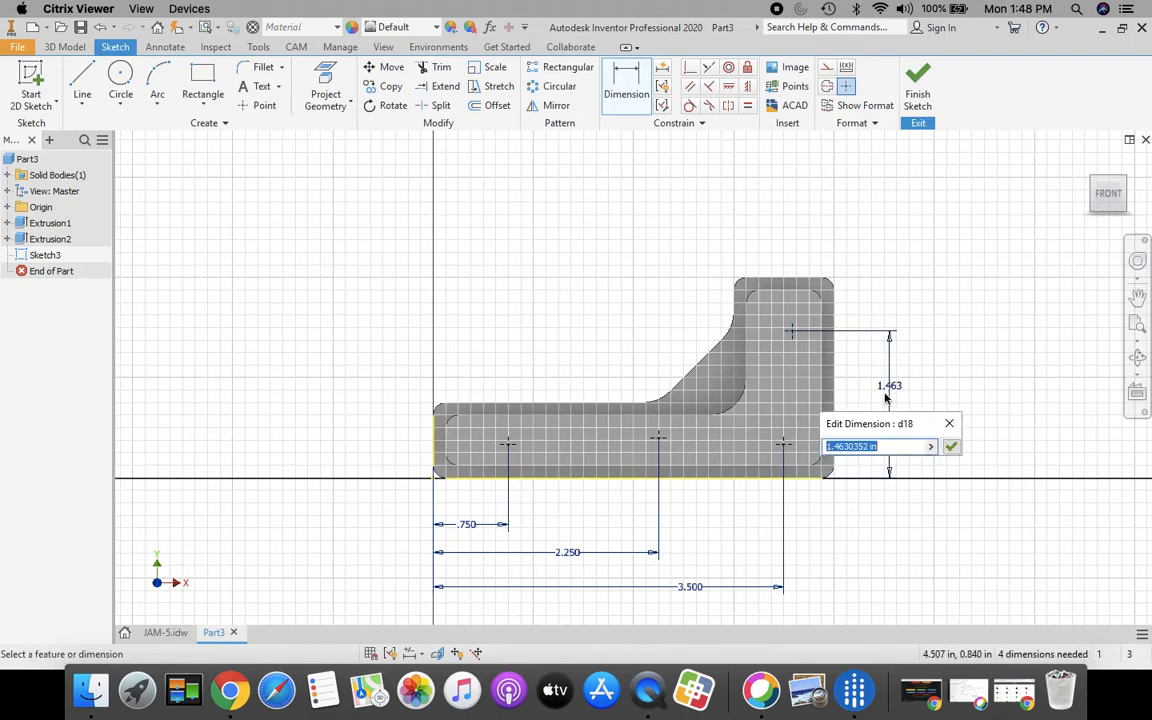
pyautogui.write('1.5')
pyautogui.press('Return')
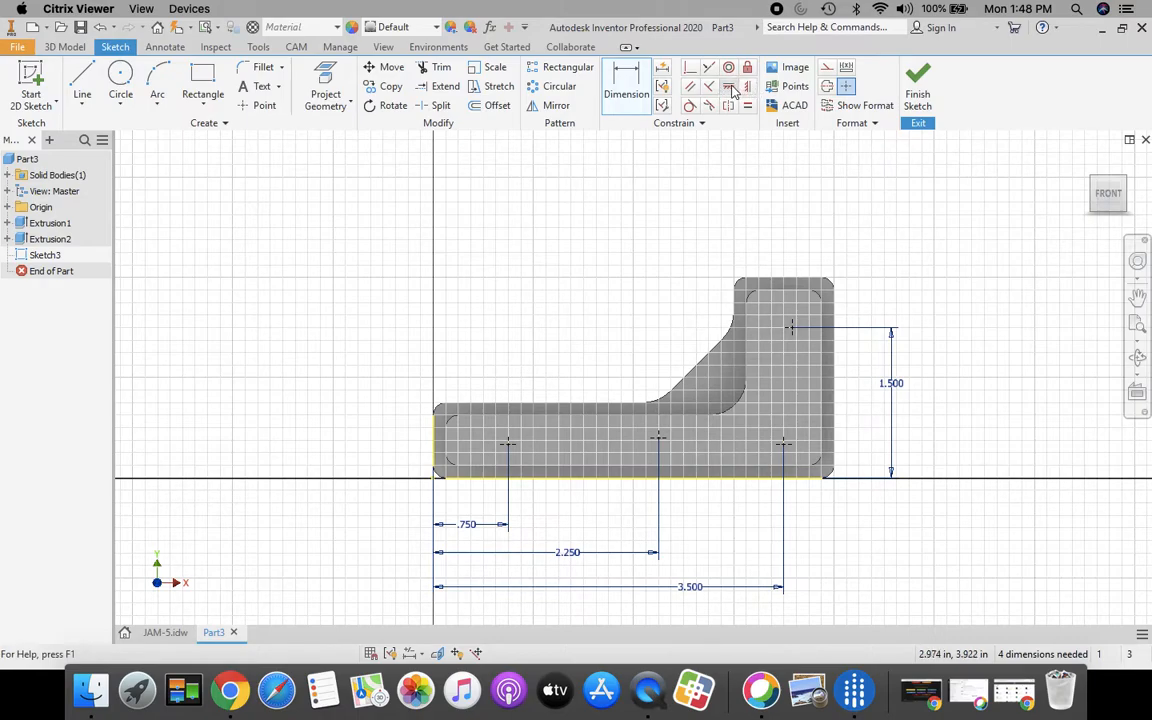
# - Constrain the leftmost and middle hole center points of the long arm to be horizontally aligned
pyautogui.click(729, 88)
pyautogui.click(508, 443)
pyautogui.click(650, 443)
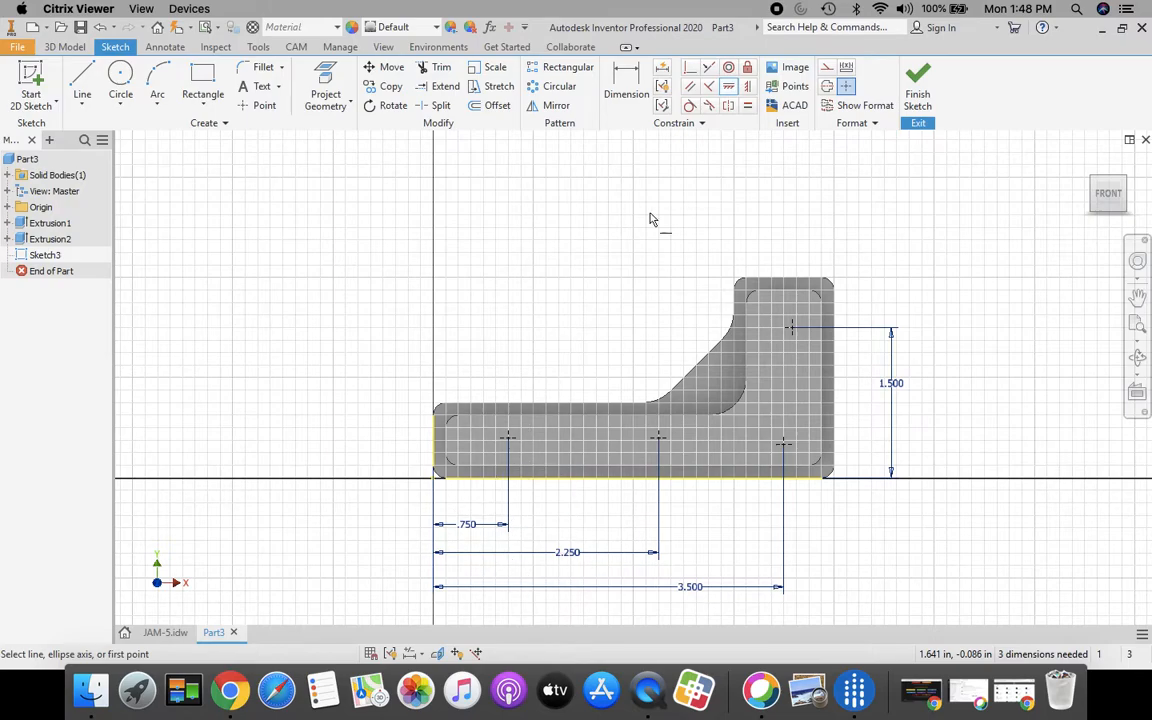
# - Dimension the leftmost hole center point 0.375 in above the bracket's bottom edge
pyautogui.click(626, 85)
pyautogui.click(490, 478)
pyautogui.click(507, 444)
pyautogui.click(389, 462)
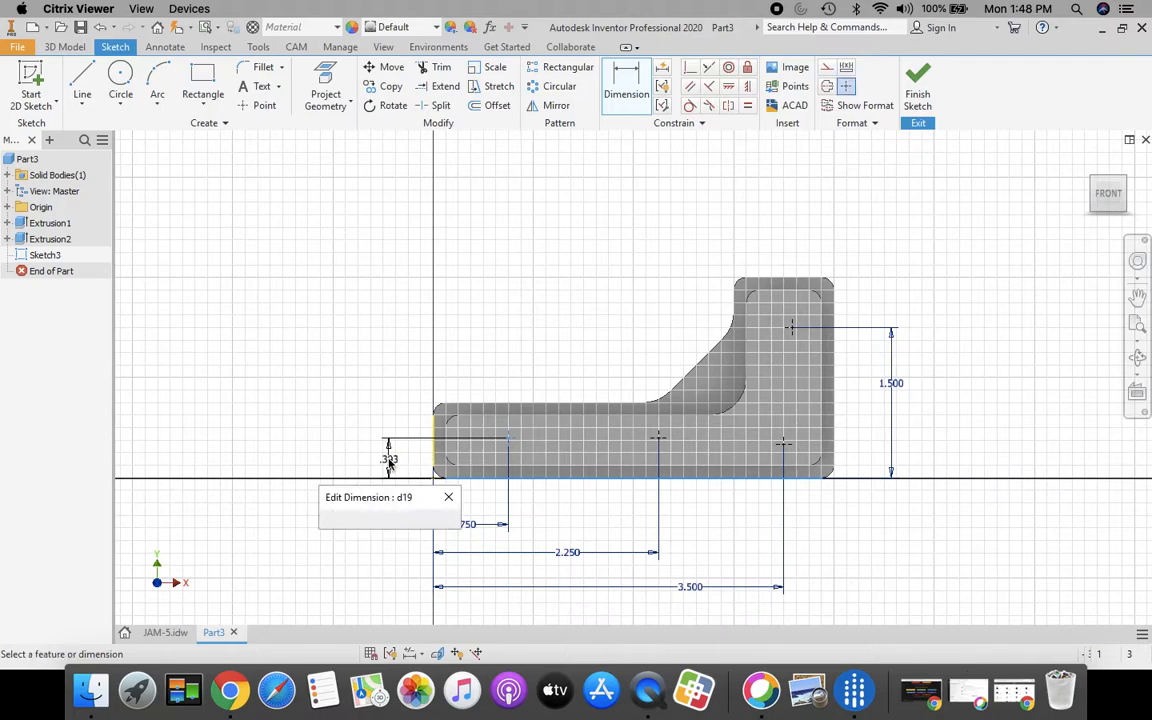
pyautogui.write('.375')
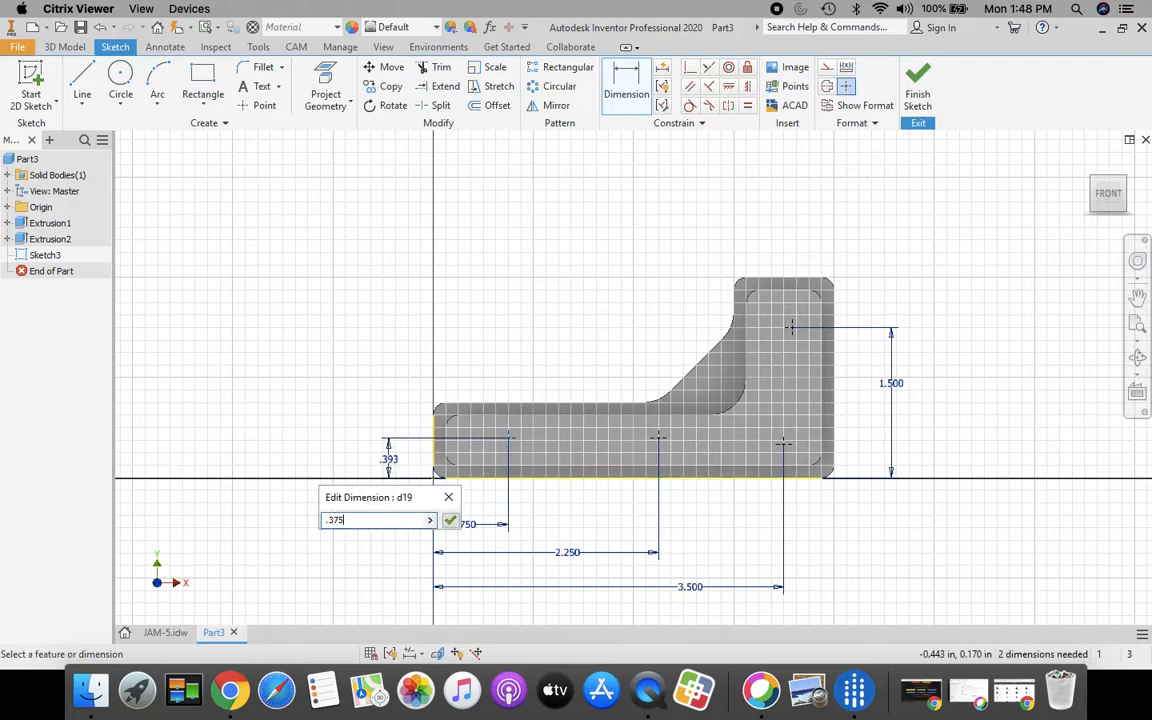
pyautogui.press('Return')
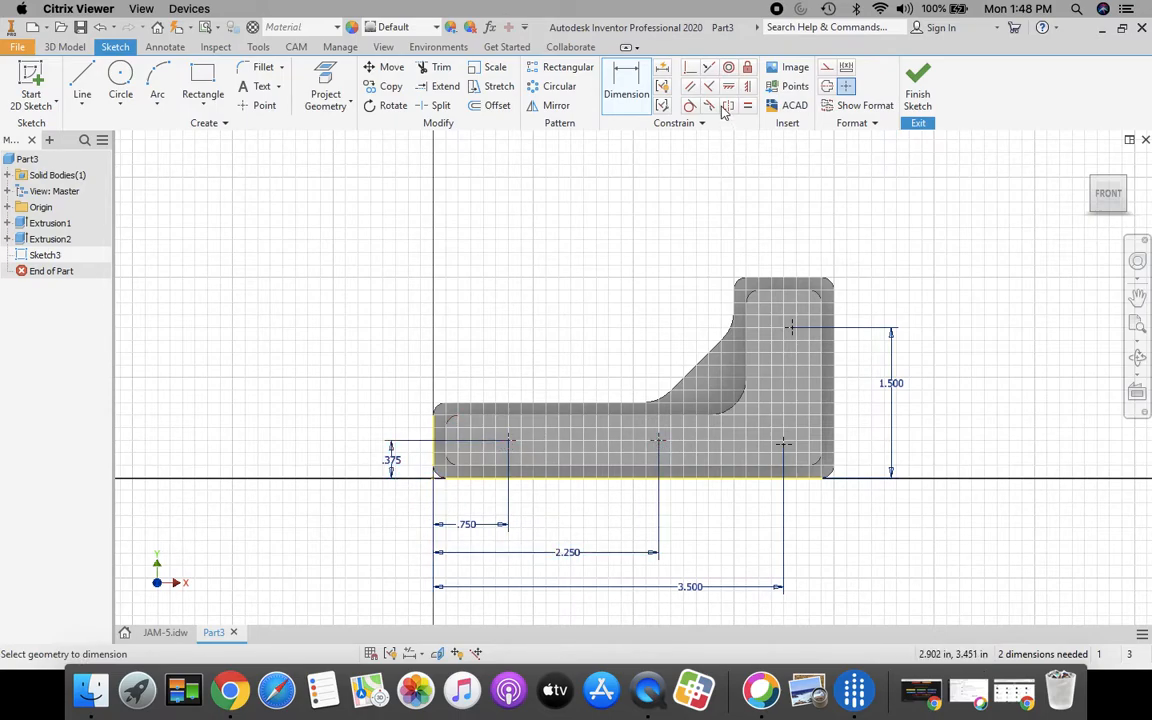
# - Align the corner hole point horizontally with the middle point and vertically with the upright arm's point, and finish the sketch
pyautogui.click(728, 86)
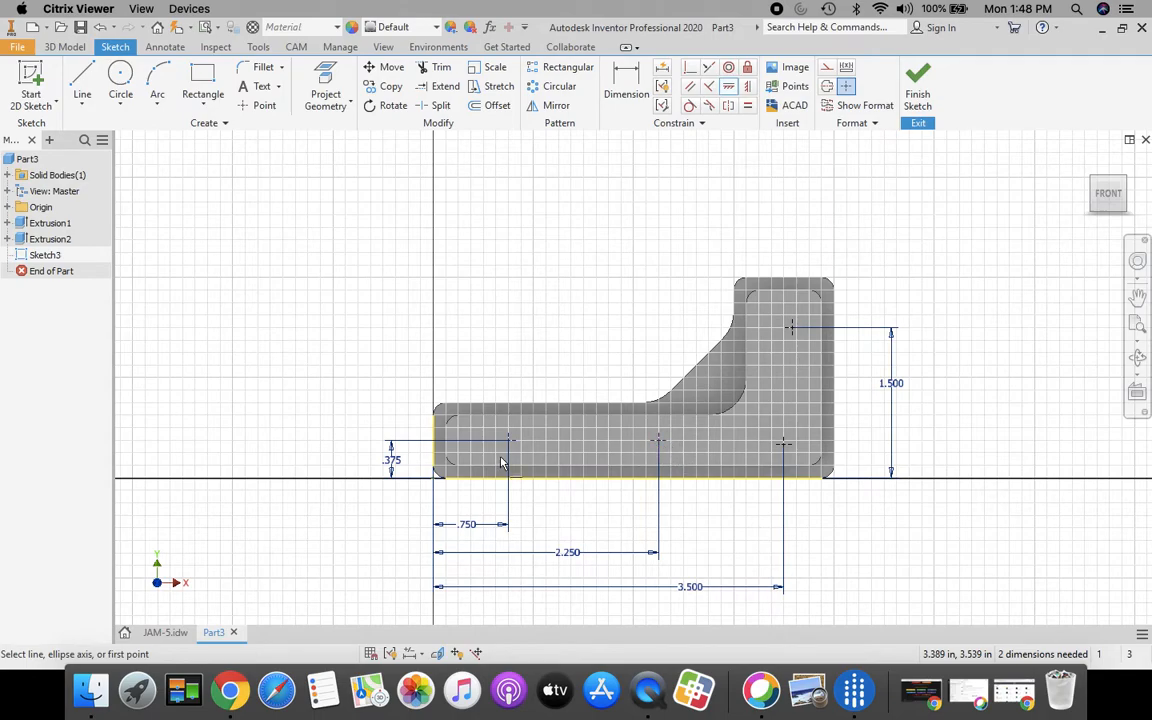
pyautogui.click(662, 444)
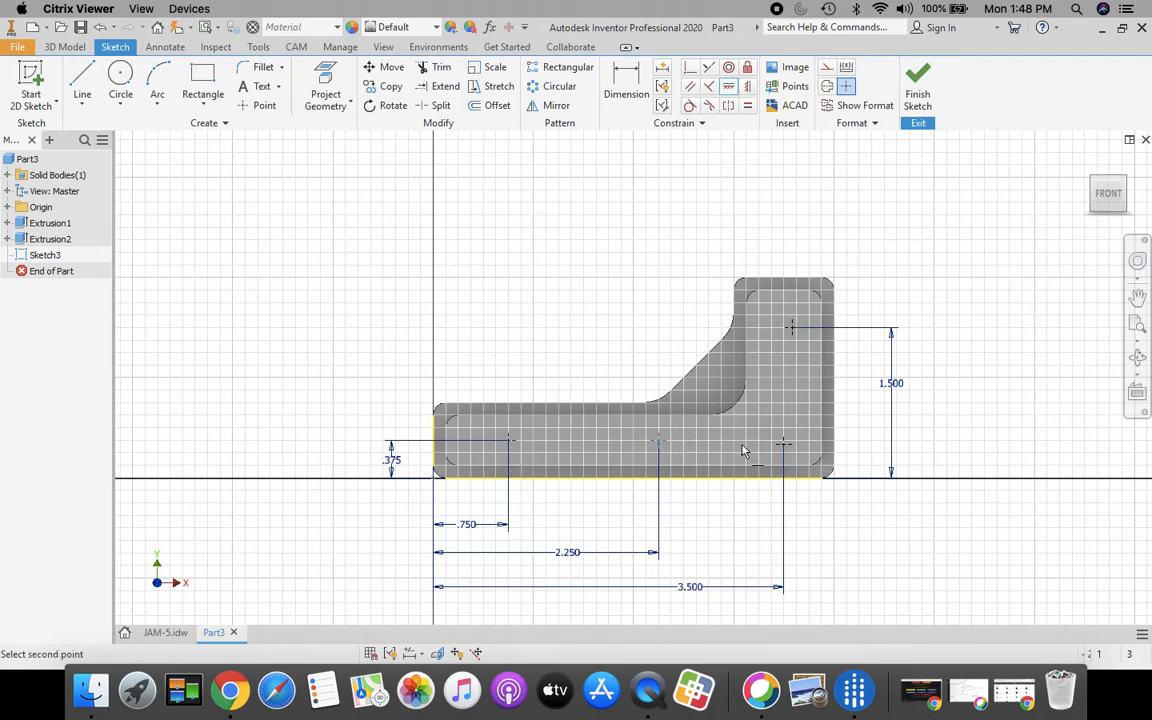
pyautogui.click(782, 446)
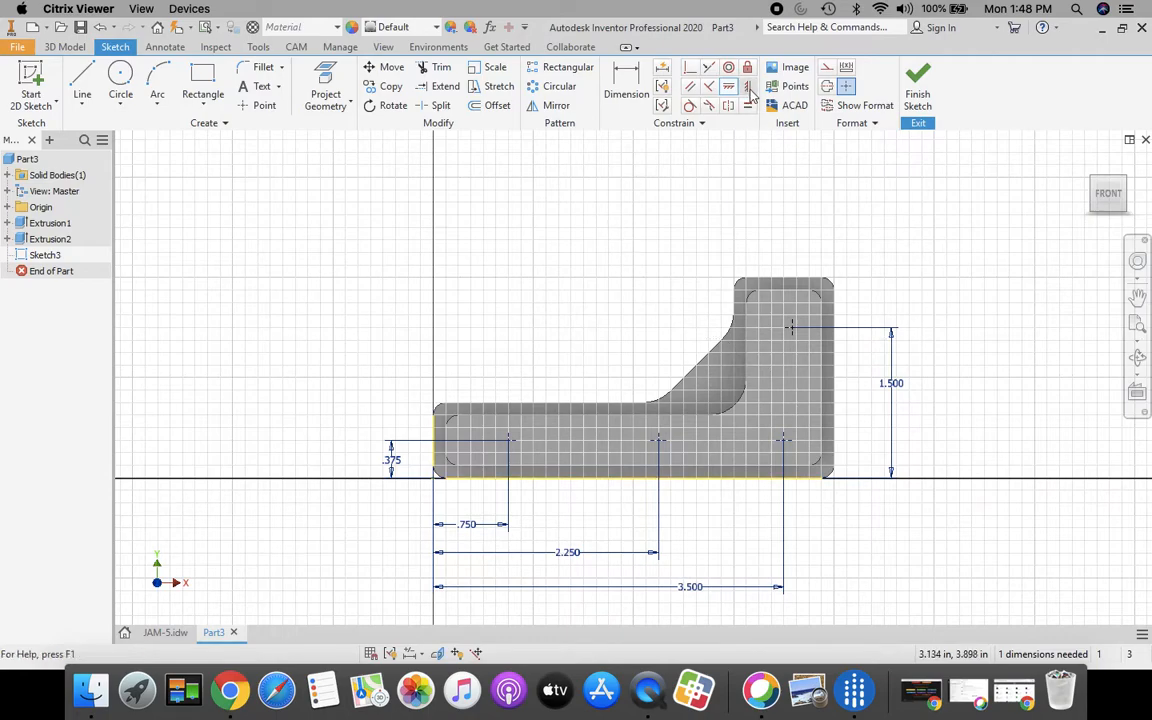
pyautogui.click(787, 441)
pyautogui.click(793, 332)
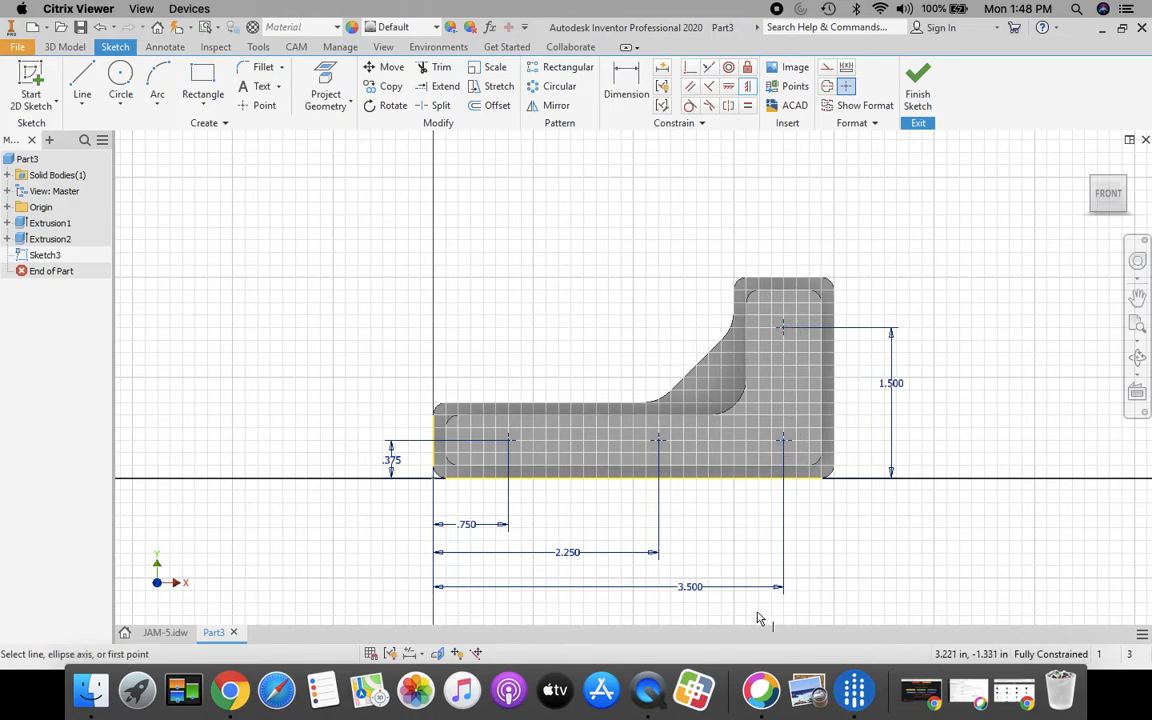
pyautogui.click(918, 80)
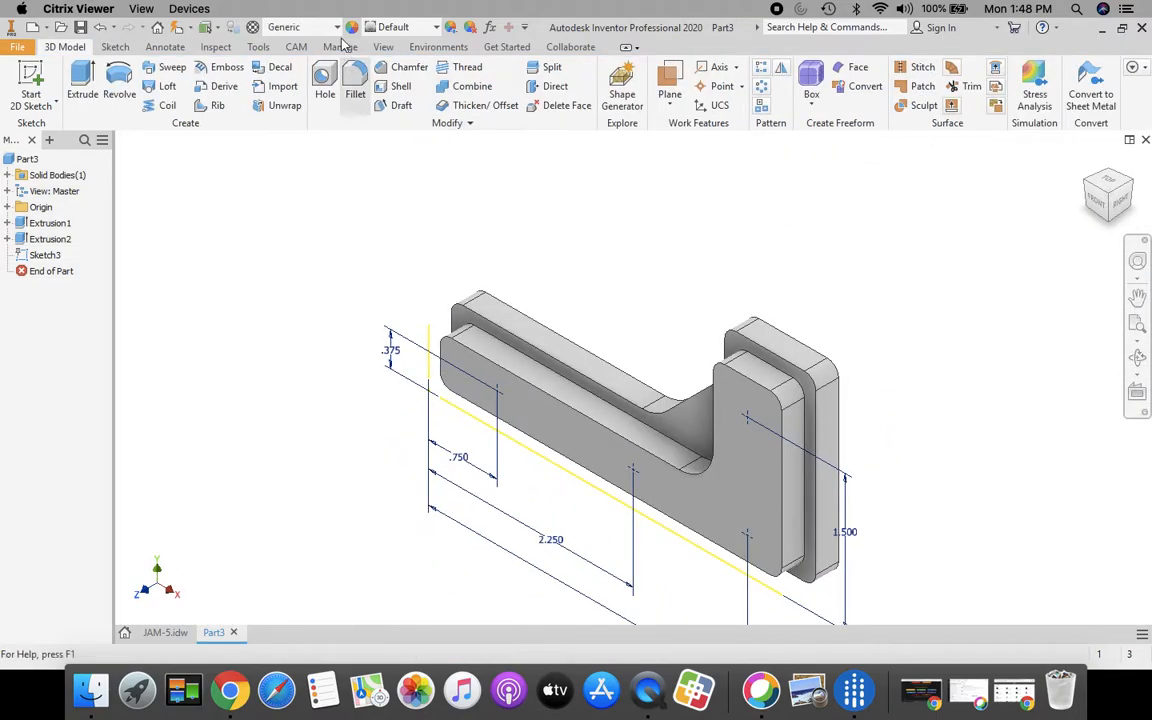
# - Start counterbored simple holes at the four sketch points with Through All termination and a 0.375 in counterbore diameter
pyautogui.click(324, 82)
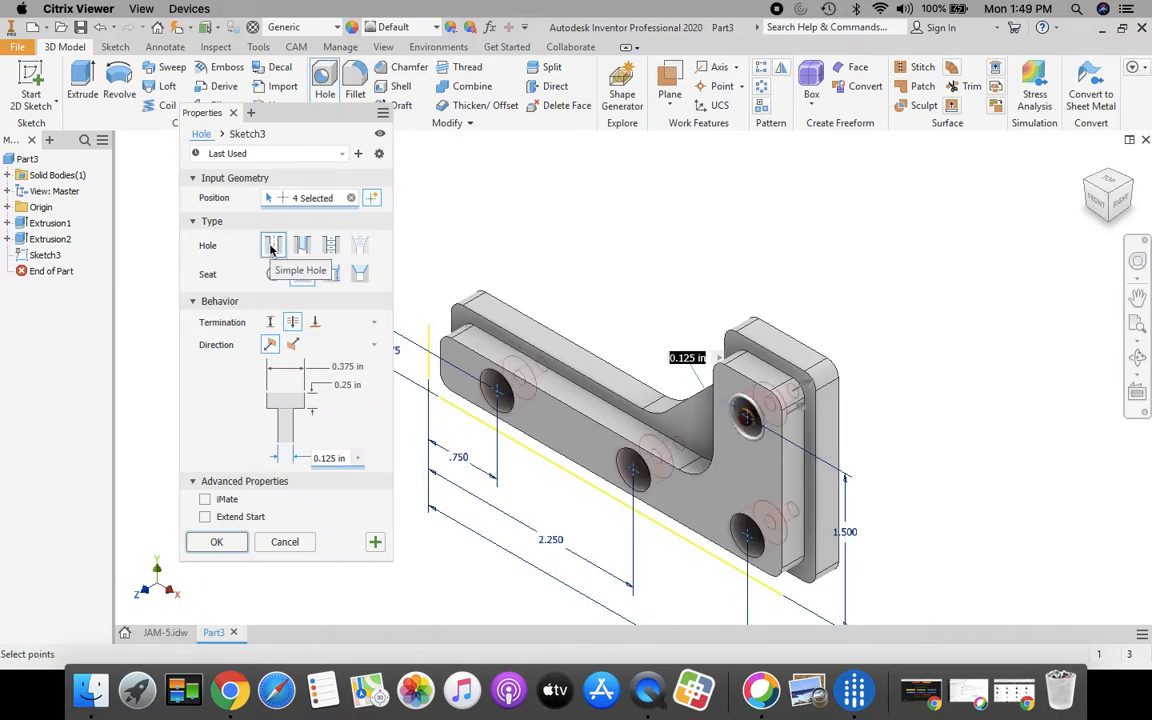
pyautogui.click(269, 322)
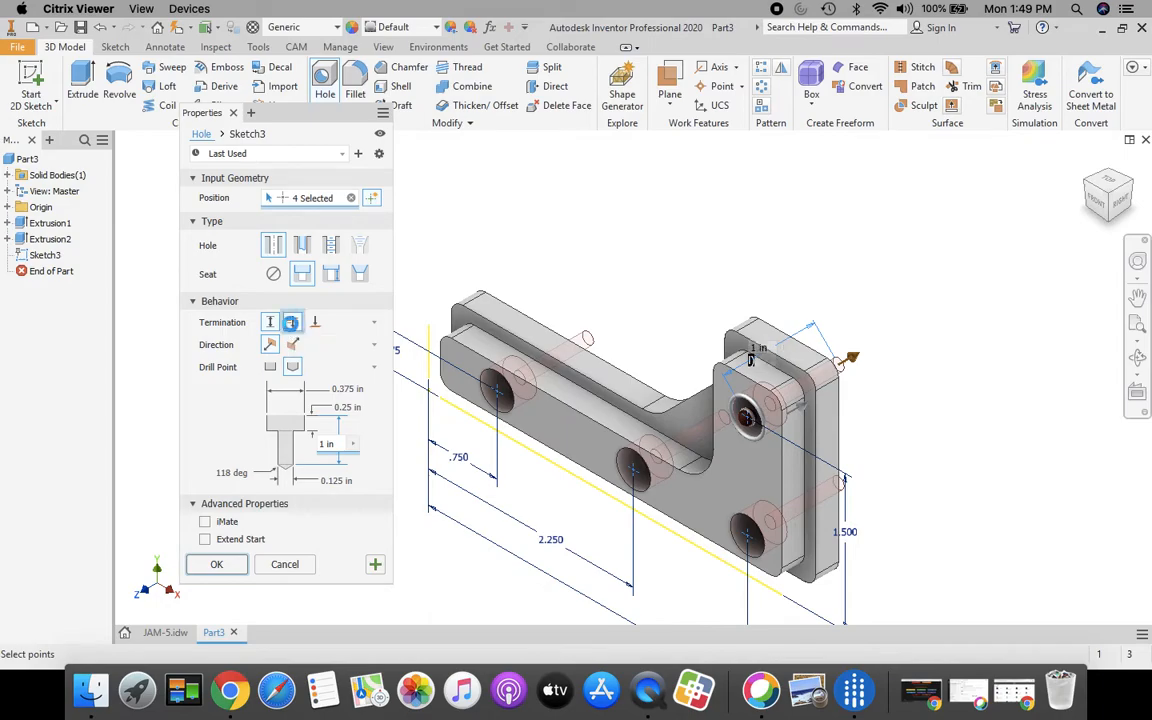
pyautogui.click(292, 324)
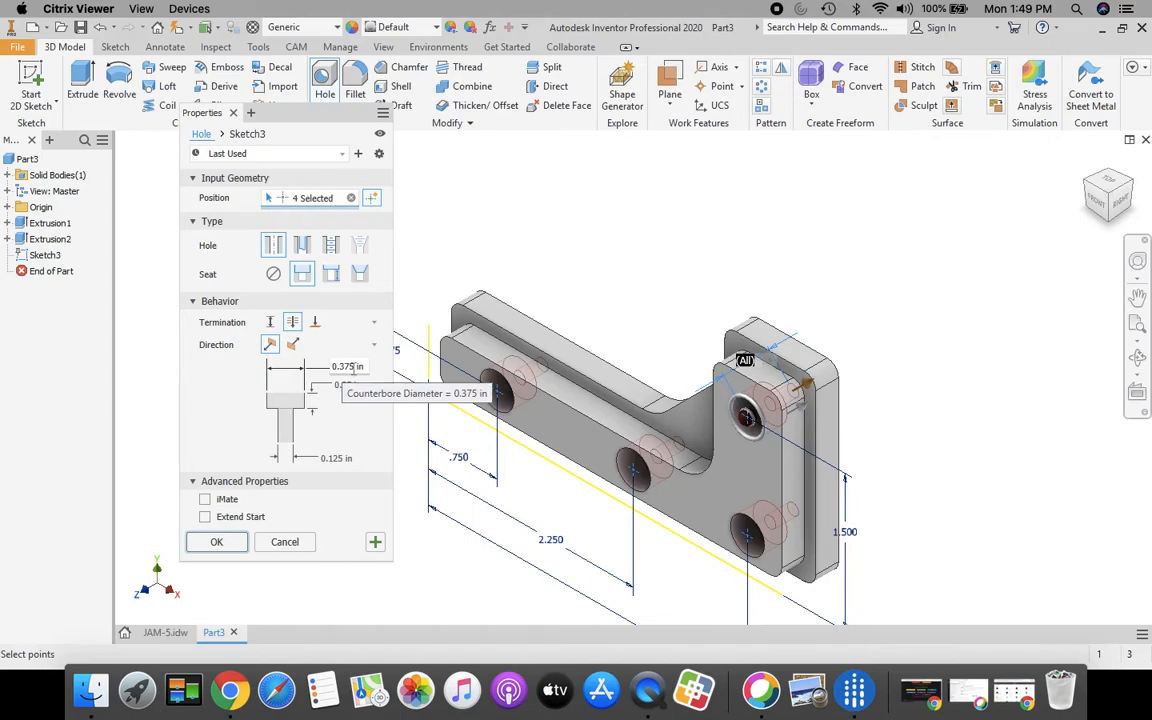
pyautogui.click(349, 367)
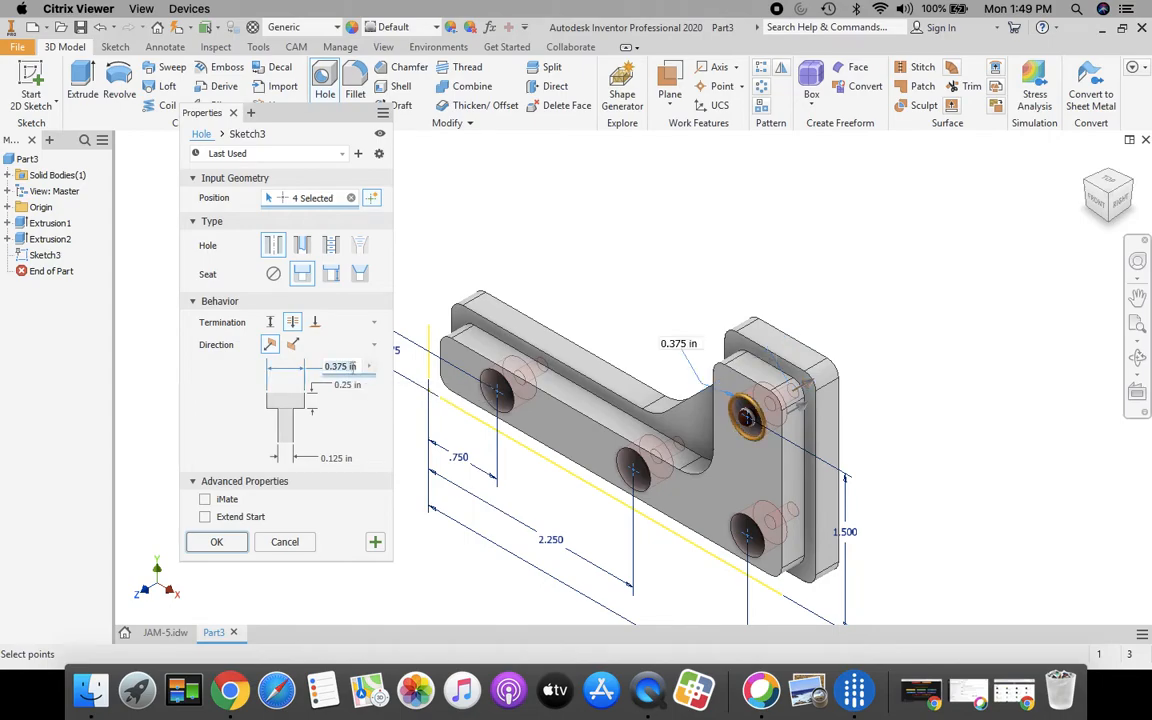
pyautogui.press('BackSpace')
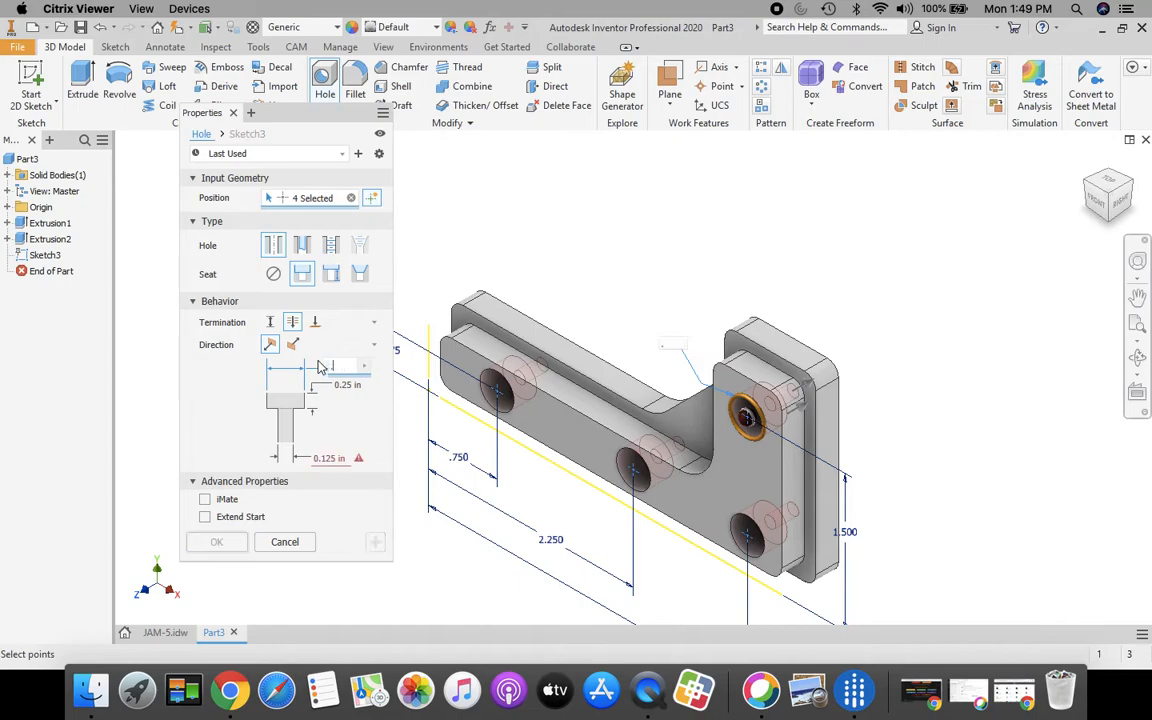
pyautogui.write('.375')
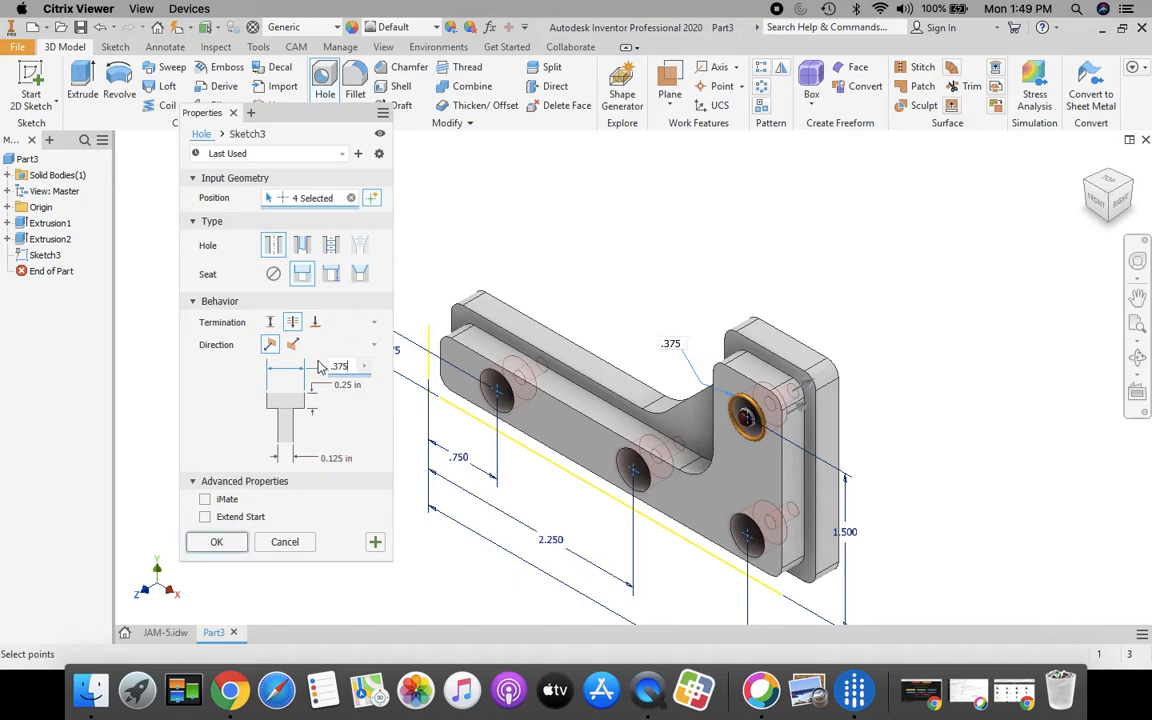
# - Set the counterbore depth to 0.25 in and the hole diameter to 0.125 in, and create the four holes
pyautogui.click(349, 389)
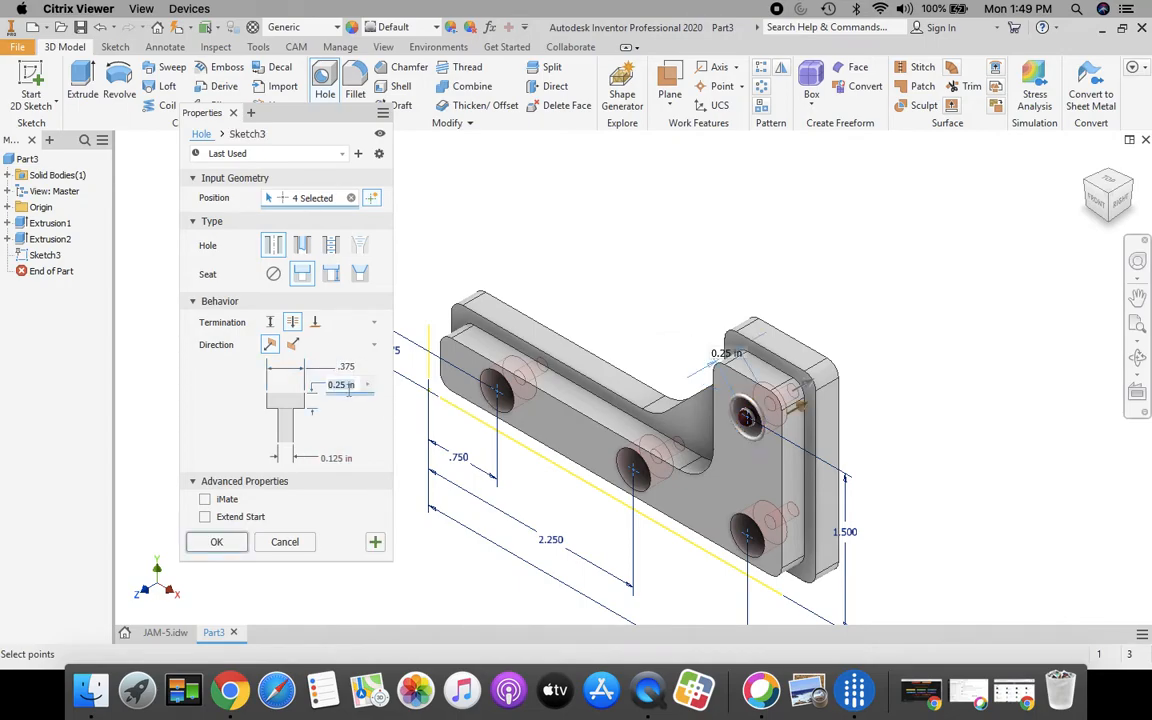
pyautogui.press('BackSpace')
pyautogui.press('BackSpace')
pyautogui.write('25')
pyautogui.click(341, 459)
pyautogui.write('.125')
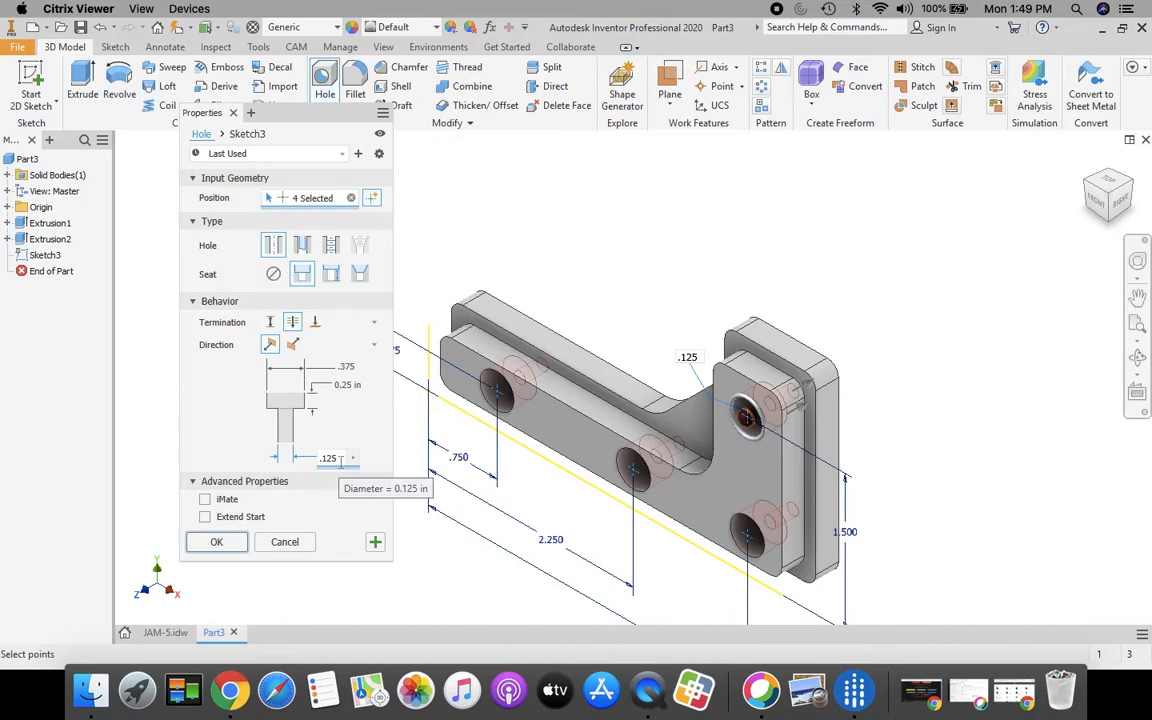
pyautogui.click(213, 543)
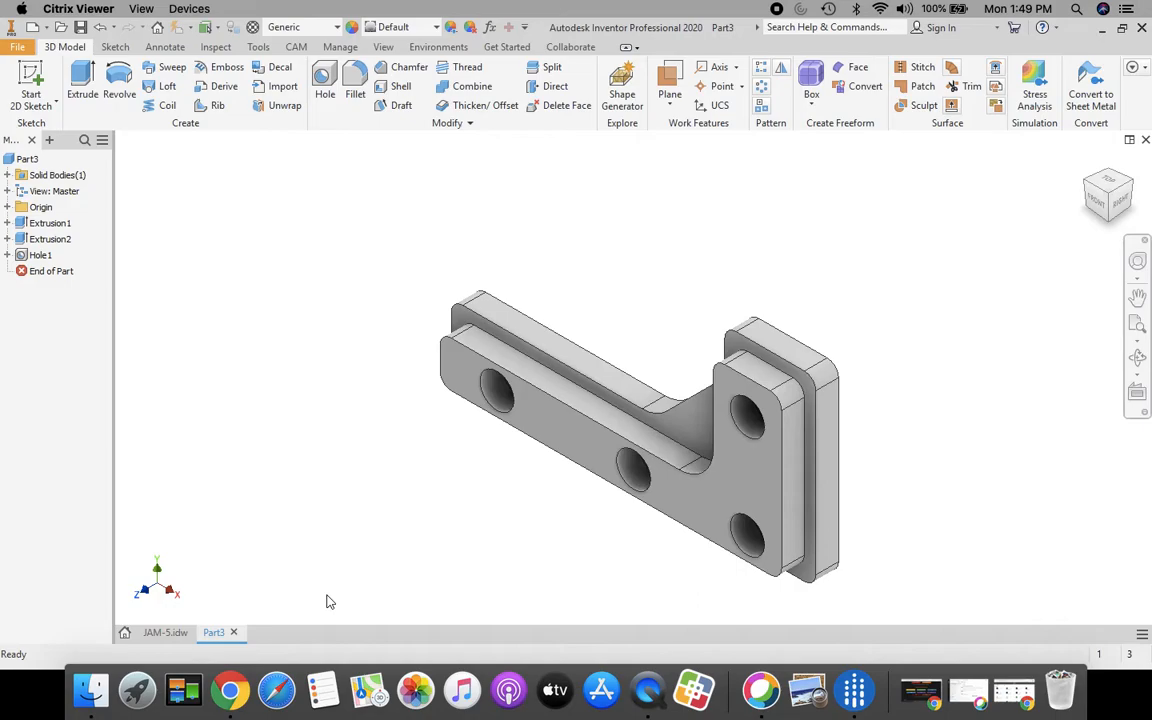
# - Apply the Pink appearance from the Inventor Material Library to the bracket and inspect its counterbored holes from the front
pyautogui.click(436, 30)
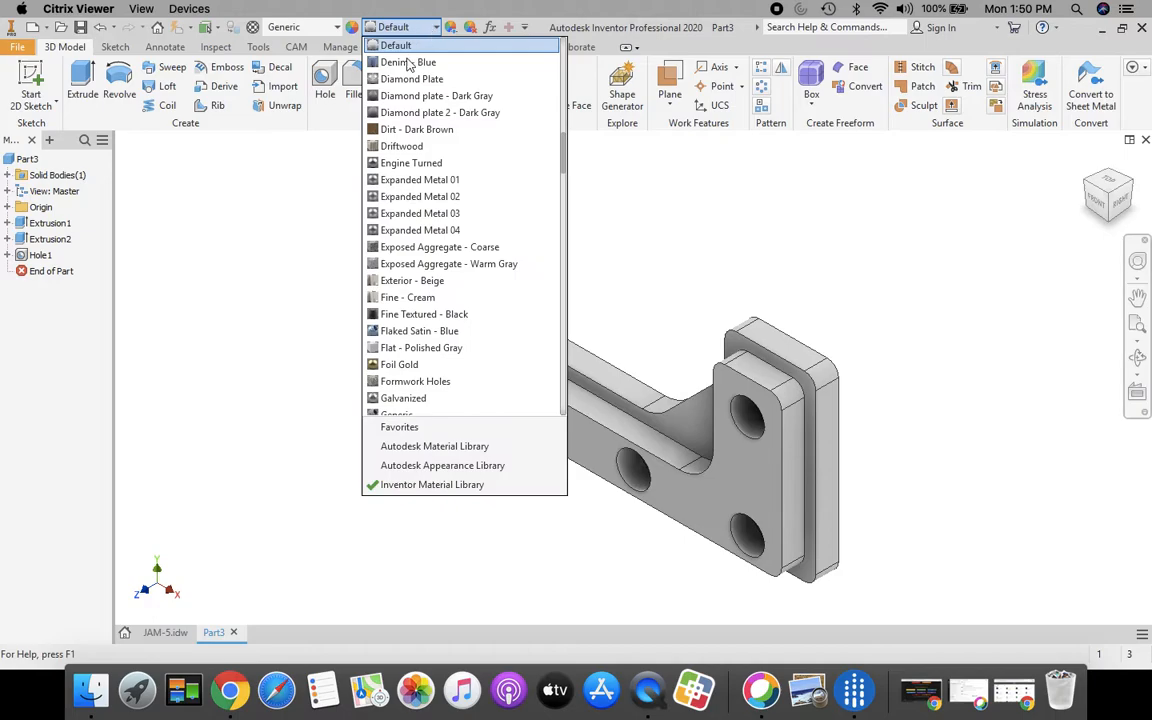
pyautogui.moveTo(563, 158); pyautogui.dragTo(563, 260)
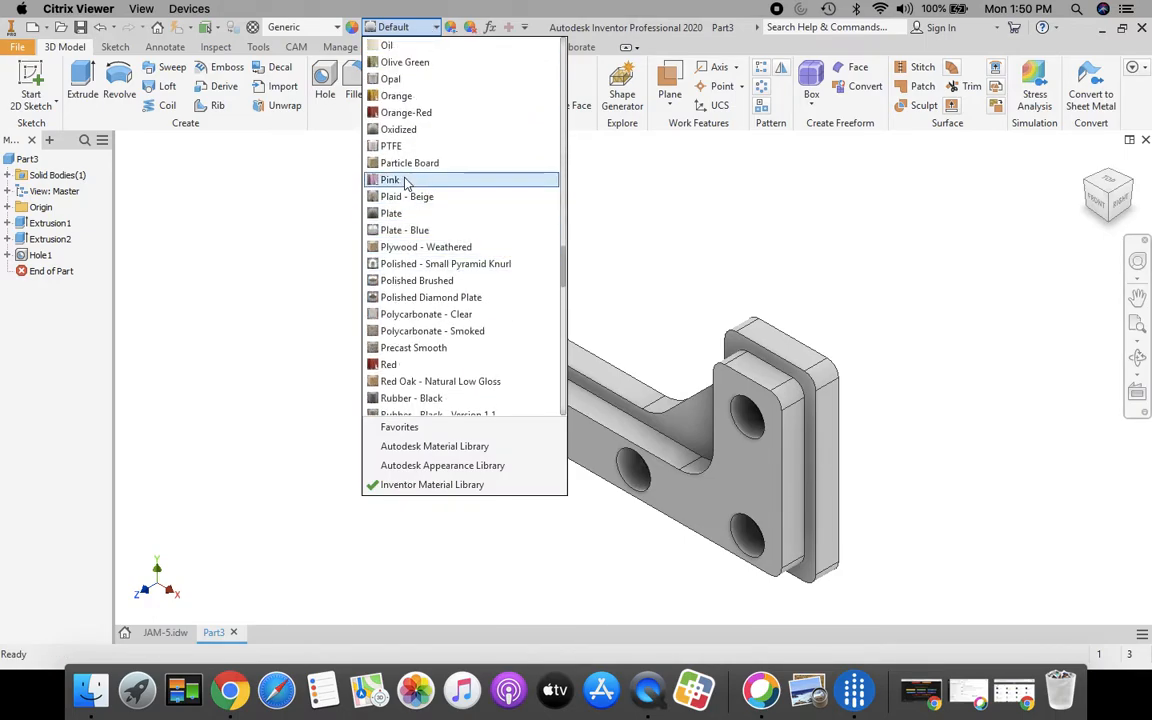
pyautogui.click(401, 178)
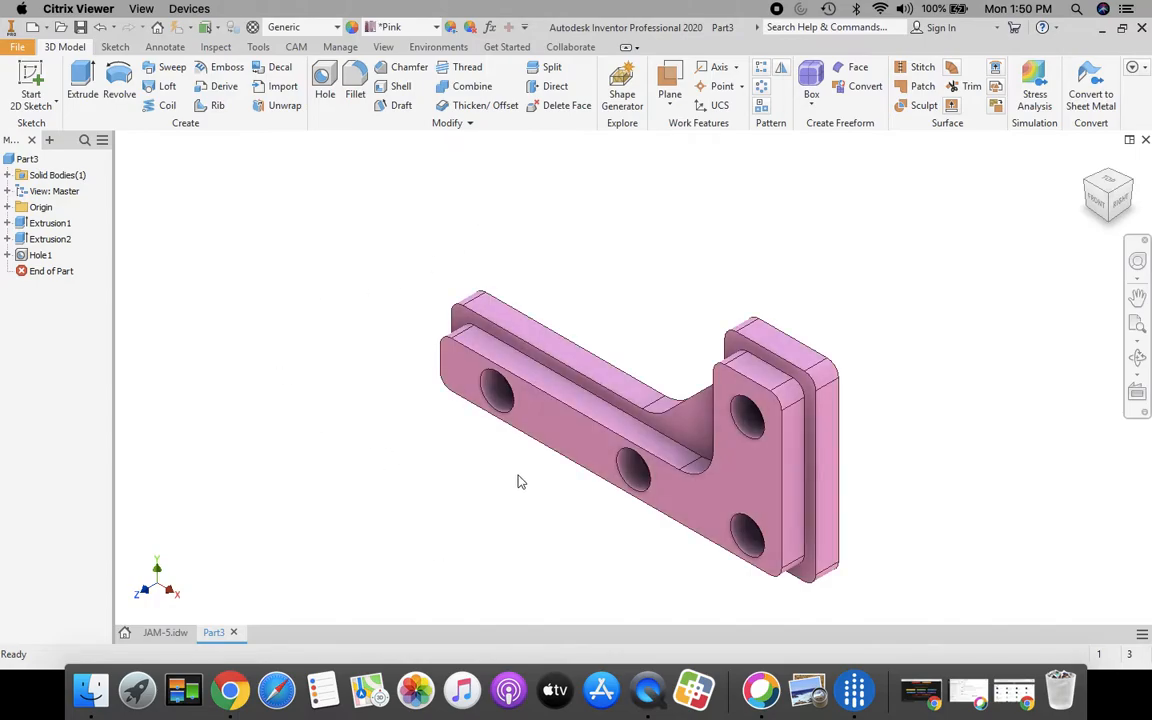
pyautogui.keyDown('shift'); pyautogui.moveTo(620, 452); pyautogui.dragTo(760, 320, button='middle'); pyautogui.keyUp('shift')
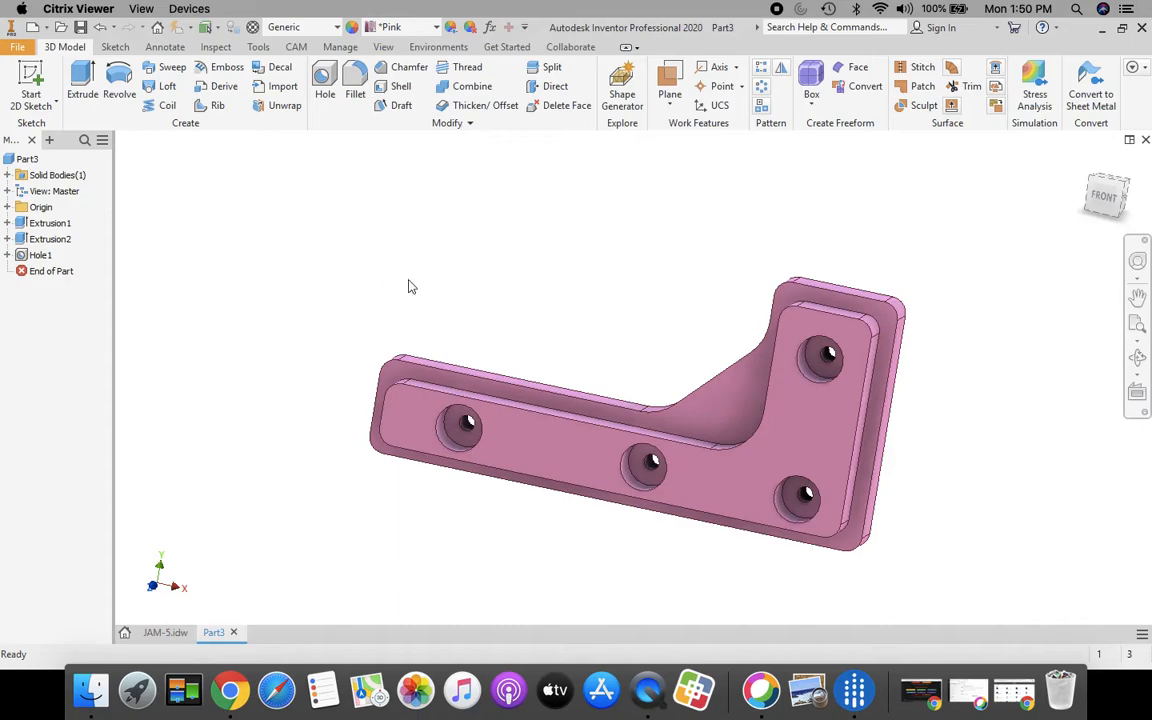
# - Save the bracket as an Inventor part in the personal staff network drive, named "5 JAM" followed by the user's surname
pyautogui.click(1087, 161)
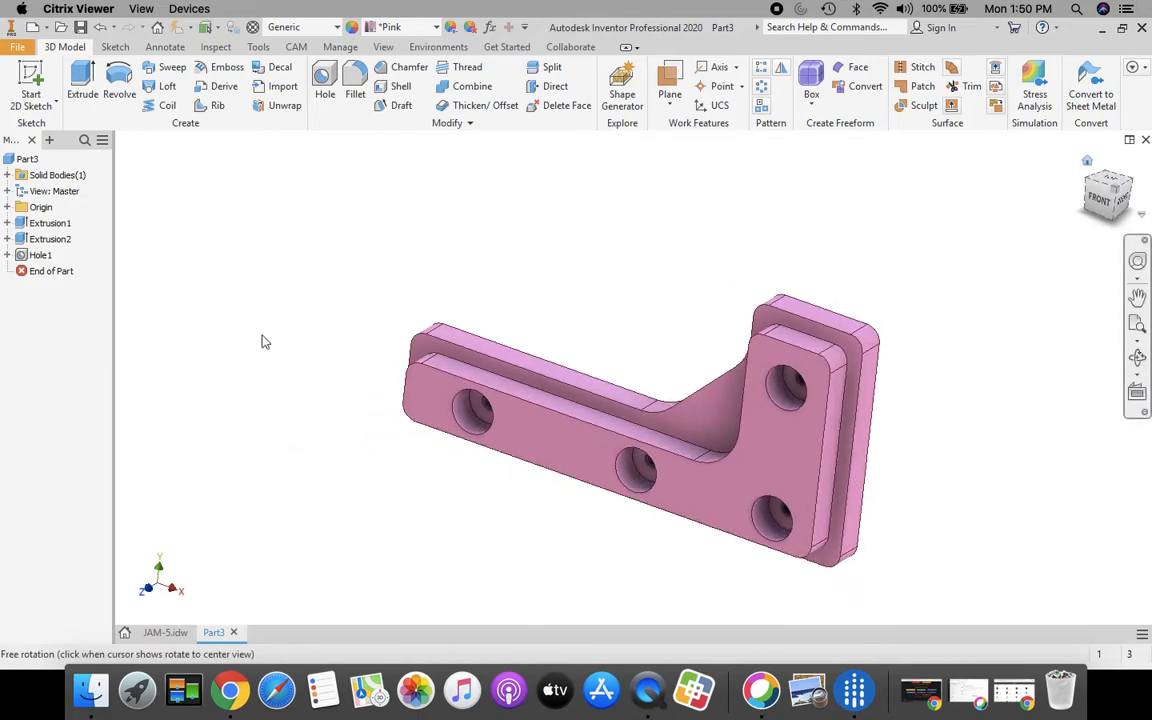
pyautogui.click(17, 47)
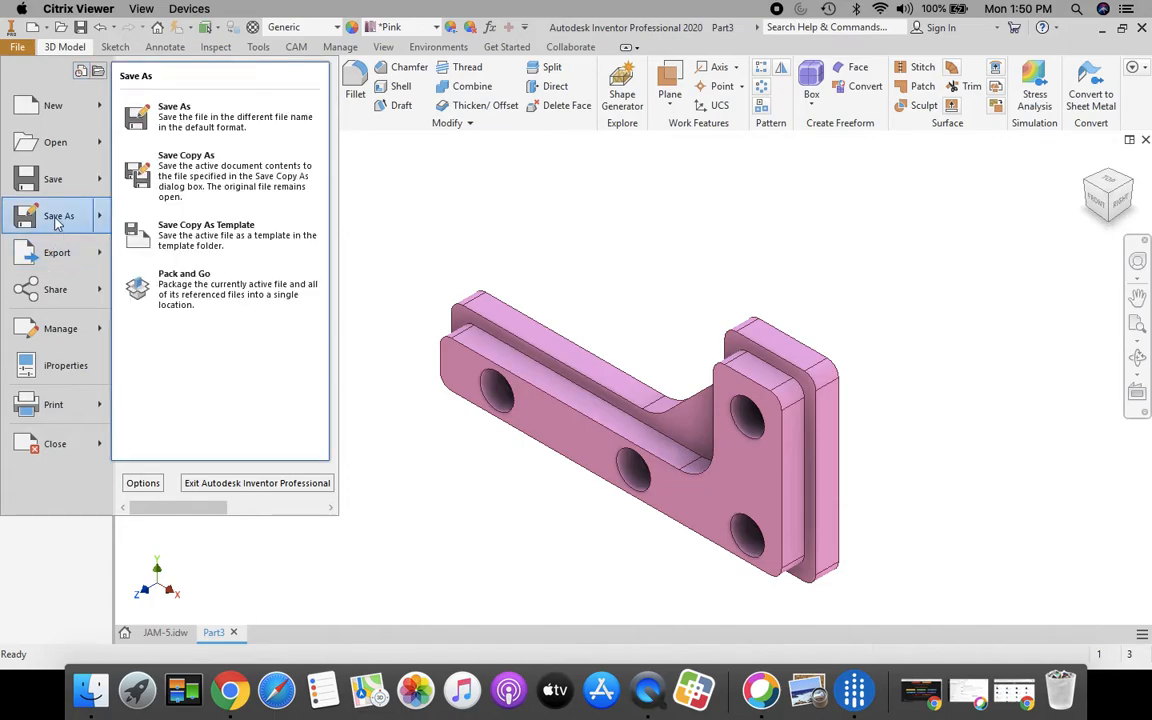
pyautogui.click(55, 218)
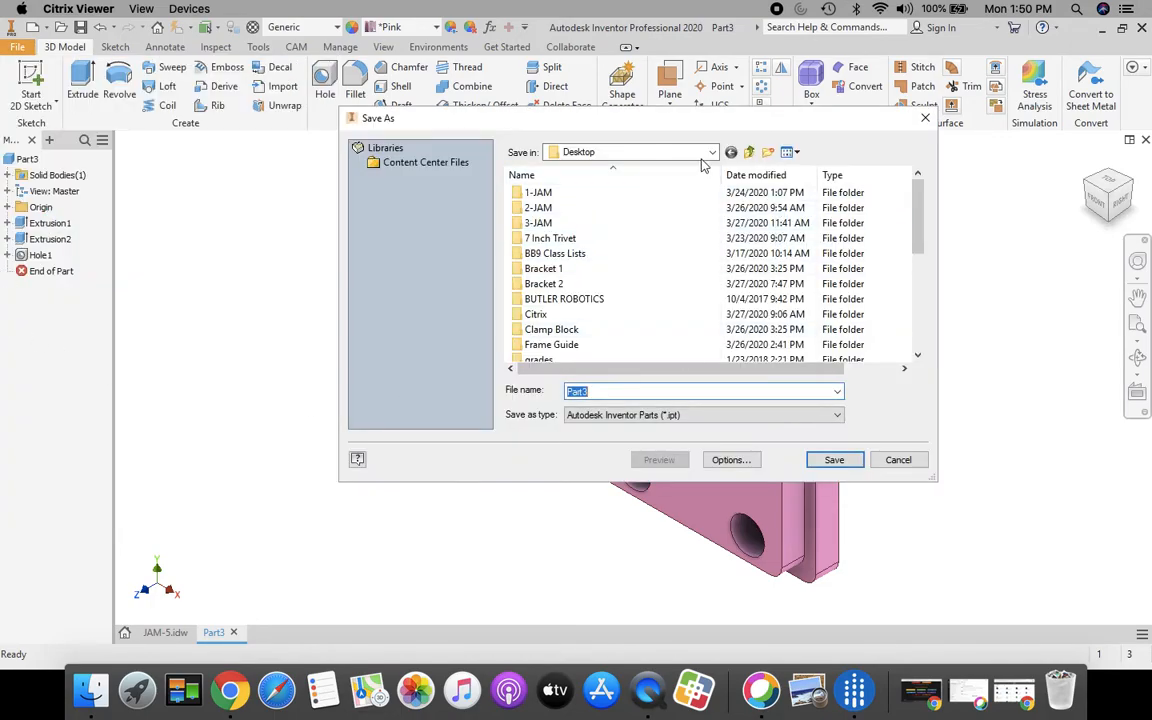
pyautogui.click(712, 153)
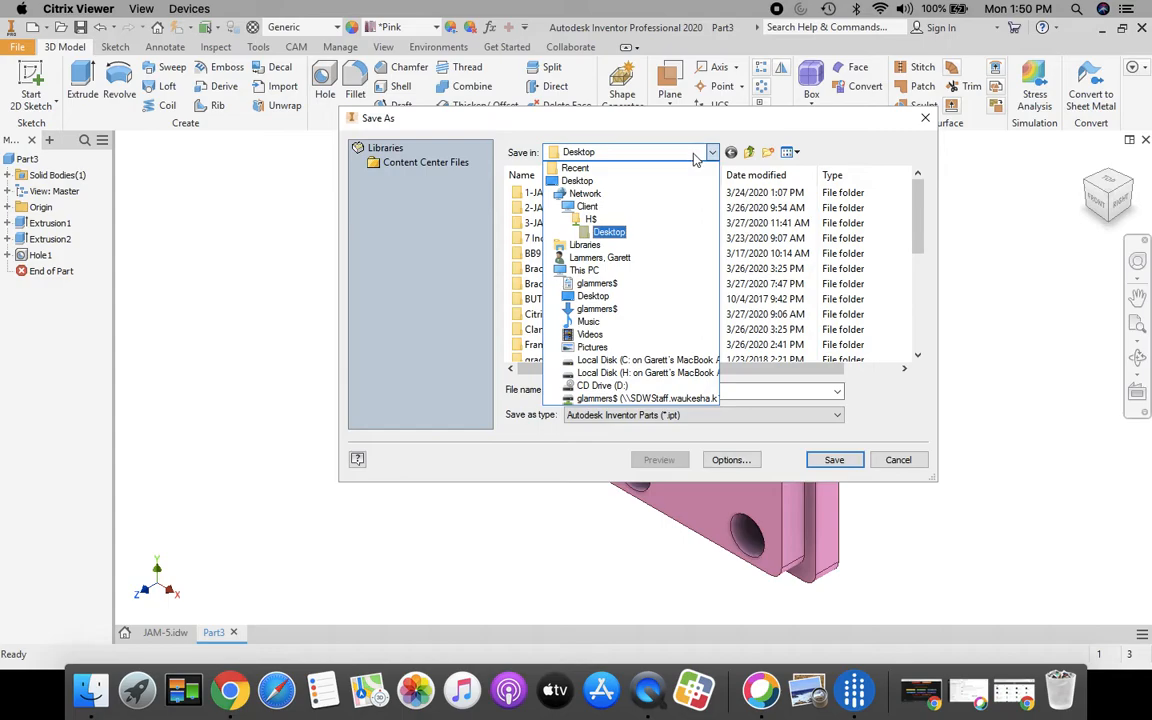
pyautogui.click(600, 398)
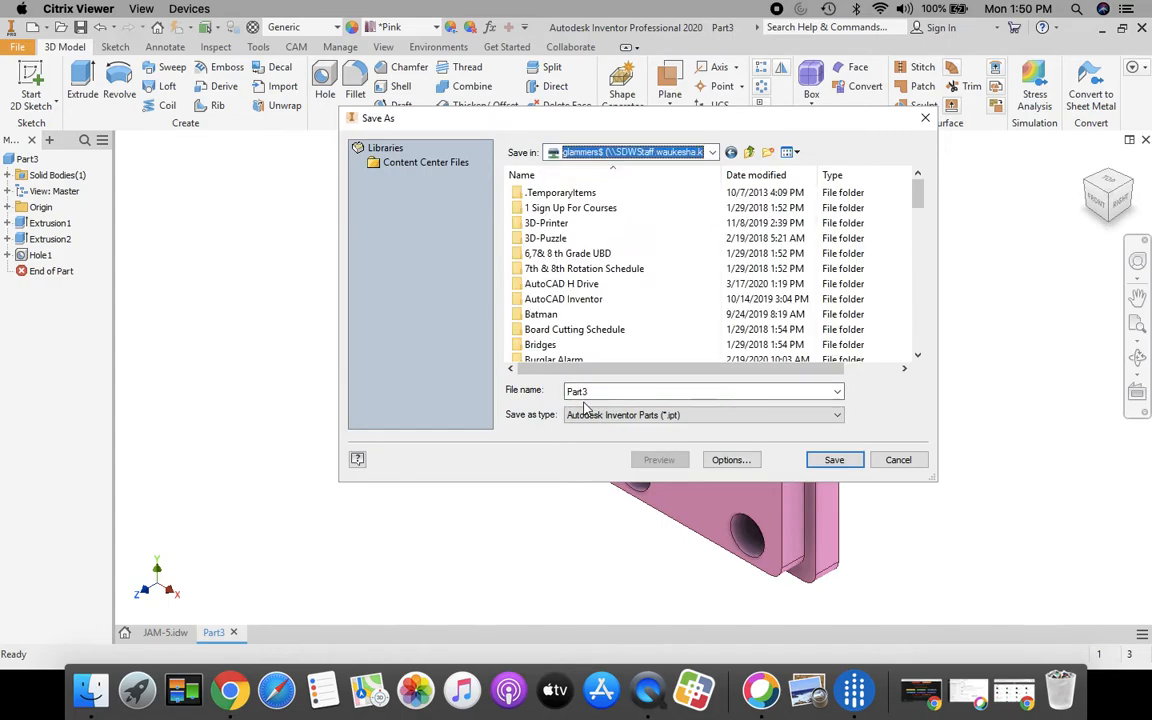
pyautogui.doubleClick(597, 392)
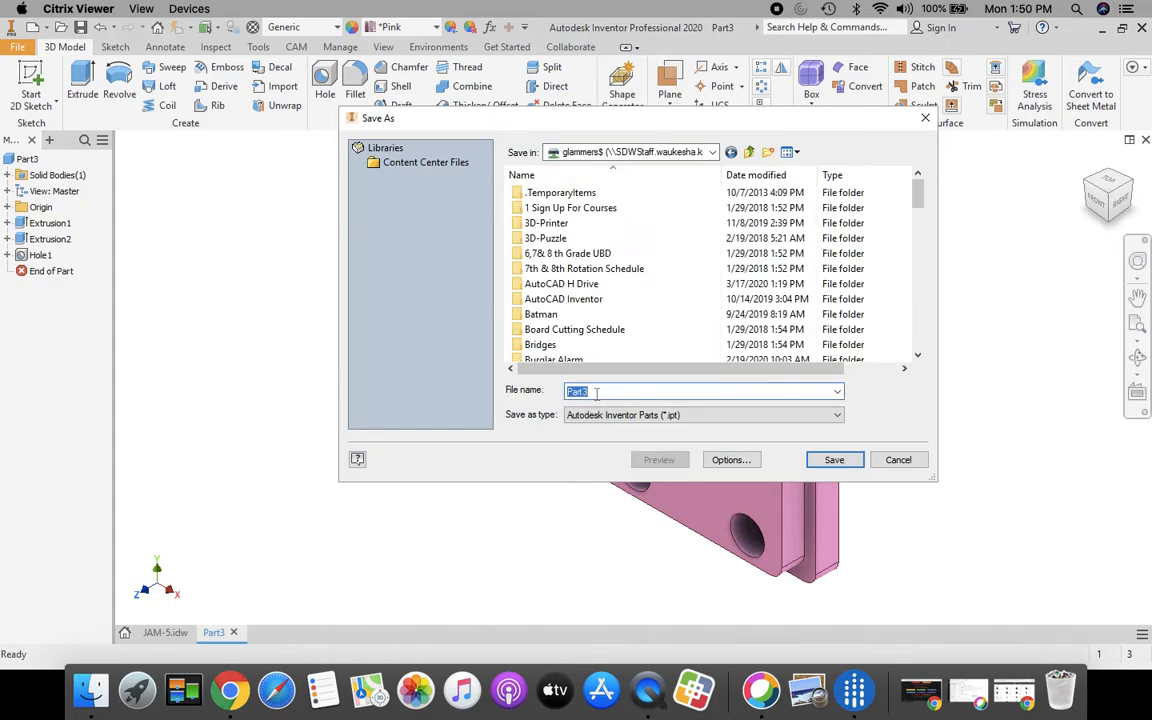
pyautogui.write('5 JAM Lammers')
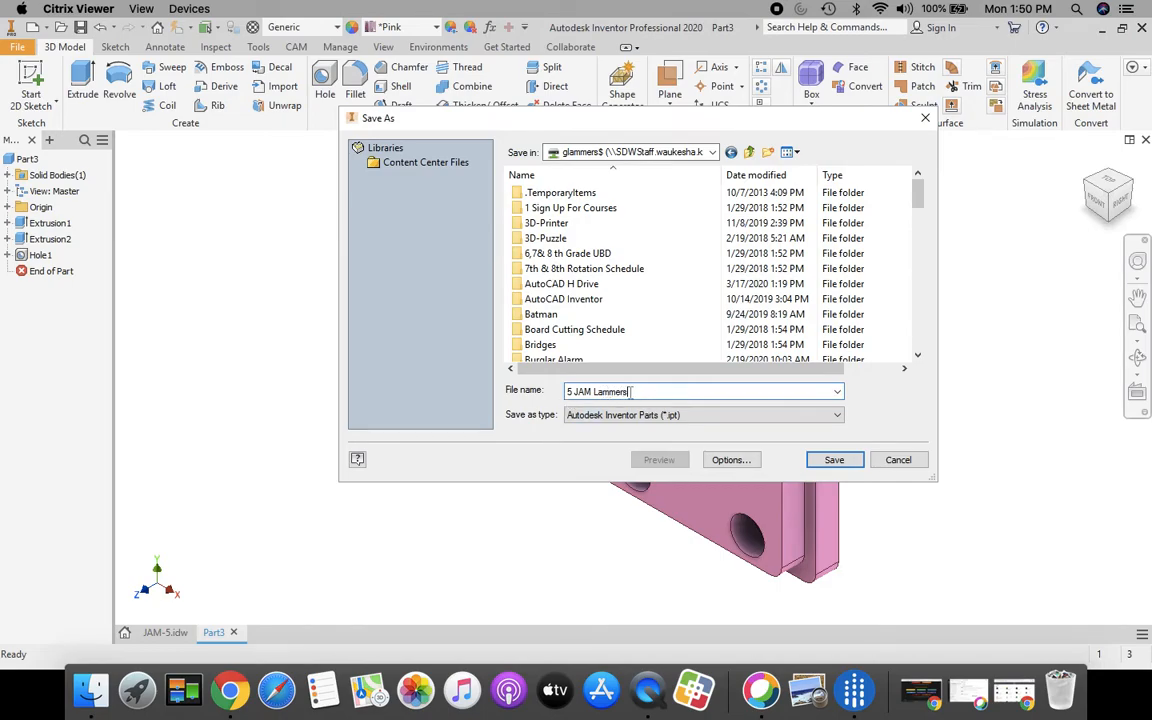
pyautogui.click(834, 461)
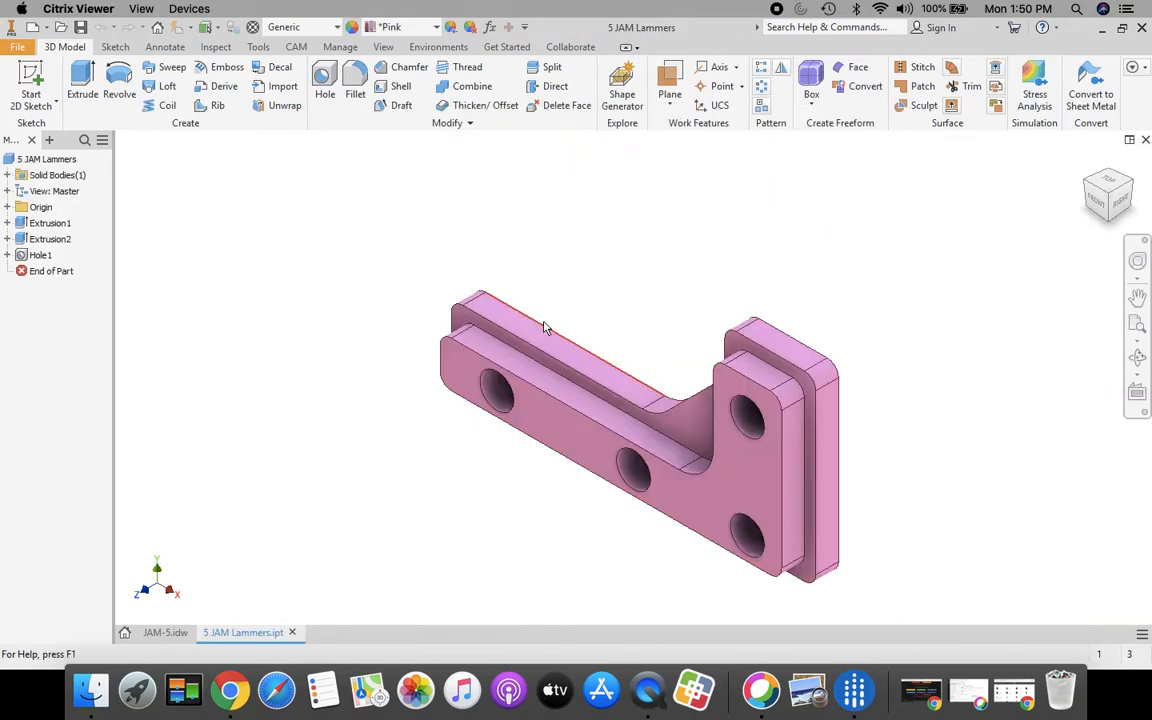